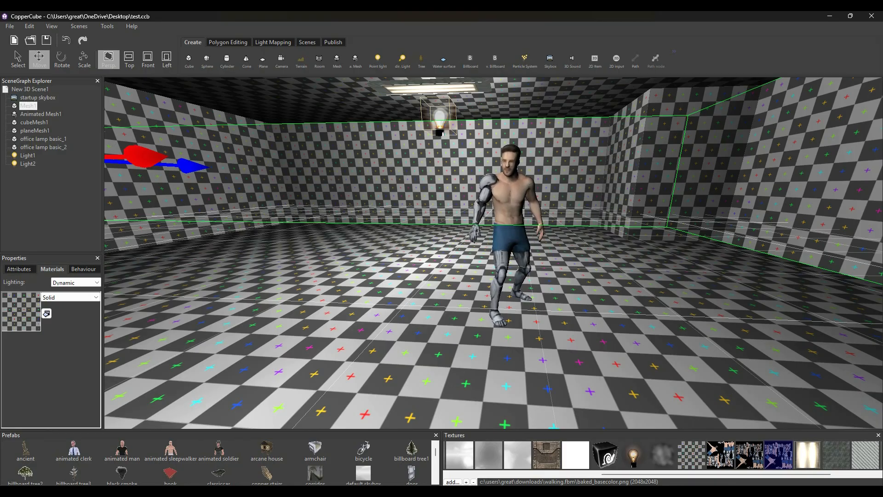
# Switch from CopperCube to the Blender window containing the rigged character
pyautogui.click(515, 490)
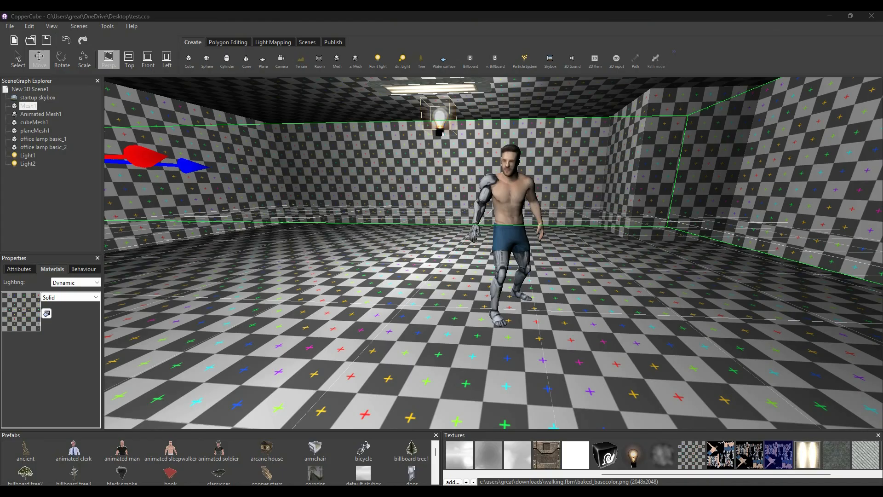
pyautogui.moveTo(523, 491)
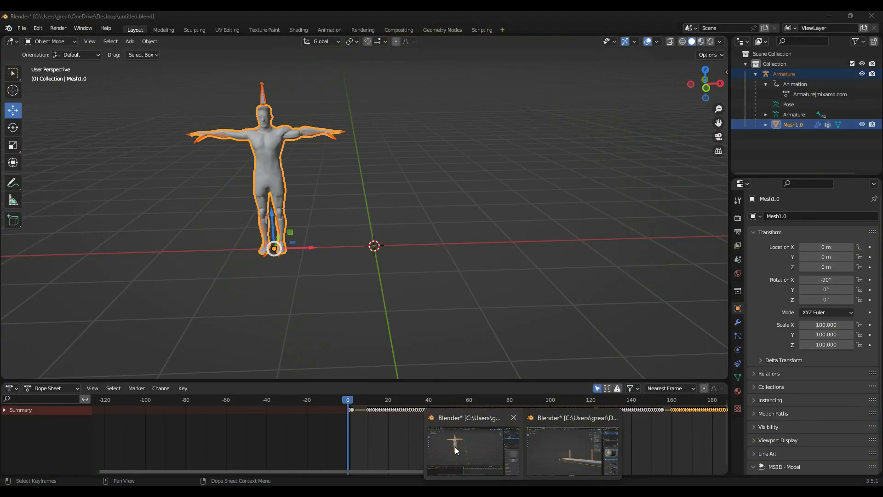
pyautogui.click(455, 447)
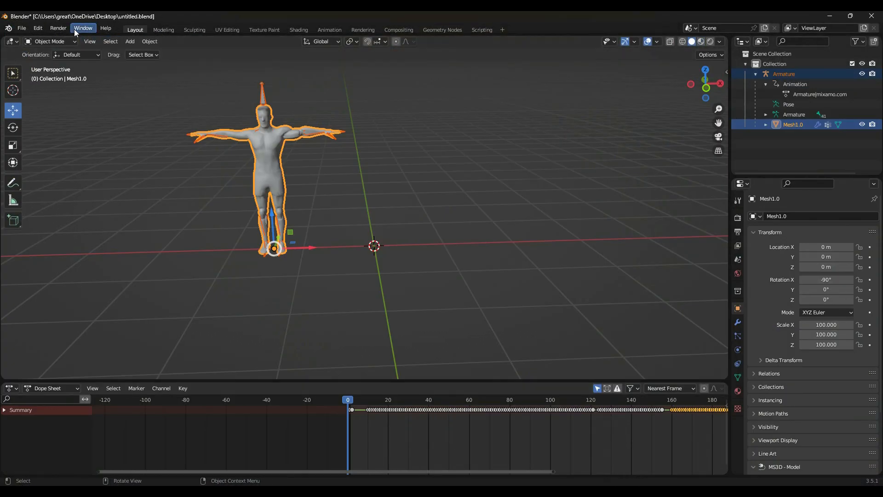
# Examine the details of the MilkShape3D MS3D import-export add-on in the preferences, then close them
pyautogui.click(38, 29)
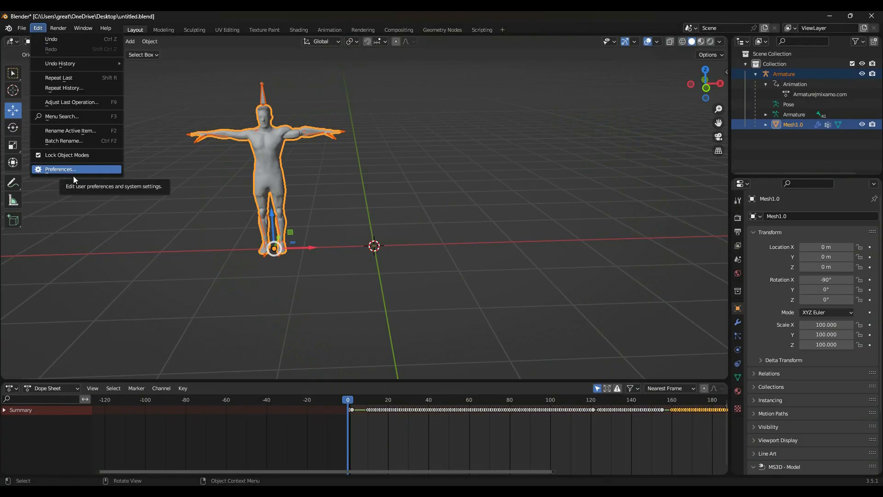
pyautogui.click(74, 170)
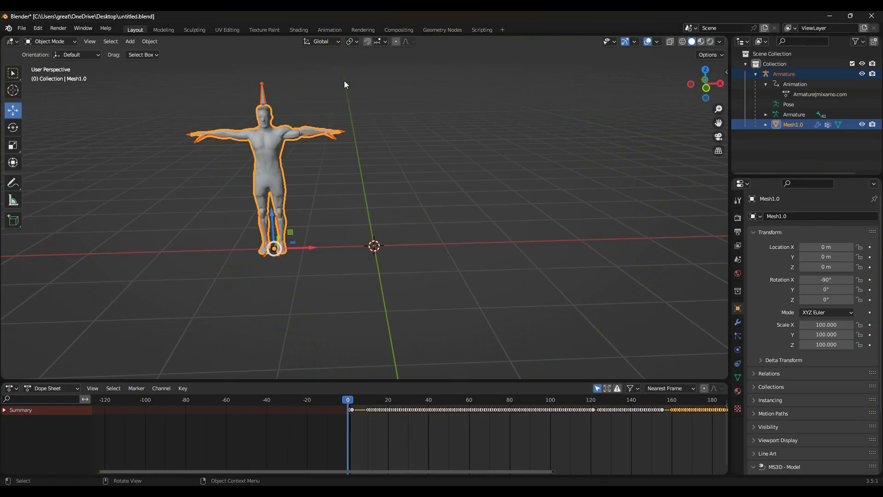
pyautogui.click(22, 29)
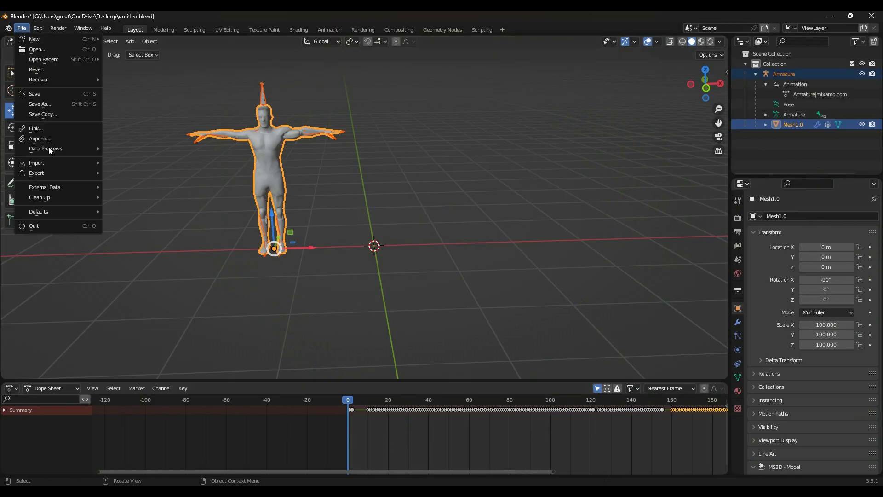
pyautogui.moveTo(57, 213)
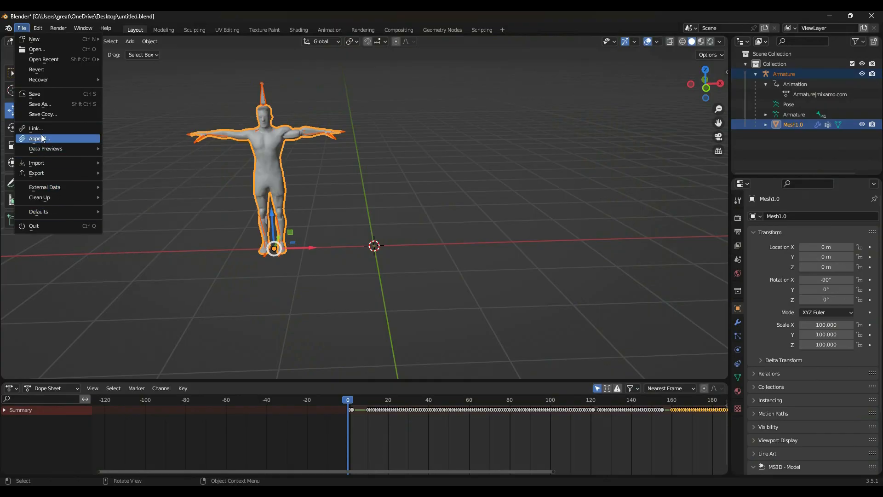
pyautogui.click(38, 29)
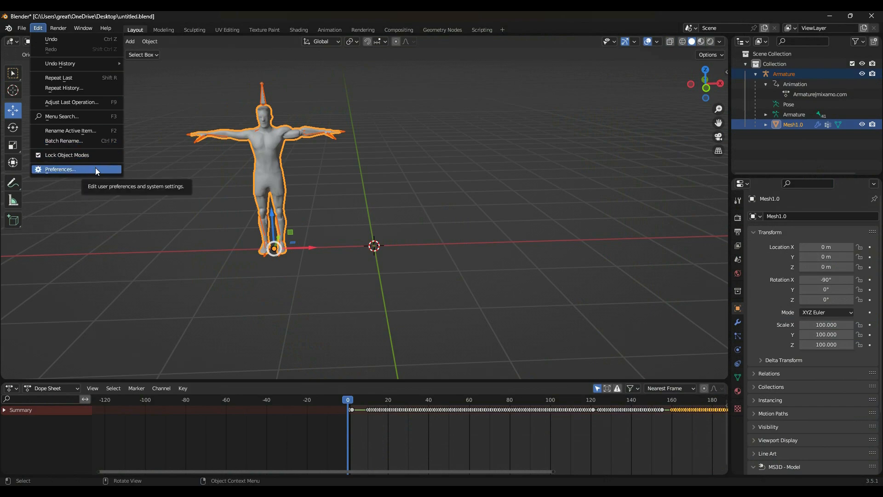
pyautogui.click(68, 169)
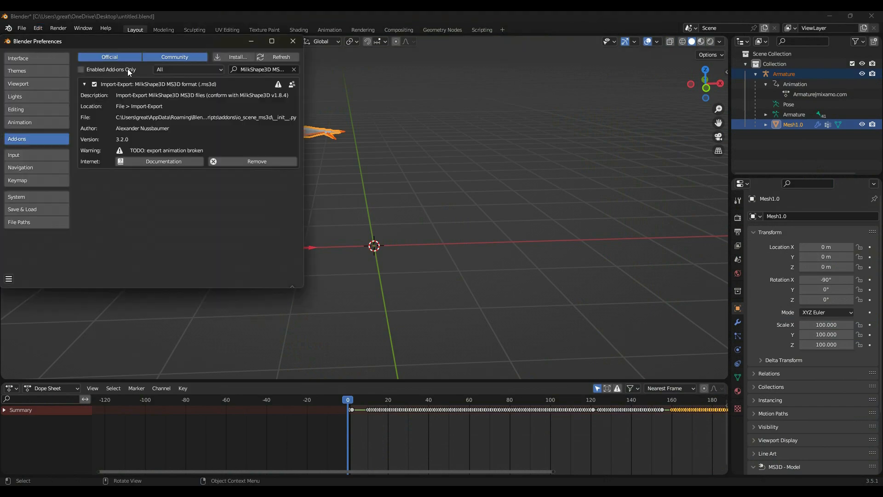
pyautogui.moveTo(104, 44); pyautogui.dragTo(256, 73)
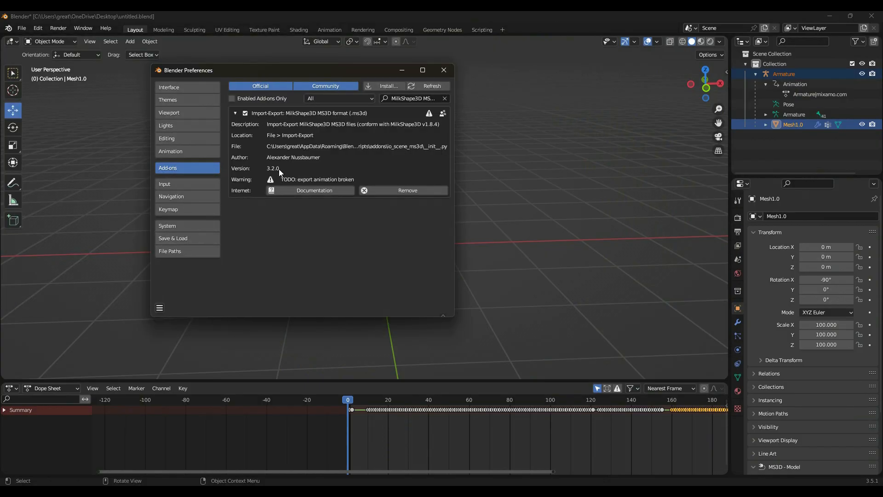
pyautogui.click(443, 70)
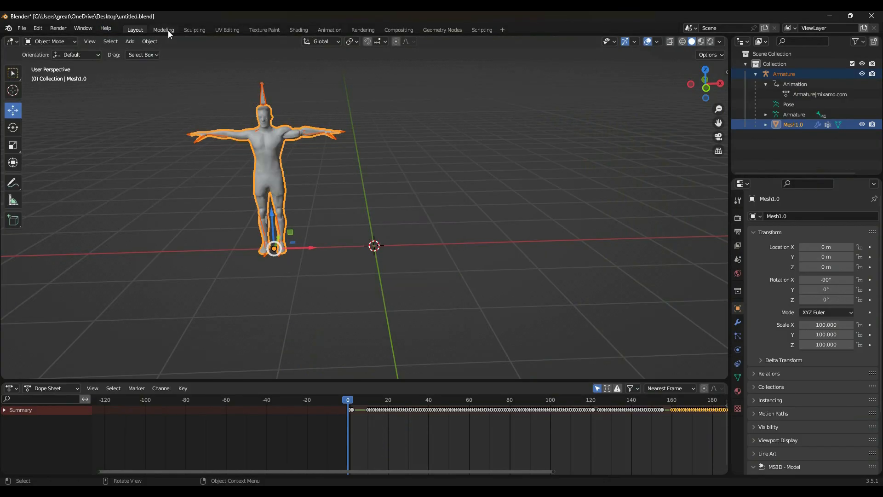
# Check the Blender version on the splash screen and dismiss it
pyautogui.click(96, 42)
pyautogui.click(8, 28)
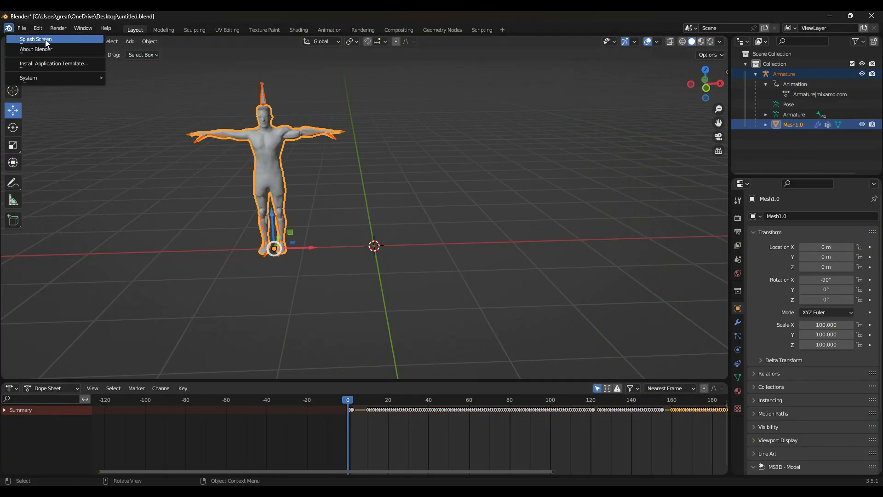
pyautogui.click(28, 39)
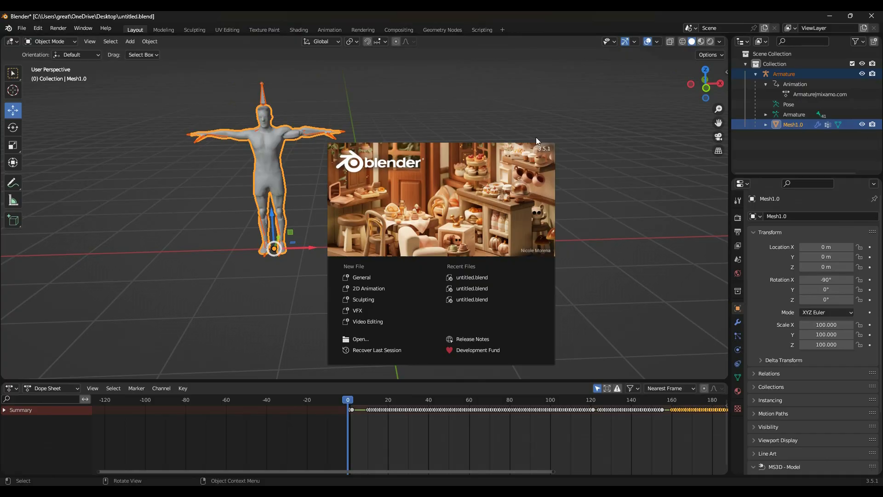
pyautogui.click(578, 142)
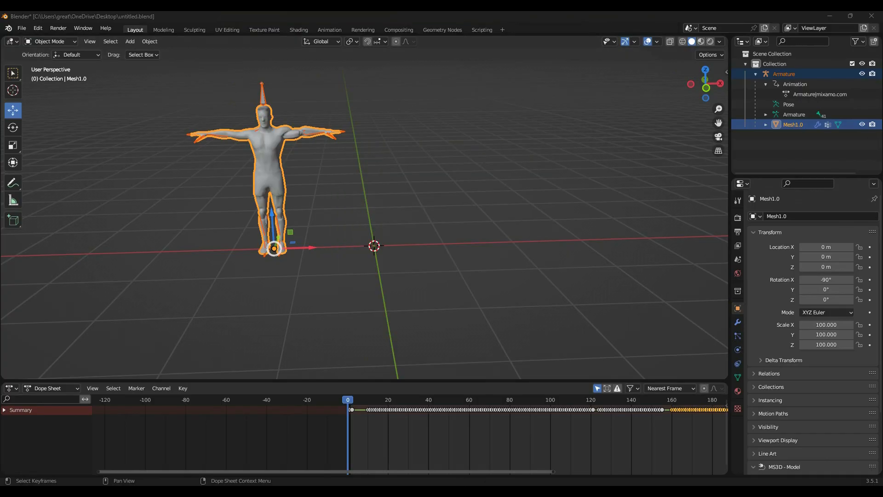
pyautogui.moveTo(523, 492)
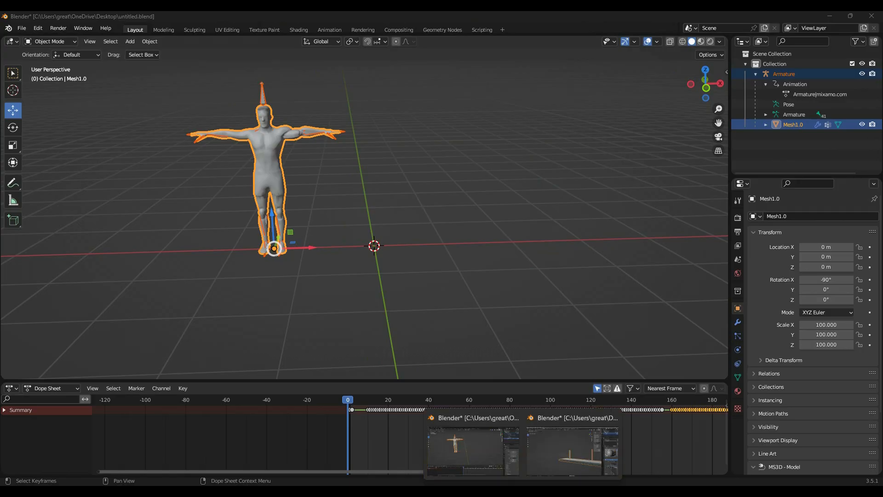
pyautogui.click(448, 283)
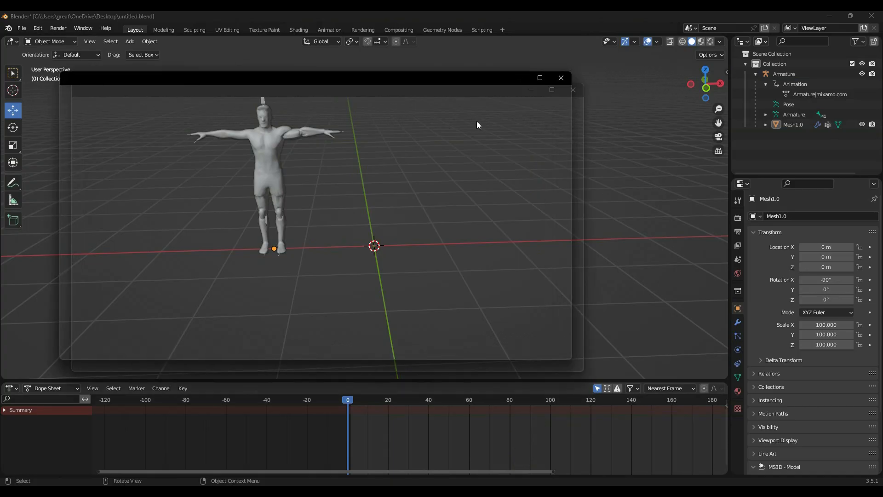
pyautogui.click(573, 84)
pyautogui.click(574, 85)
pyautogui.click(561, 78)
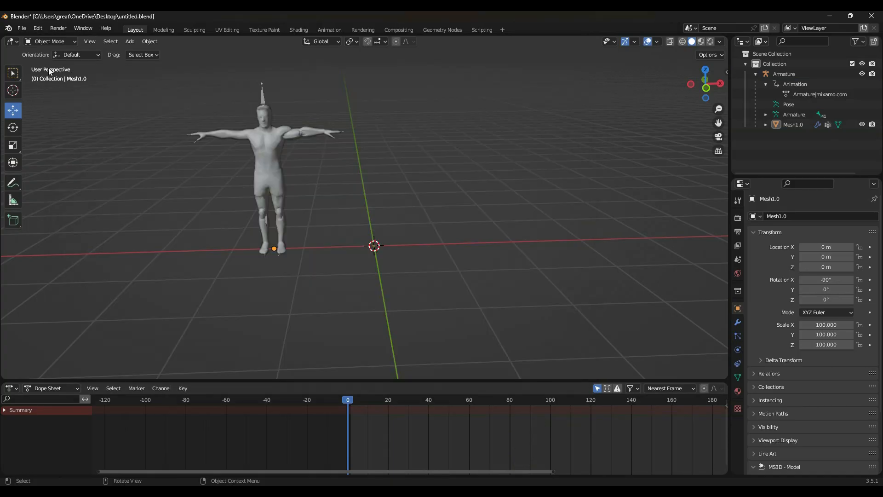
# Examine the export file formats available for the rigged character, including MilkShape 3D (.ms3d)
pyautogui.click(19, 28)
pyautogui.moveTo(81, 174)
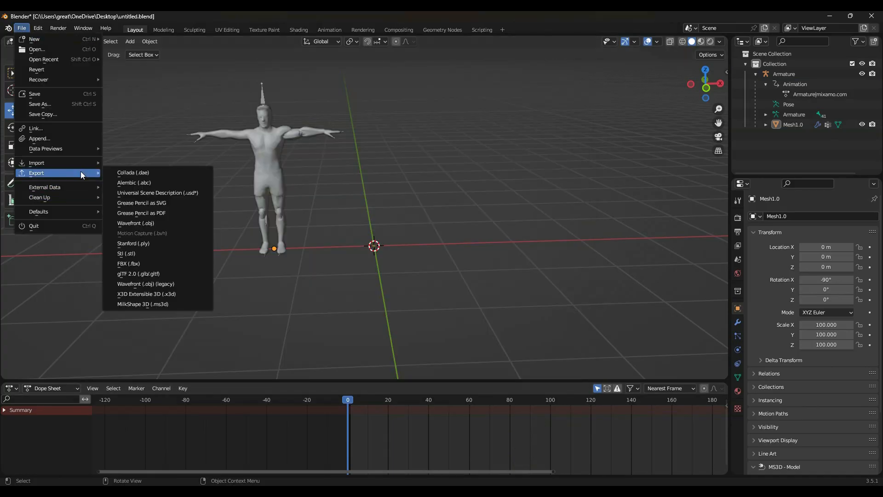
# Look at Blender 2.60 with its splash screen dismissed and close the program
pyautogui.press('f')
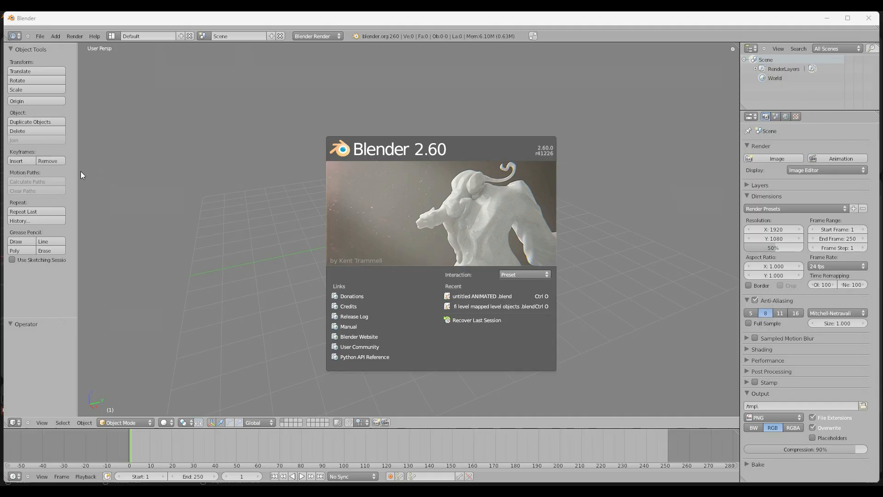
pyautogui.click(216, 143)
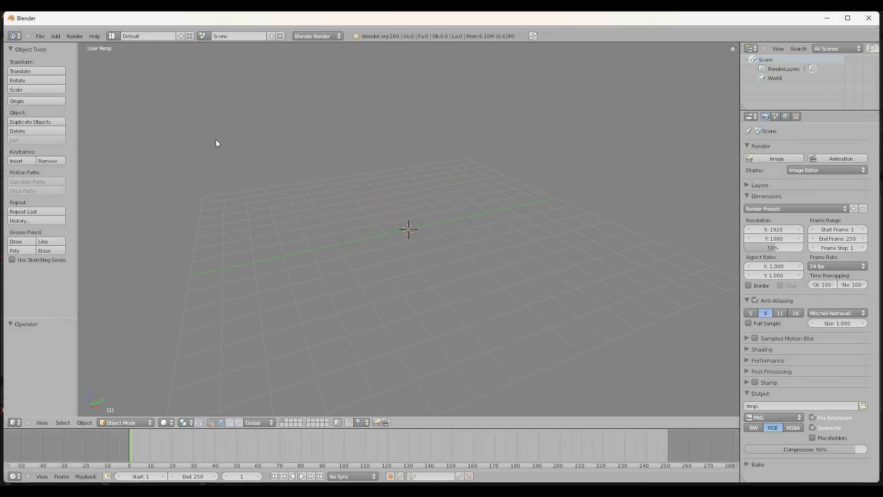
pyautogui.click(869, 19)
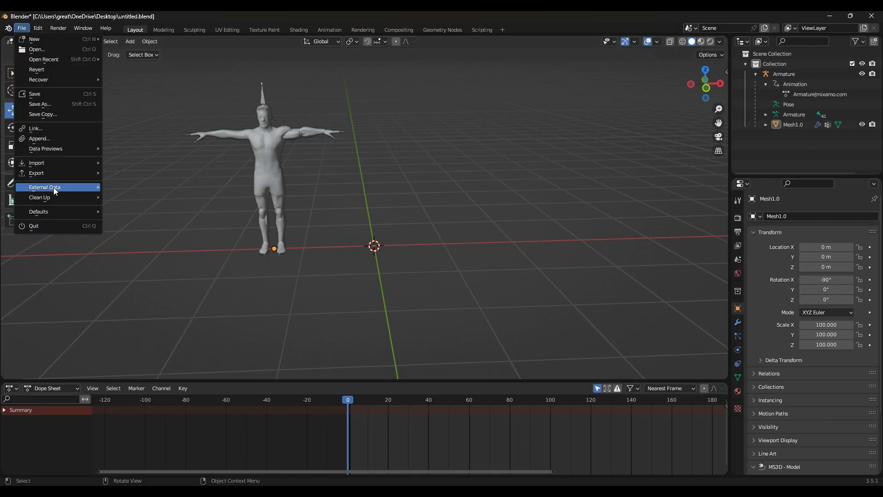
# Examine the import file formats available in the newer Blender, including glTF 2.0
pyautogui.moveTo(50, 165)
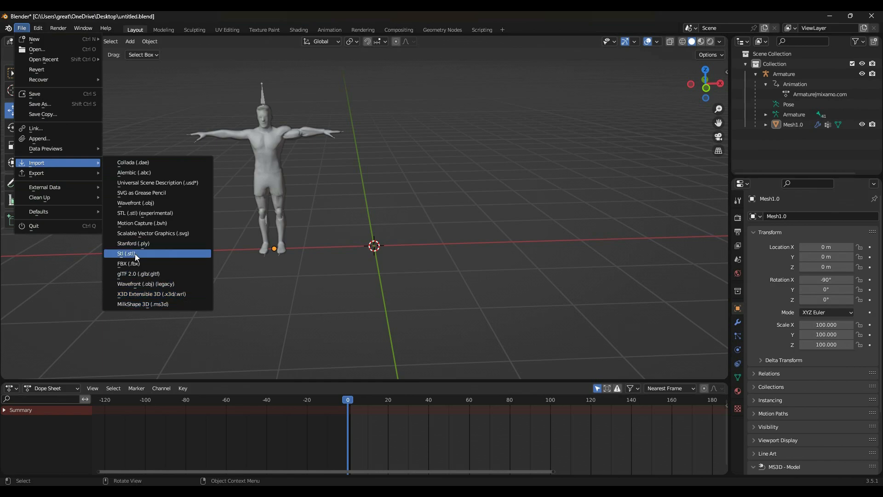
pyautogui.click(148, 276)
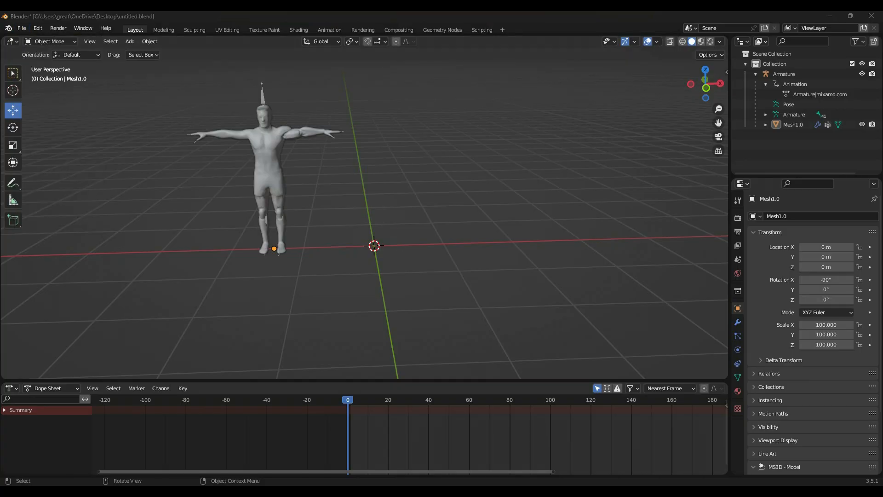
# Switch to the maximized browser and look over Mixamo's pose library and Mesh2Motion's model loading page
pyautogui.moveTo(0, 119); pyautogui.dragTo(583, 108)
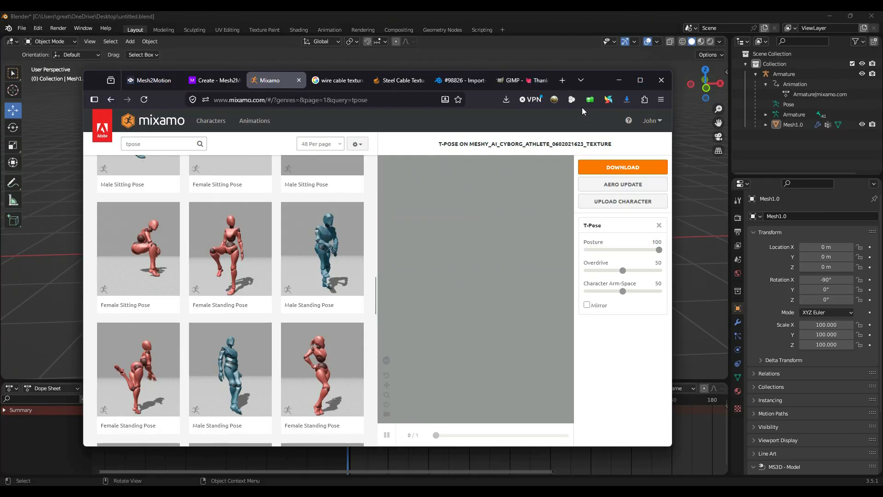
pyautogui.click(647, 78)
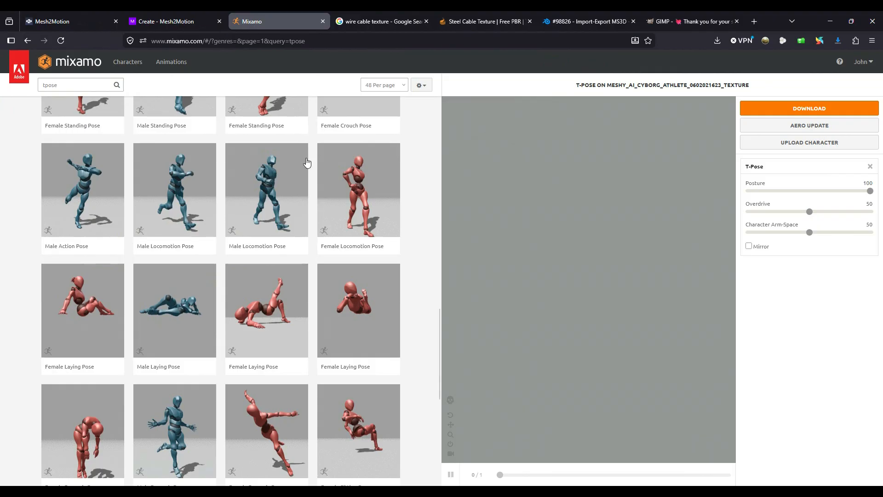
pyautogui.click(168, 24)
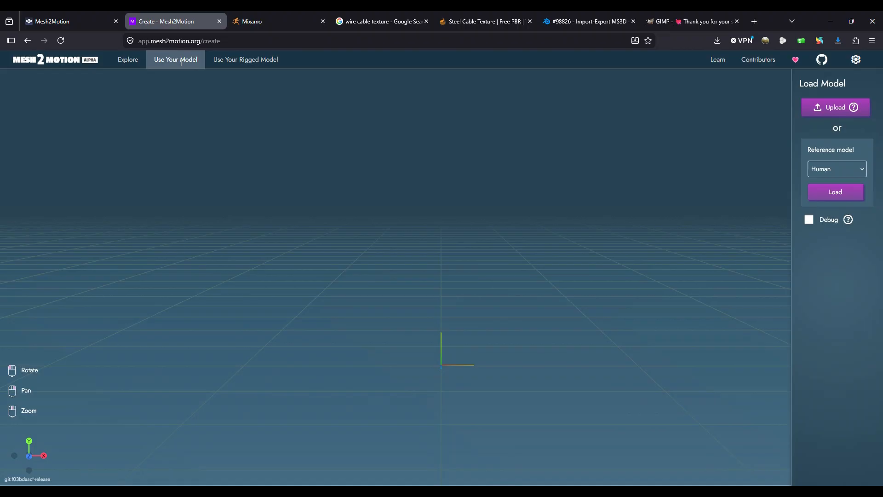
pyautogui.click(247, 21)
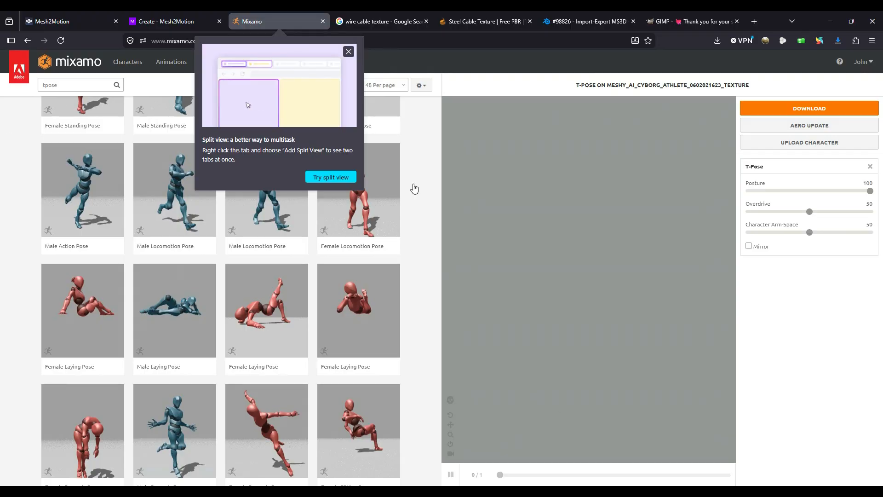
pyautogui.click(349, 51)
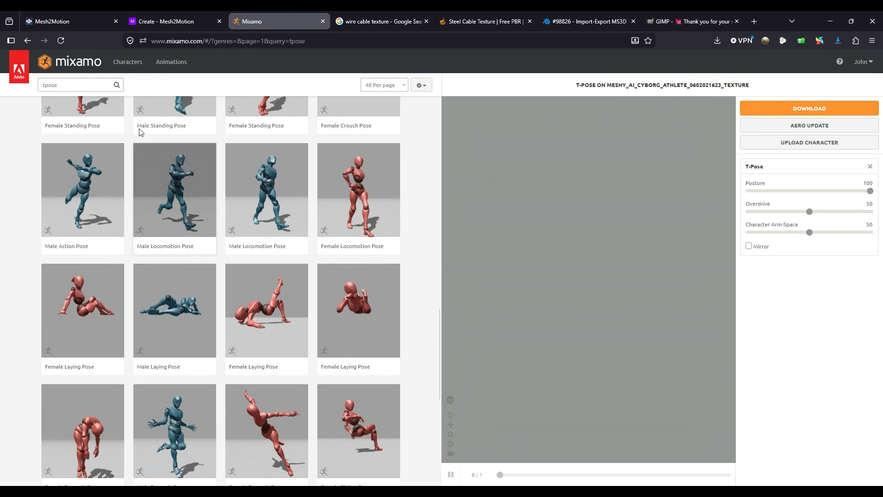
# View Mesh2Motion's Explore page and return to its Use Your Model page
pyautogui.click(164, 22)
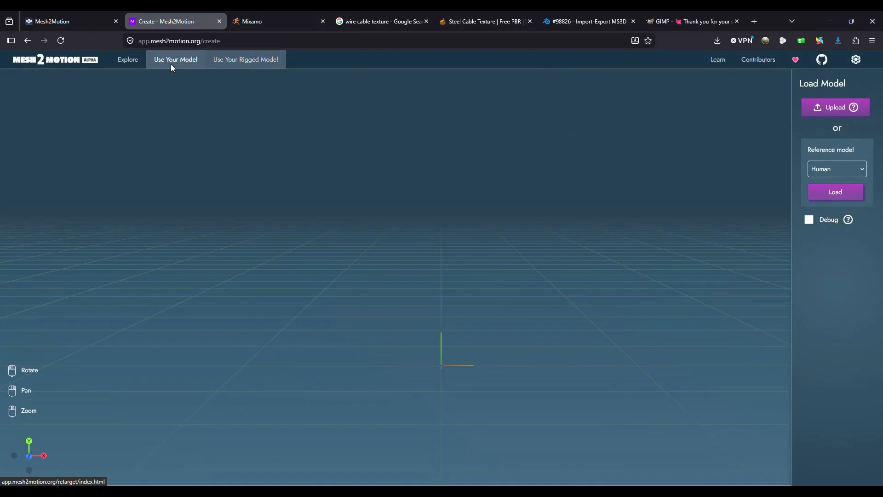
pyautogui.click(128, 61)
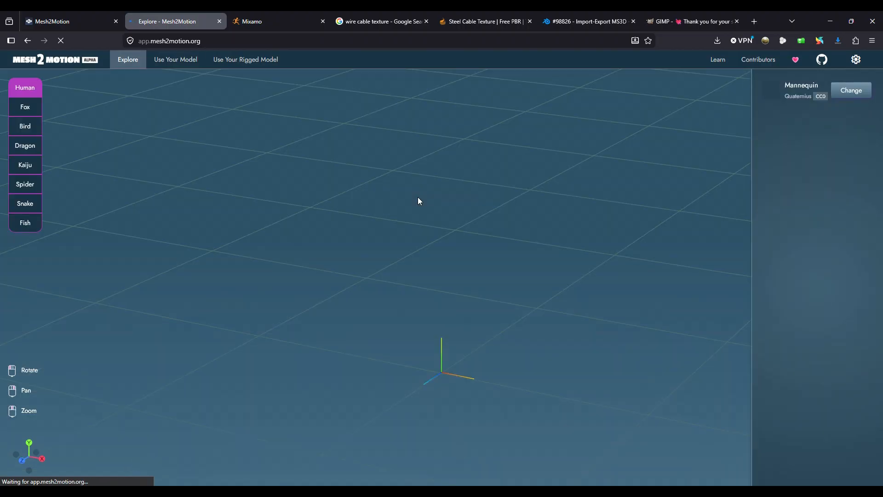
pyautogui.click(174, 60)
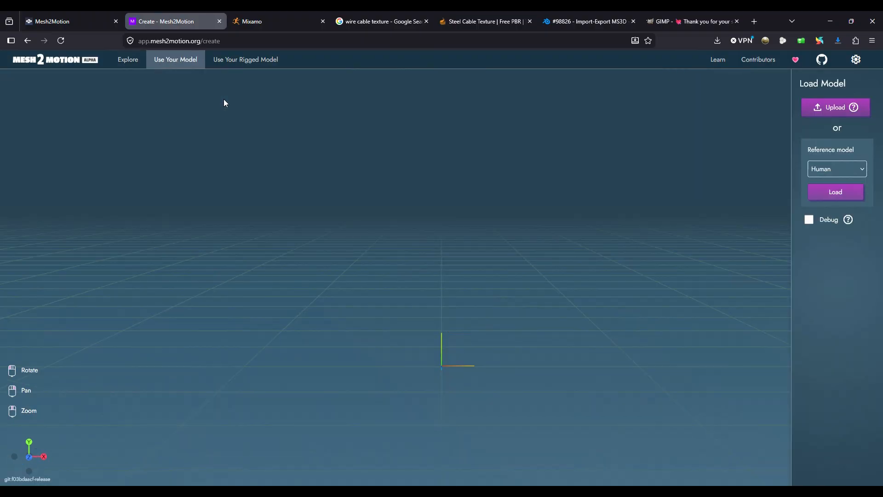
pyautogui.scroll(-6, 480, 305)
pyautogui.scroll(5, 481, 306)
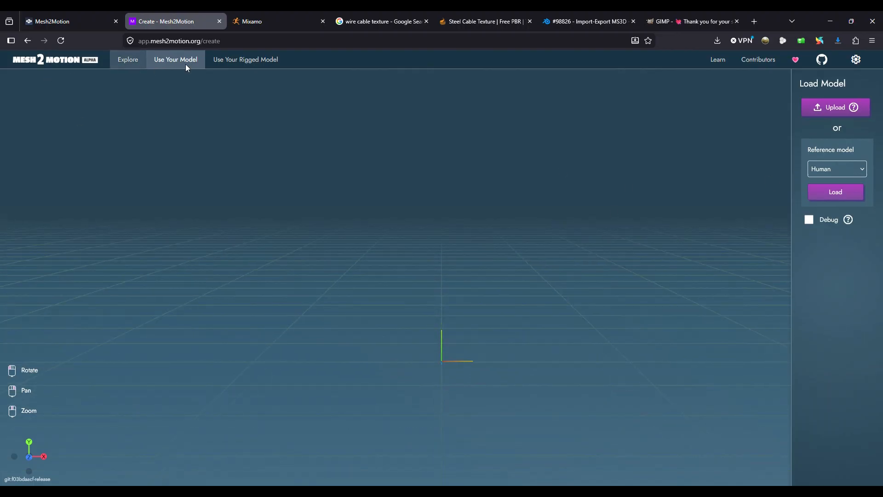
# Load the Fox reference model in Mesh2Motion and go back to model loading
pyautogui.click(835, 195)
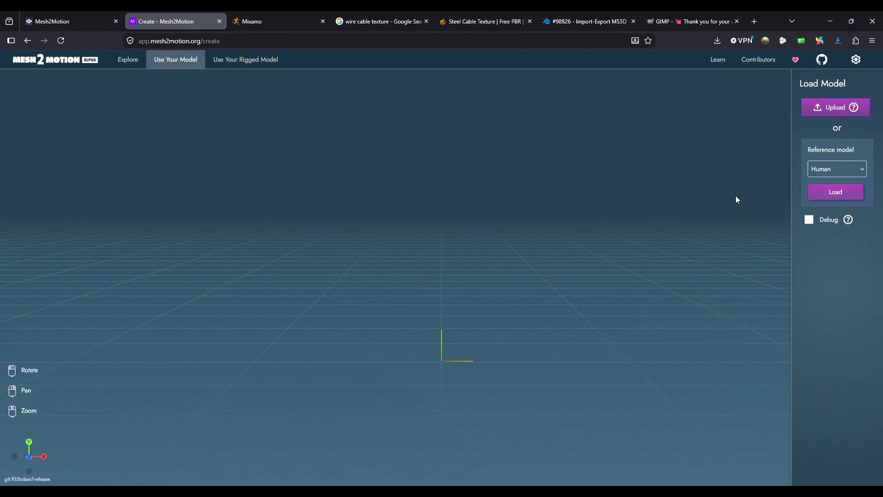
pyautogui.click(839, 196)
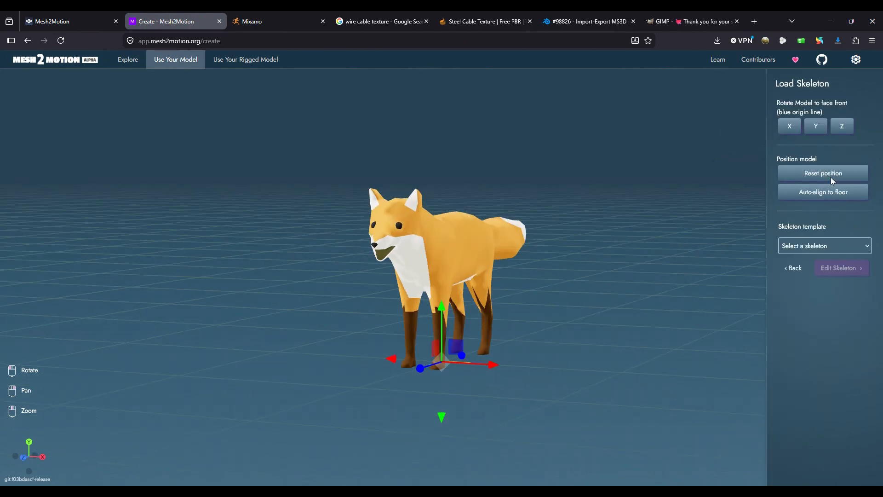
pyautogui.click(790, 267)
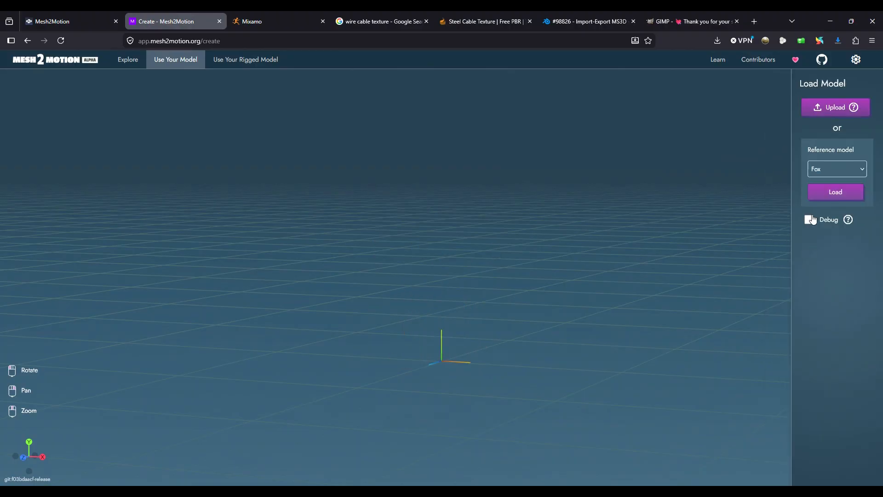
# Load the Human reference model in Mesh2Motion
pyautogui.click(831, 170)
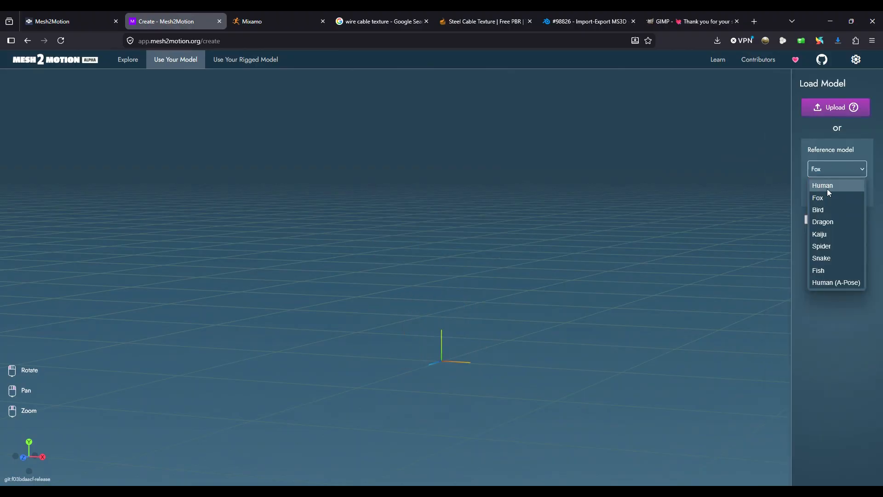
pyautogui.click(826, 184)
pyautogui.click(830, 198)
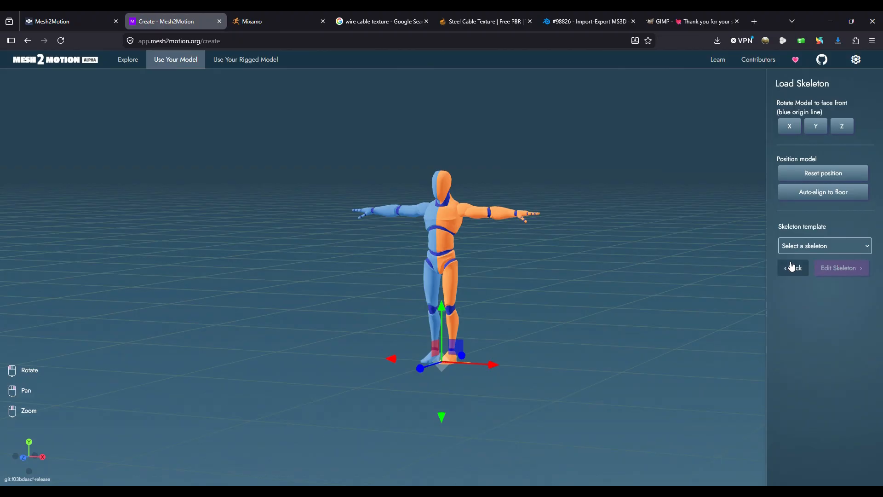
# Apply the Human skeleton template to the model and set its hand options to Thumb + Main Finger
pyautogui.click(810, 246)
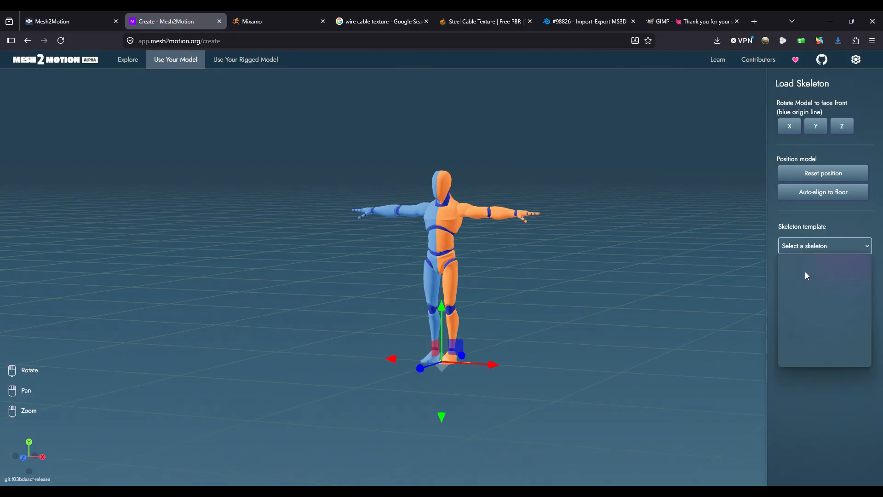
pyautogui.click(796, 278)
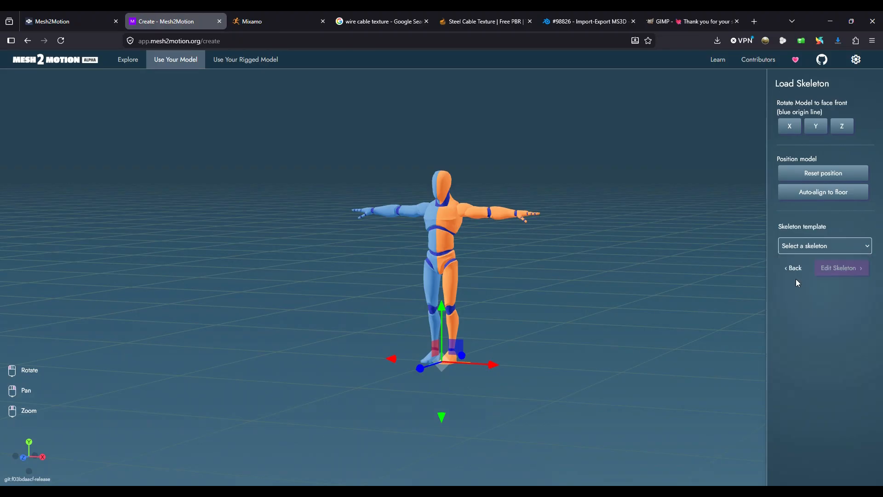
pyautogui.click(817, 294)
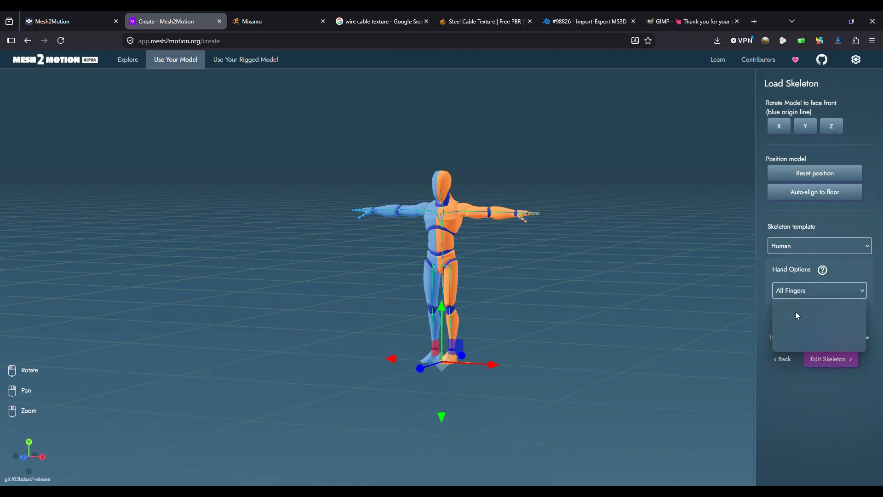
pyautogui.click(823, 319)
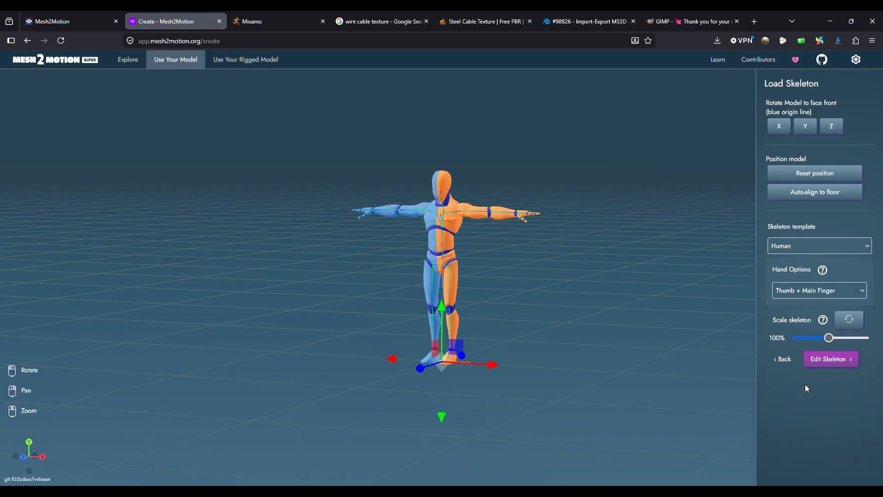
# Proceed to skeleton editing, check the joint positions from the front, and finish the rig
pyautogui.click(818, 363)
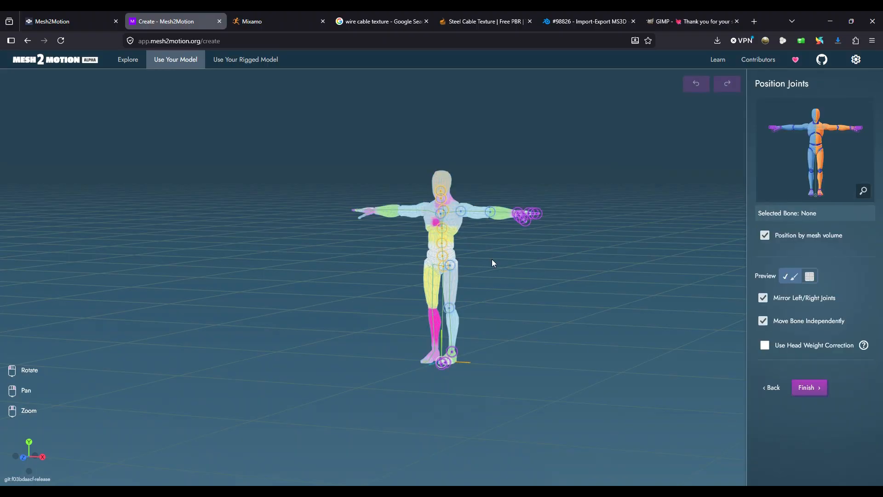
pyautogui.moveTo(565, 273); pyautogui.dragTo(500, 282)
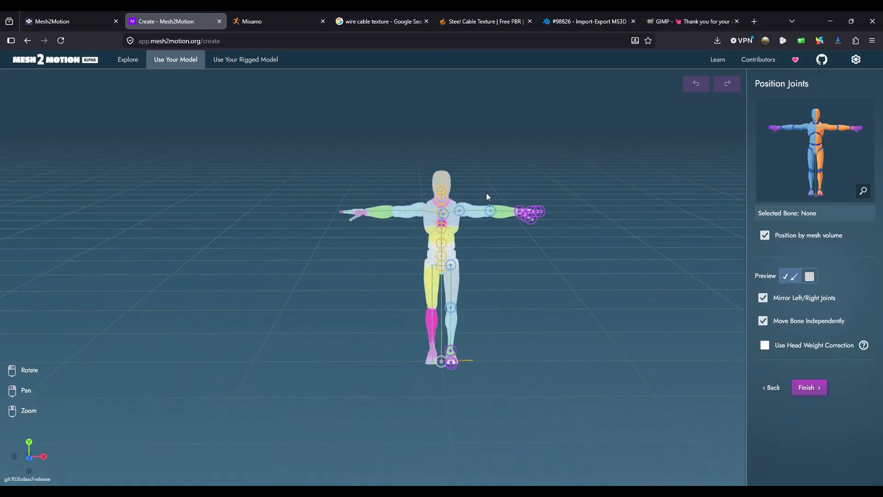
pyautogui.click(805, 389)
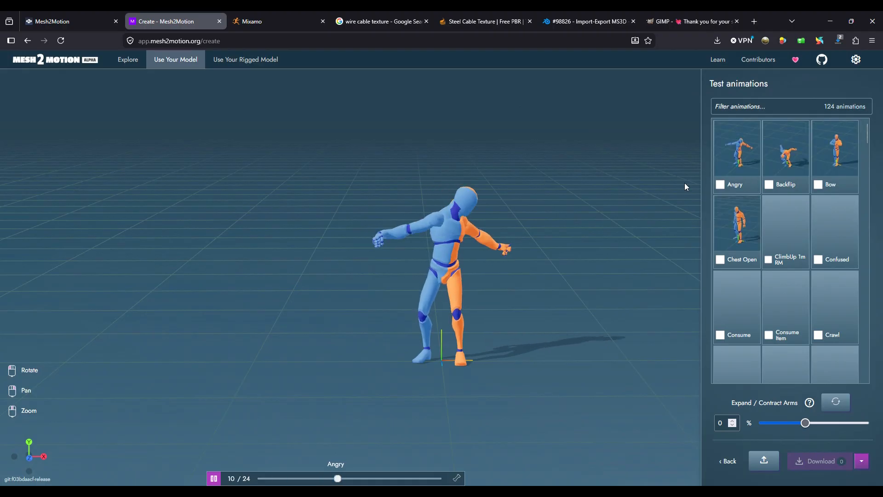
# Preview the Angry, Backflip and Consume animations on the rigged character, keeping Backflip and Consume selected for download
pyautogui.click(721, 185)
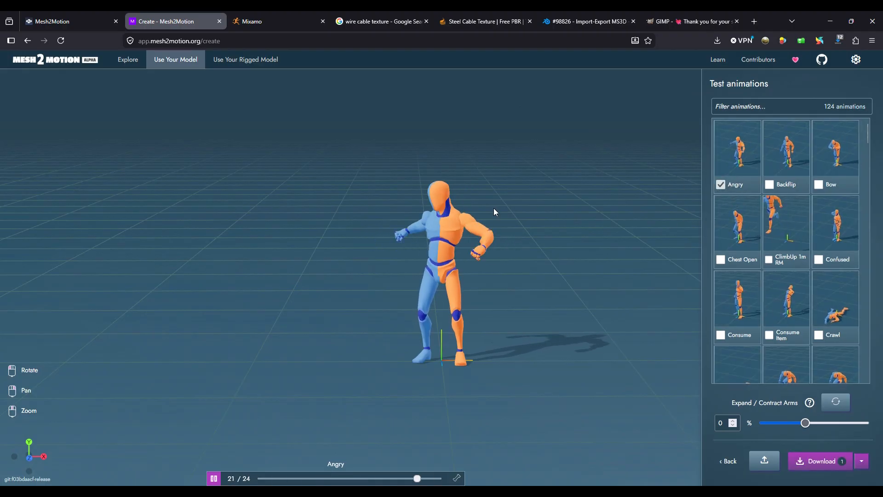
pyautogui.click(770, 184)
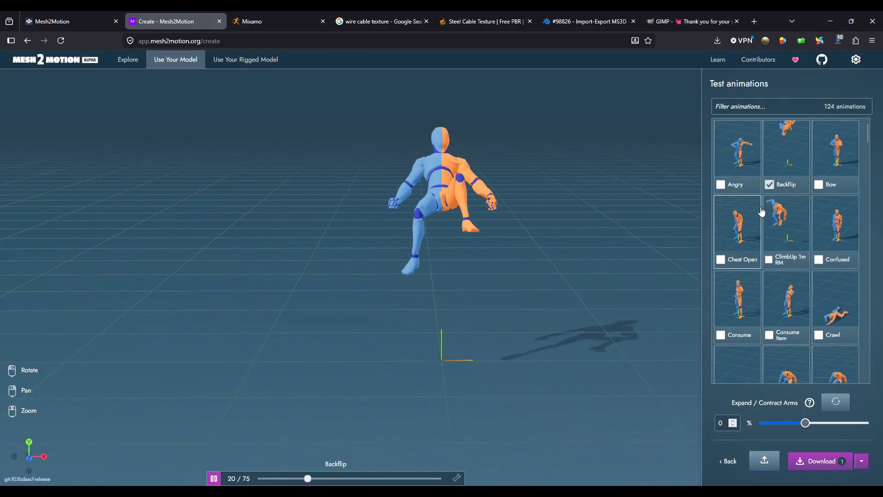
pyautogui.moveTo(550, 226); pyautogui.dragTo(461, 227)
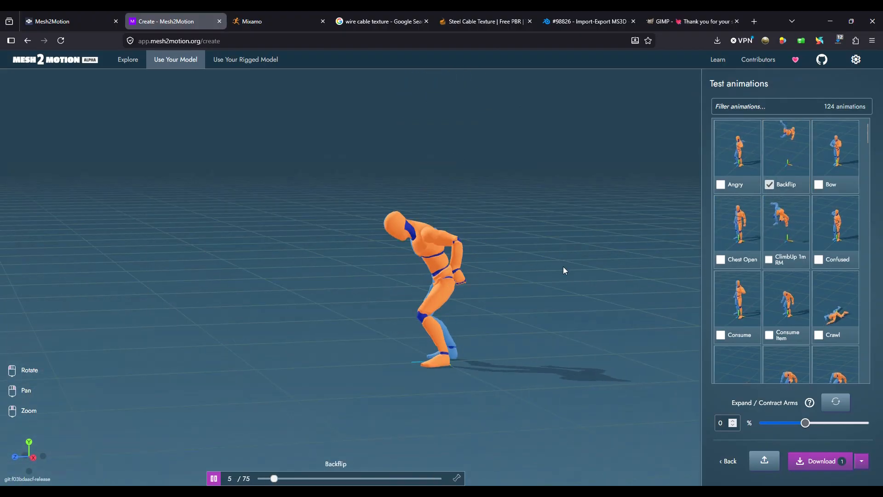
pyautogui.scroll(-1, 725, 287)
pyautogui.click(721, 280)
pyautogui.moveTo(497, 279); pyautogui.dragTo(495, 267)
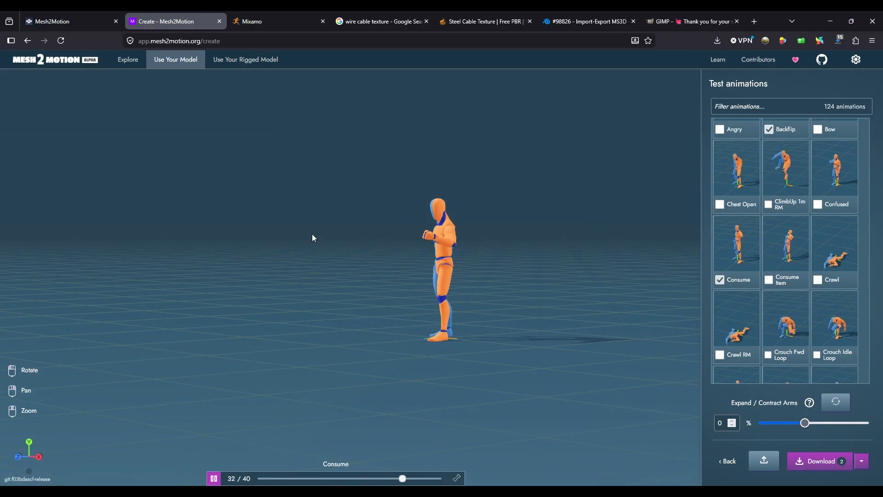
# Preview the Crawl and Dance Charleston animations on the character, and play Death01 while selecting it for download
pyautogui.click(837, 249)
pyautogui.moveTo(404, 293); pyautogui.dragTo(609, 320)
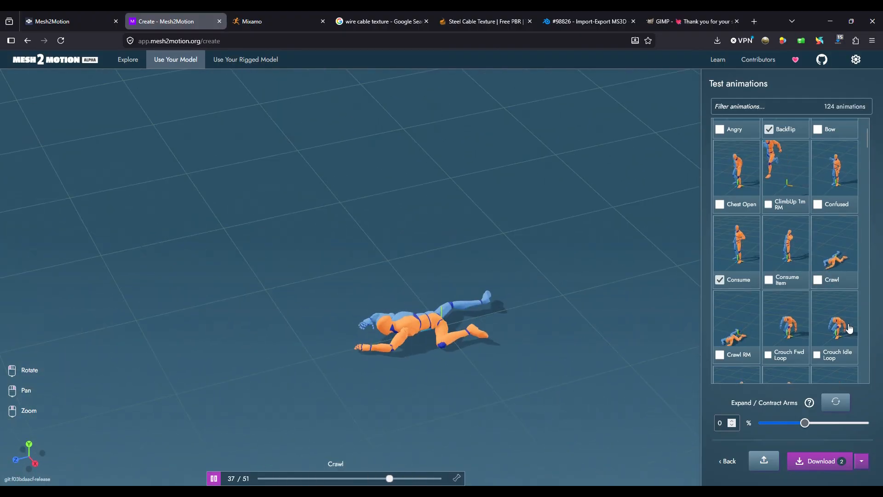
pyautogui.scroll(-3, 780, 294)
pyautogui.click(773, 251)
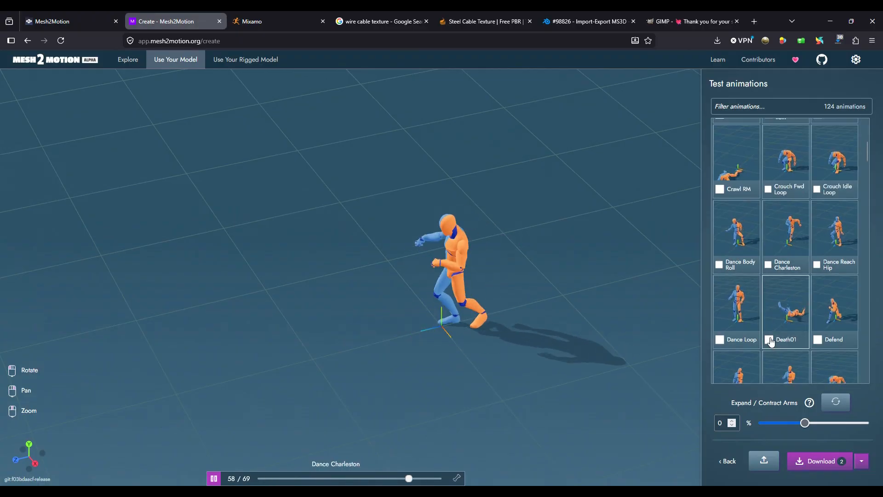
pyautogui.click(764, 326)
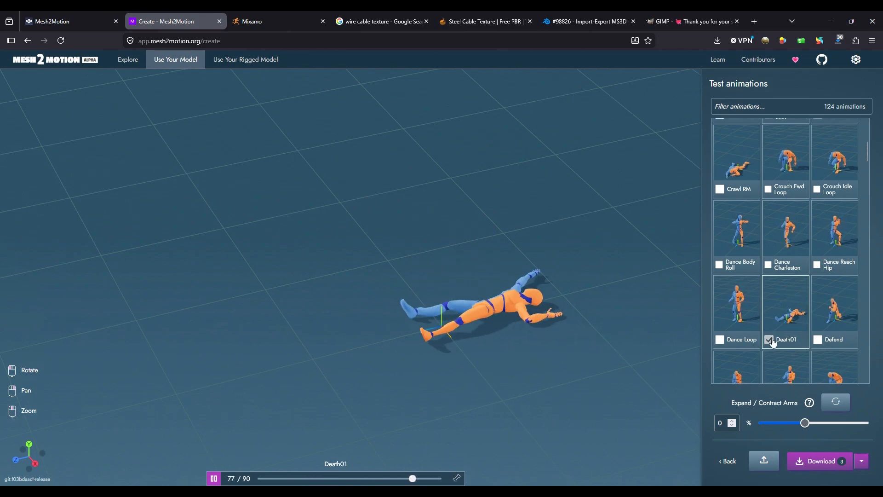
# Remove Death01, Backflip and Consume from the download selection
pyautogui.click(779, 330)
pyautogui.scroll(5, 766, 270)
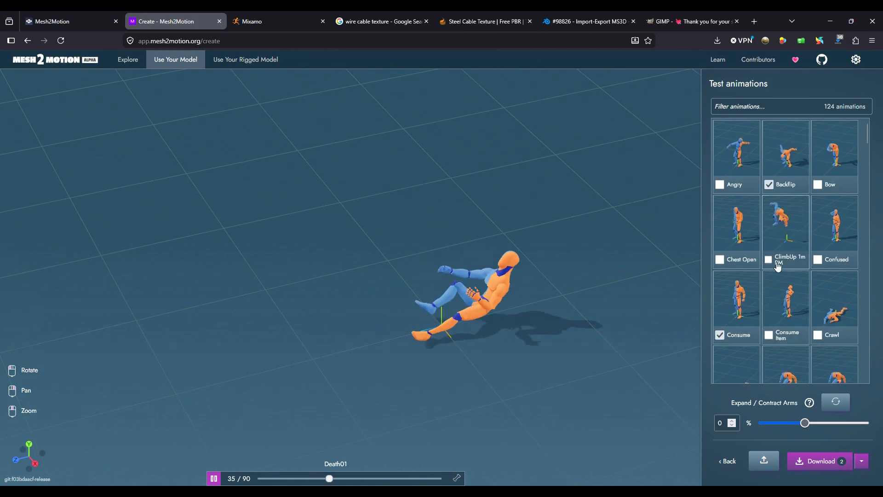
pyautogui.click(769, 184)
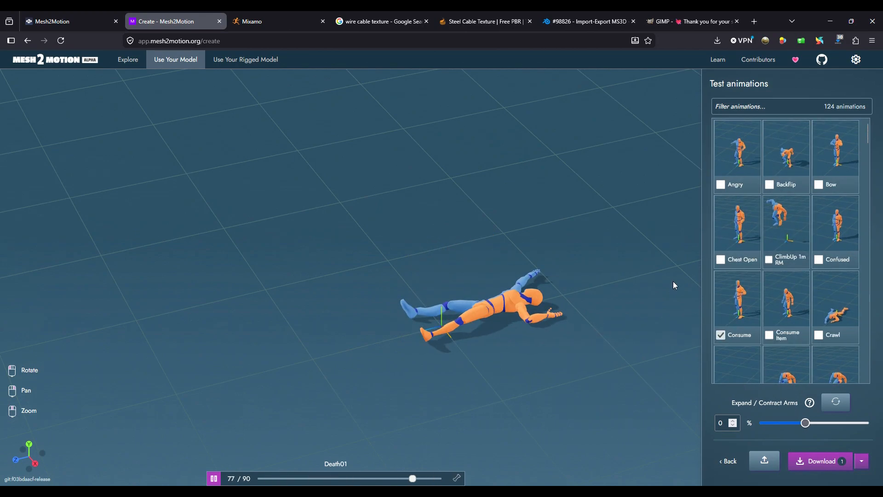
pyautogui.click(710, 331)
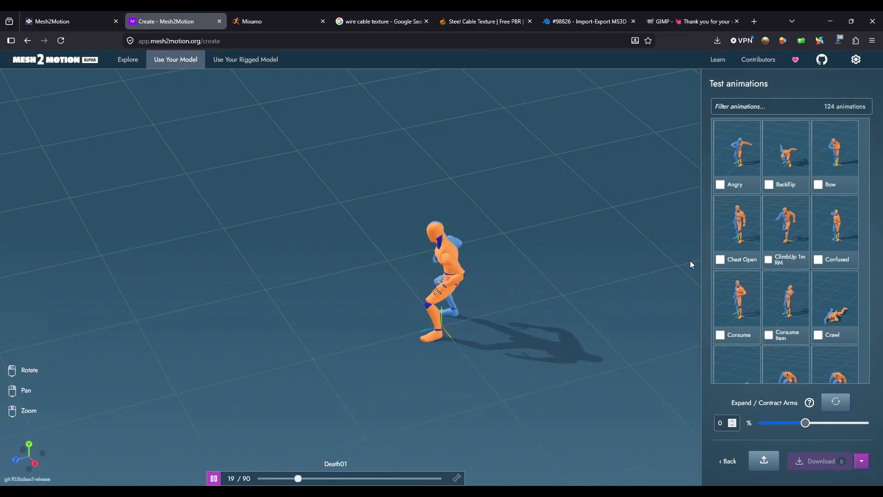
# Switch to the Blender window holding office lamp basic_1a.blend and close it without saving
pyautogui.click(523, 465)
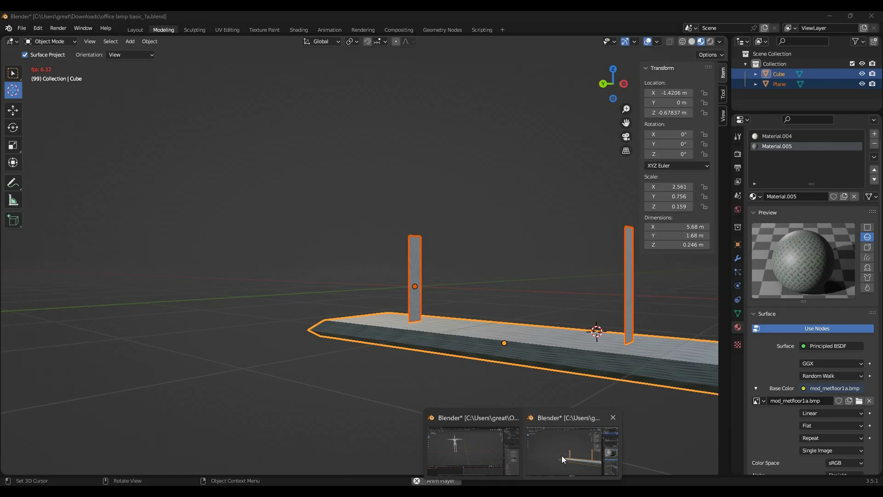
pyautogui.click(872, 16)
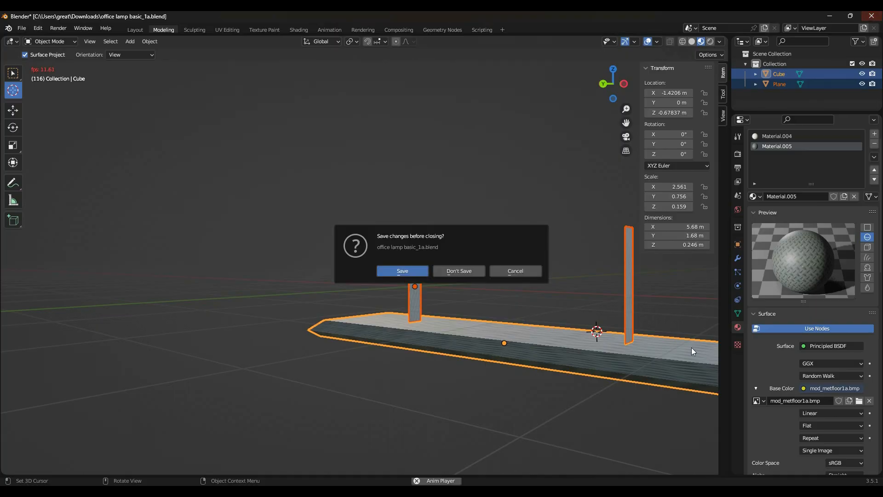
pyautogui.click(459, 271)
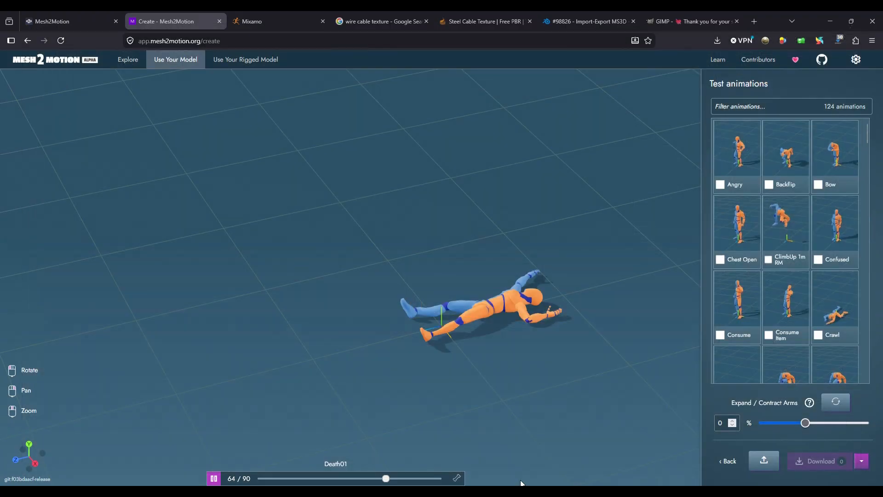
# Switch to the Blender window with the T-posed character and look up the available import formats
pyautogui.hotkey('alt', 'Tab')
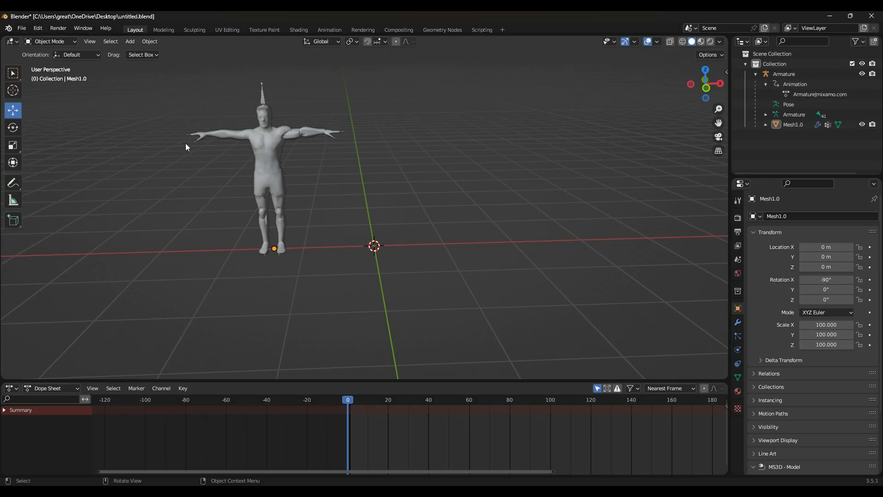
pyautogui.click(22, 27)
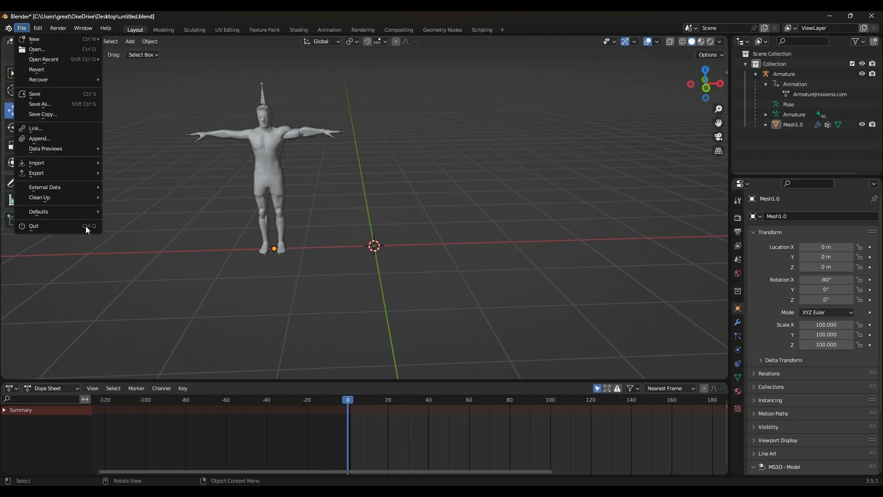
pyautogui.moveTo(54, 163)
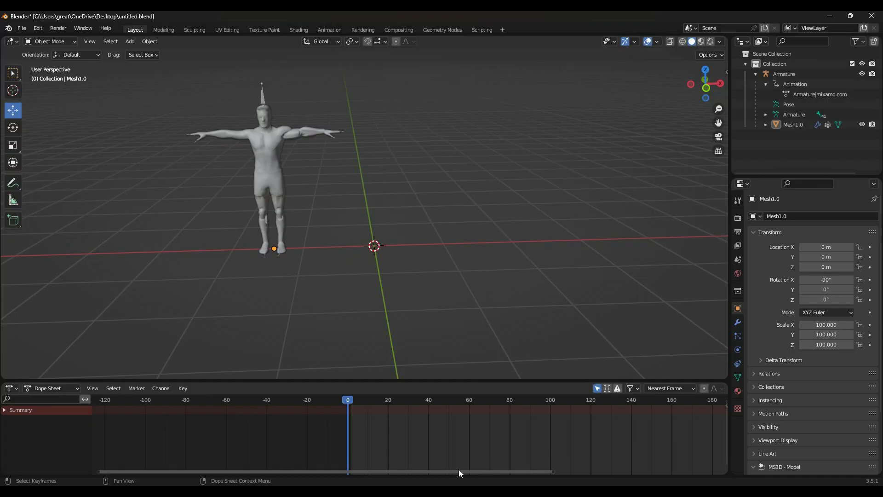
# Switch back to the browser and look through Mixamo's tpose results up to the T-Pose entry
pyautogui.click(442, 494)
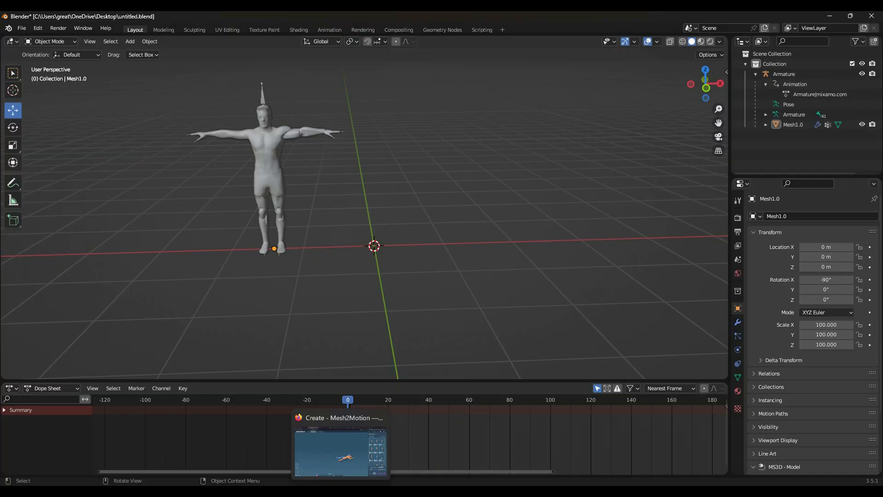
pyautogui.click(341, 493)
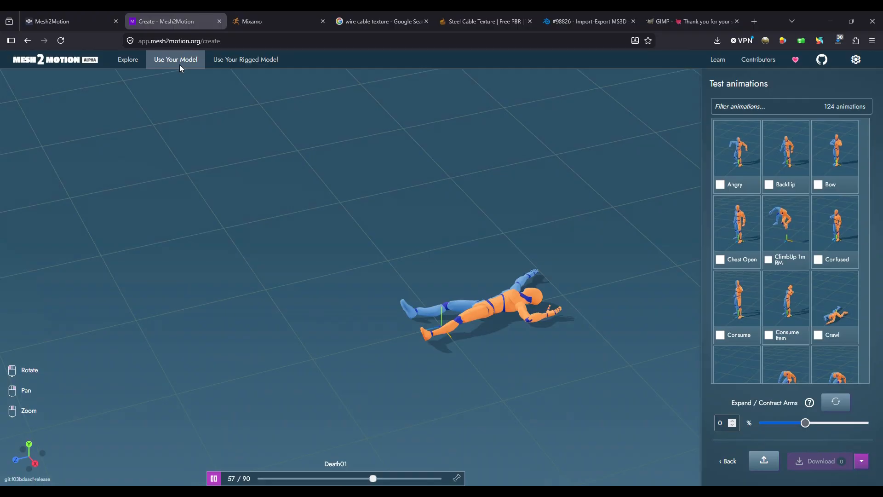
pyautogui.click(263, 21)
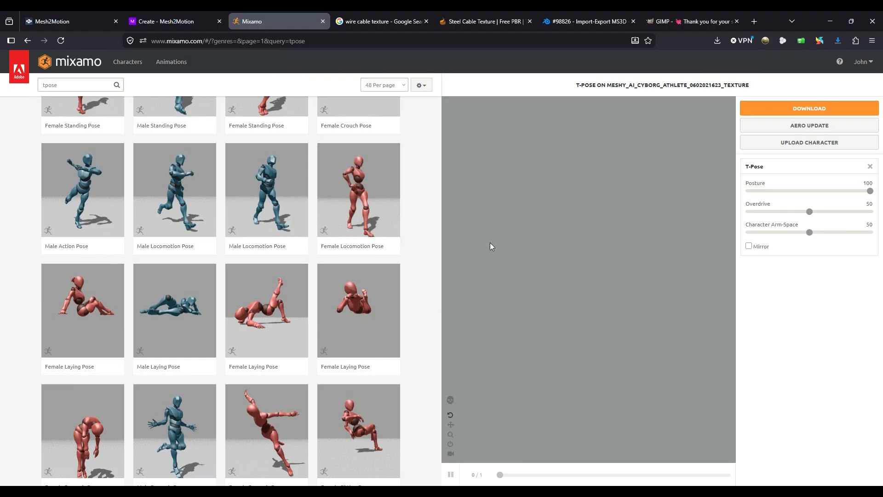
pyautogui.scroll(-1, 291, 262)
pyautogui.scroll(-5, 291, 261)
pyautogui.scroll(10, 292, 262)
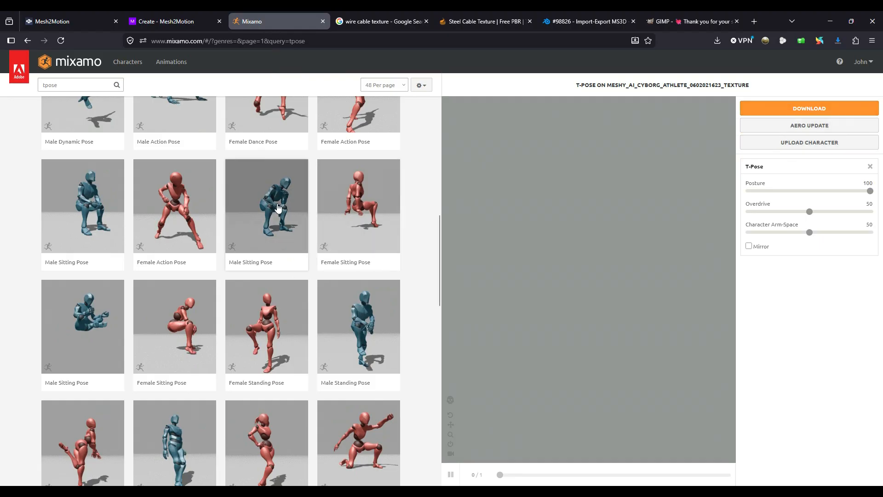
pyautogui.scroll(10, 278, 208)
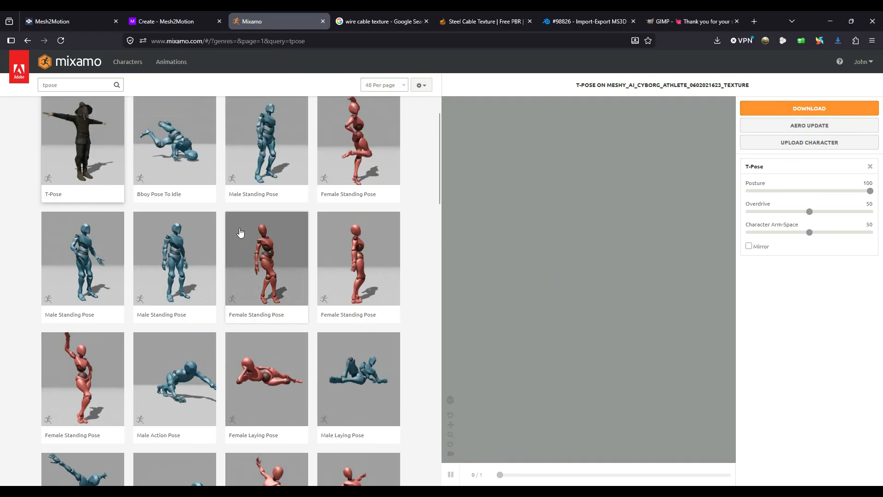
# Apply T-Pose to the character and download it as FBX Binary with skin, 30 frames per second and no keyframe reduction
pyautogui.click(82, 202)
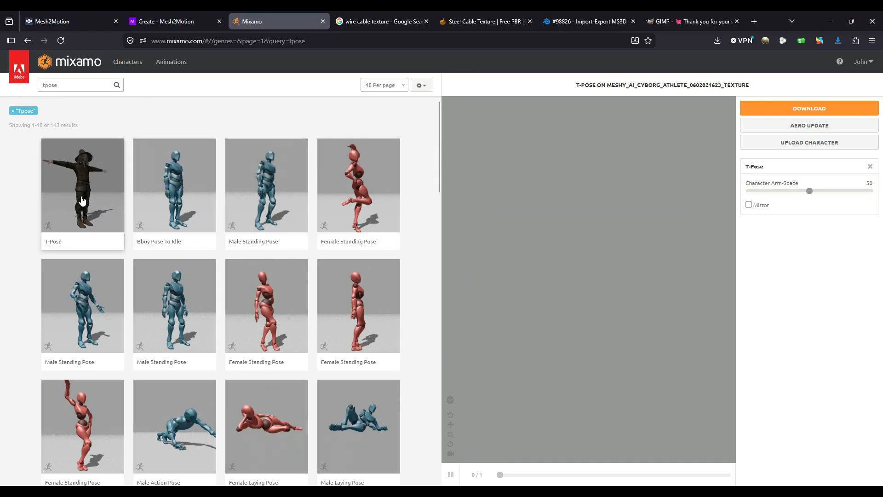
pyautogui.click(832, 111)
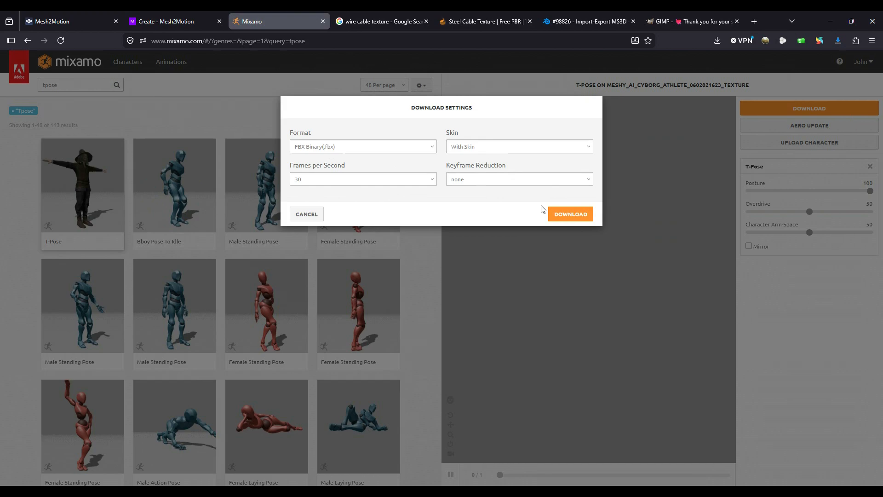
pyautogui.click(568, 216)
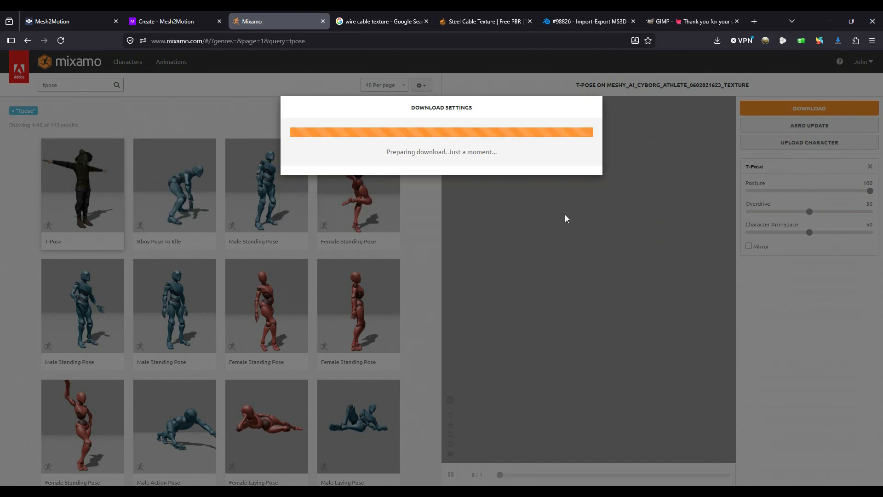
# Switch to the Blender 2.60 window and close it
pyautogui.hotkey('alt', 'Tab')
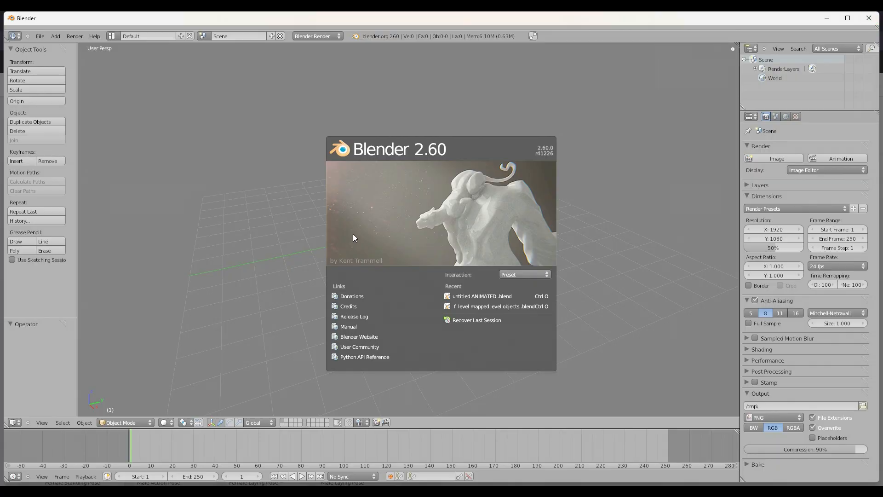
pyautogui.click(872, 16)
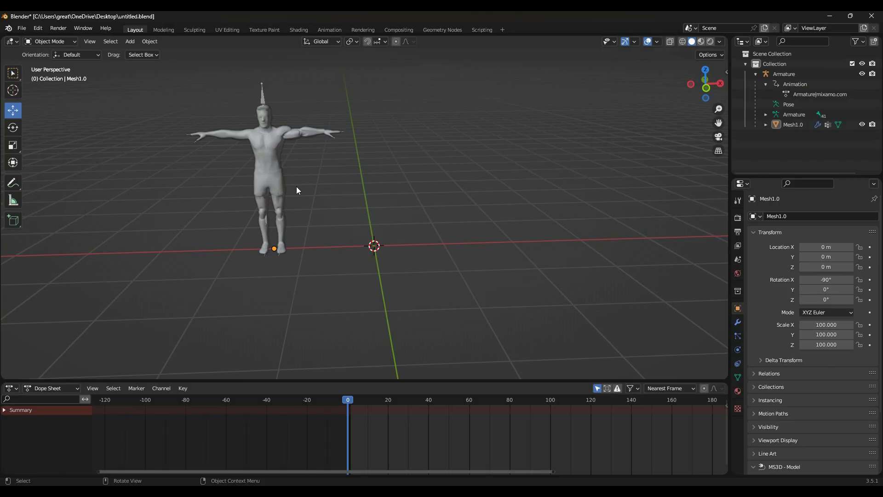
# Select the character's armature and examine its keyframes in the Dope Sheet and its Armature|mixamo.com action
pyautogui.click(260, 95)
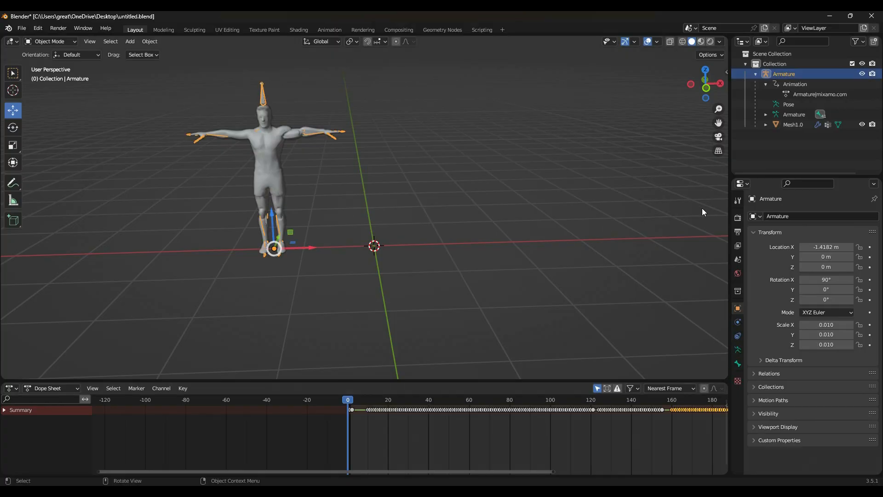
pyautogui.moveTo(593, 459)
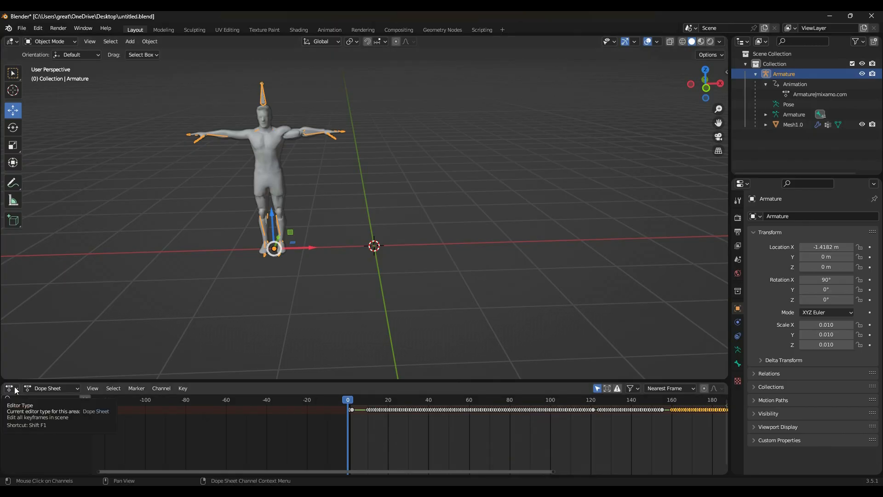
pyautogui.moveTo(565, 441); pyautogui.dragTo(294, 446, button='middle')
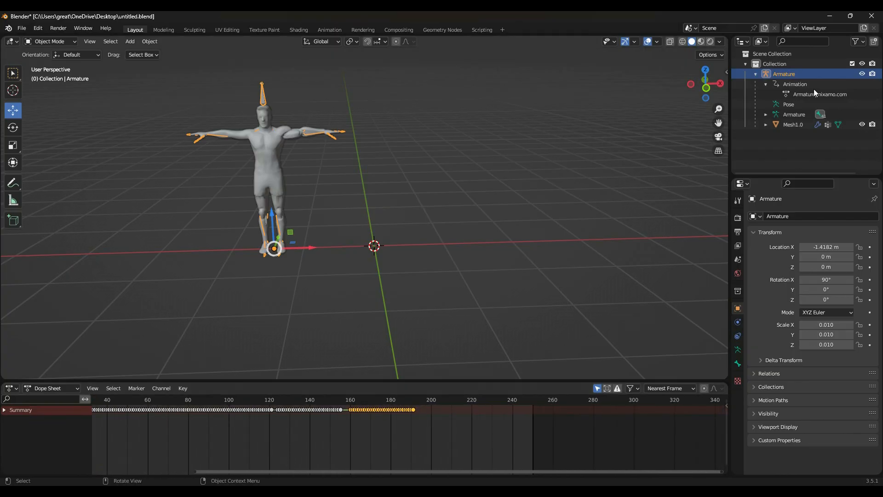
pyautogui.click(802, 95)
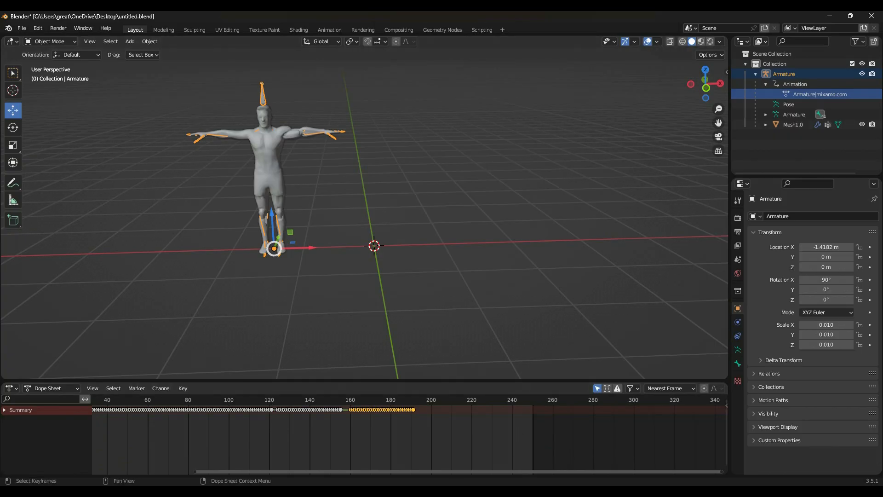
# Switch to CopperCube and set the cyborg character's animation to Armature|Armature|mixamo.com|Layer0, checking the motion up close
pyautogui.hotkey('alt', 'Tab')
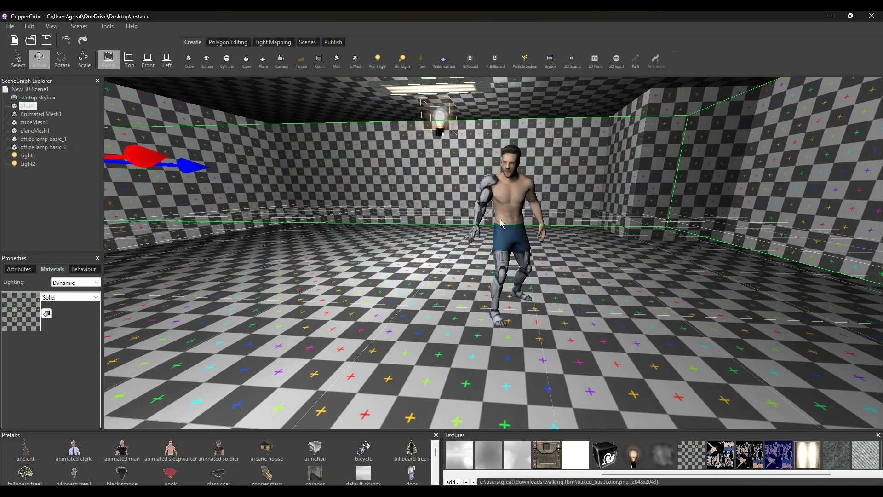
pyautogui.click(503, 194)
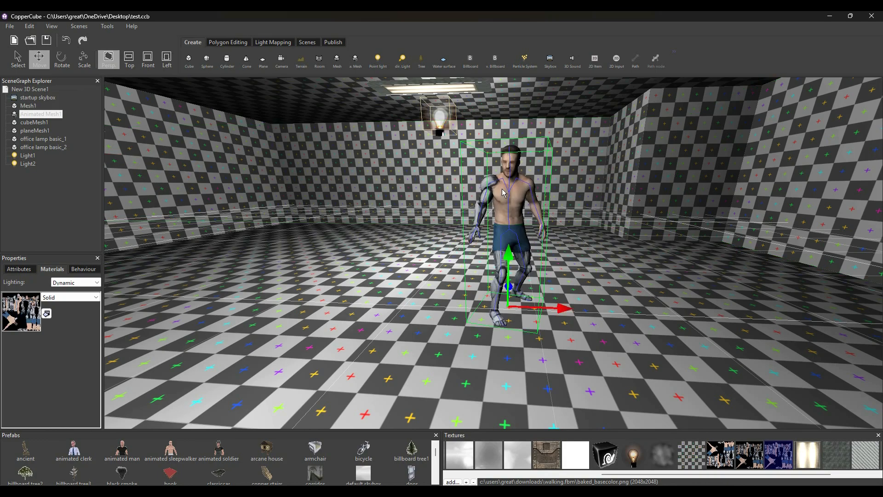
pyautogui.click(18, 270)
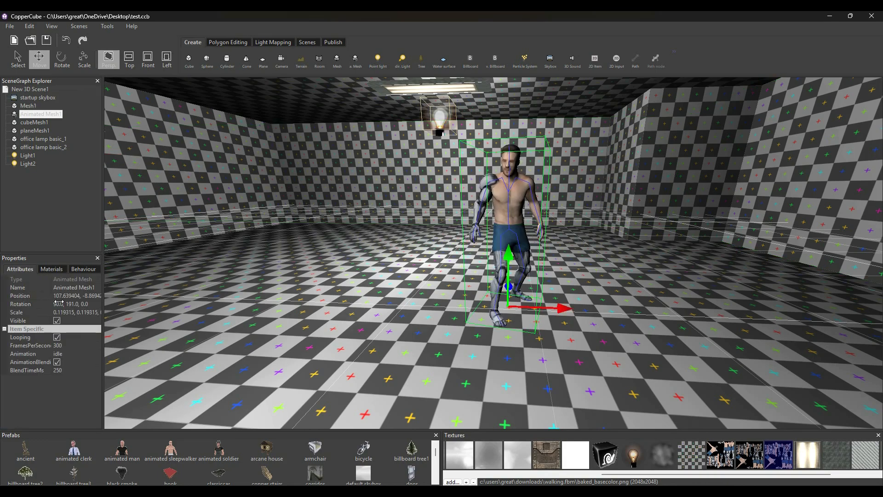
pyautogui.click(69, 354)
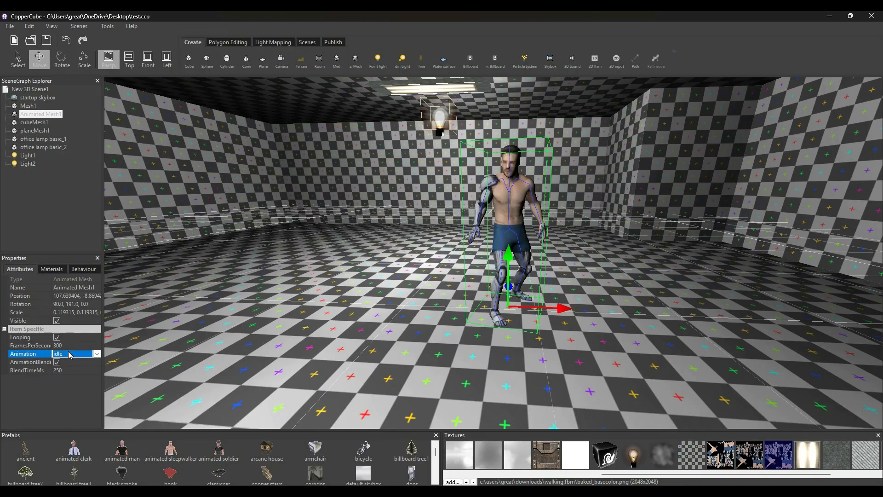
pyautogui.click(69, 354)
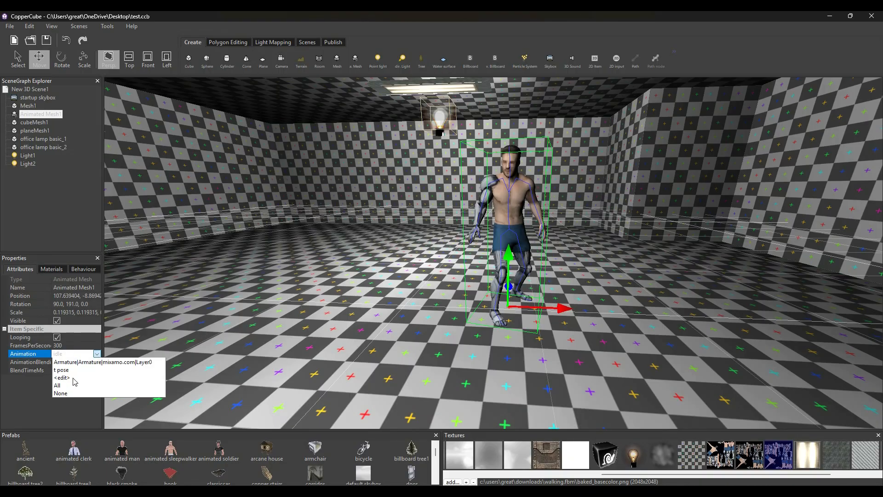
pyautogui.click(27, 397)
pyautogui.click(60, 355)
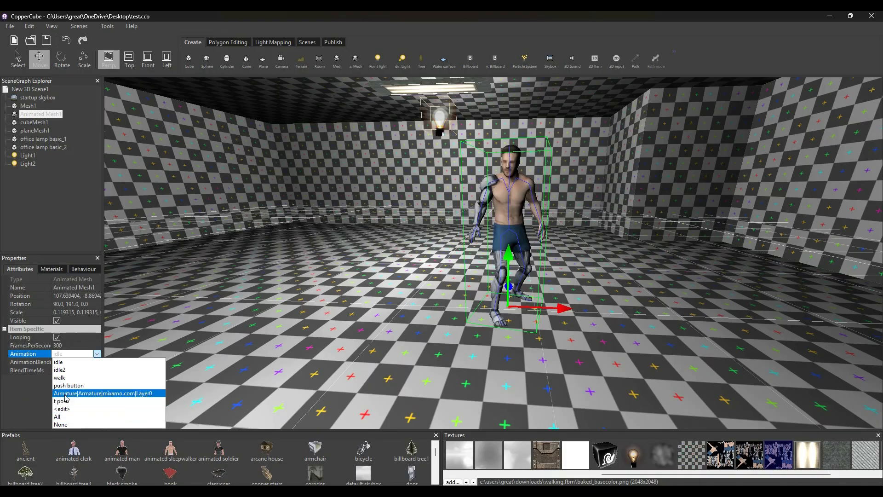
pyautogui.click(140, 398)
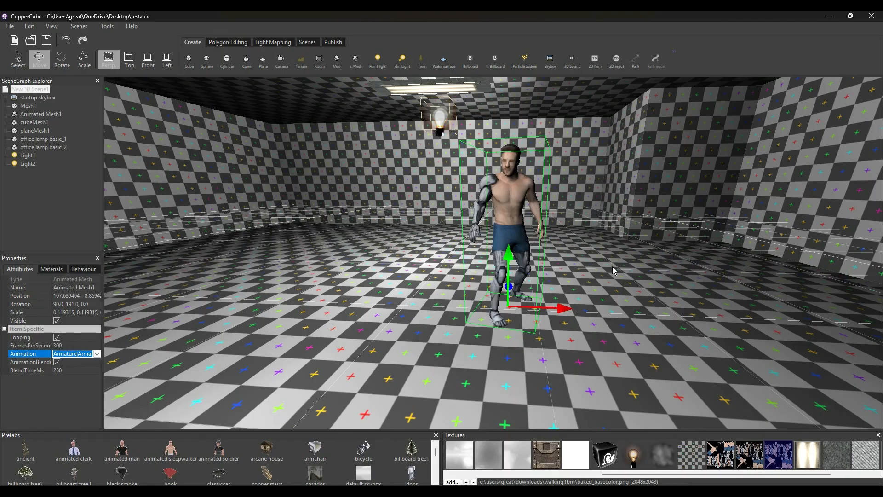
pyautogui.click(588, 277)
pyautogui.moveTo(589, 279); pyautogui.dragTo(500, 321, button='middle')
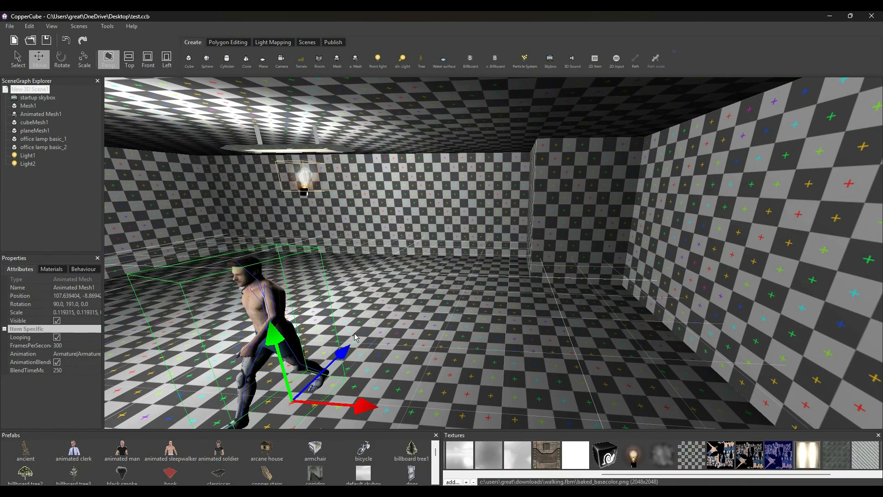
pyautogui.moveTo(390, 321); pyautogui.dragTo(374, 270, button='middle')
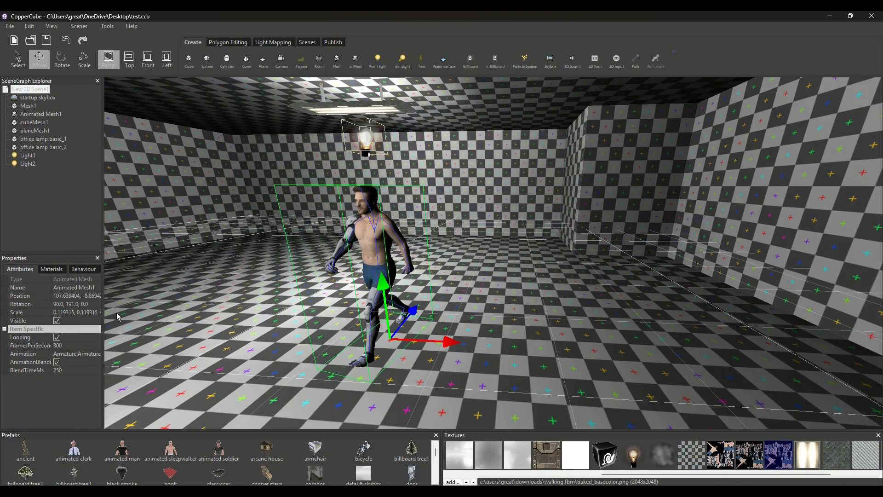
# Preview the character's other animations by setting its animation to idle2, walk and push button in turn
pyautogui.click(67, 355)
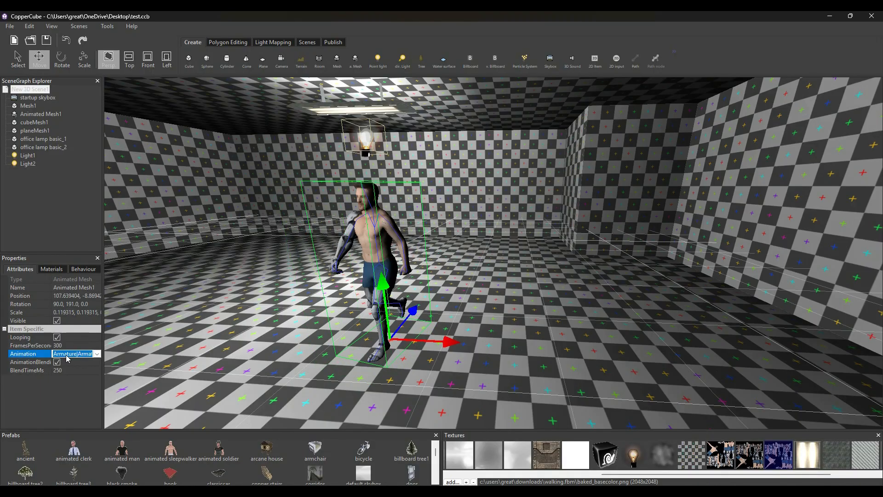
pyautogui.click(97, 354)
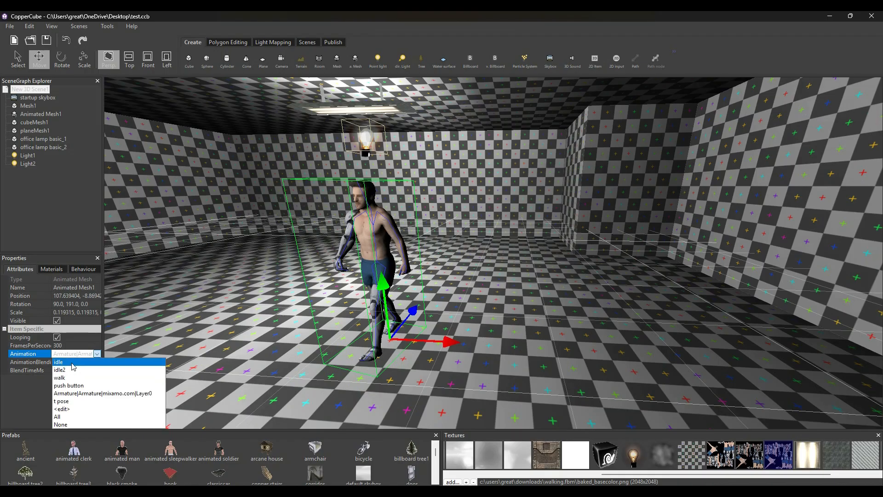
pyautogui.click(65, 371)
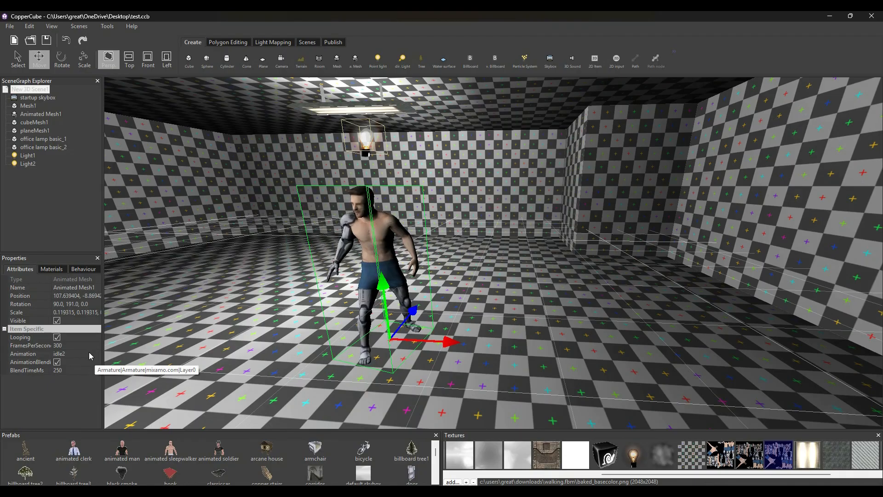
pyautogui.click(91, 354)
pyautogui.click(96, 354)
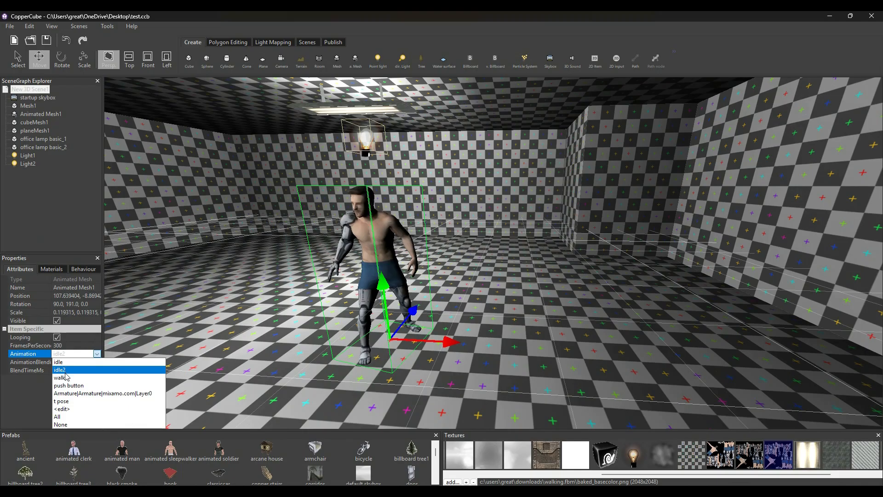
pyautogui.click(69, 378)
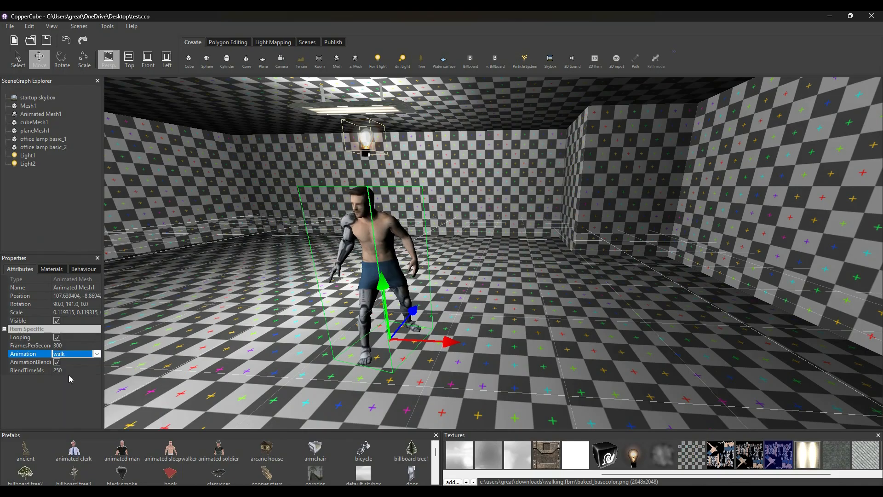
pyautogui.click(97, 354)
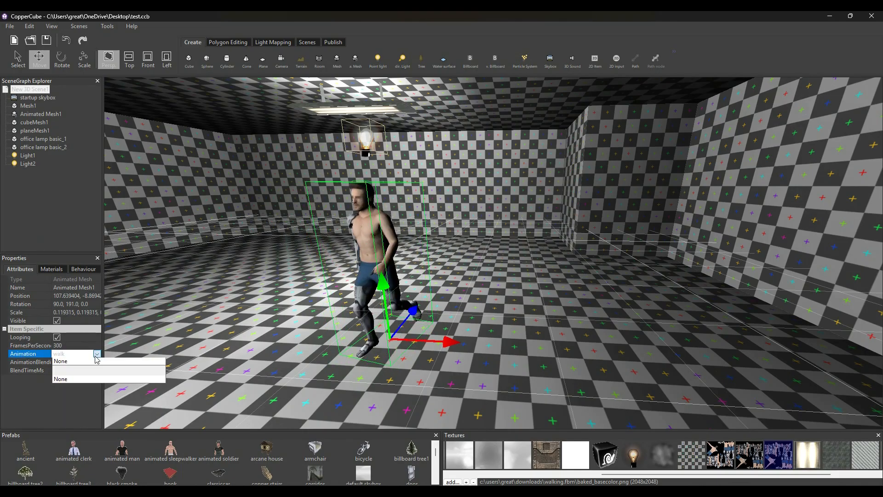
pyautogui.click(68, 388)
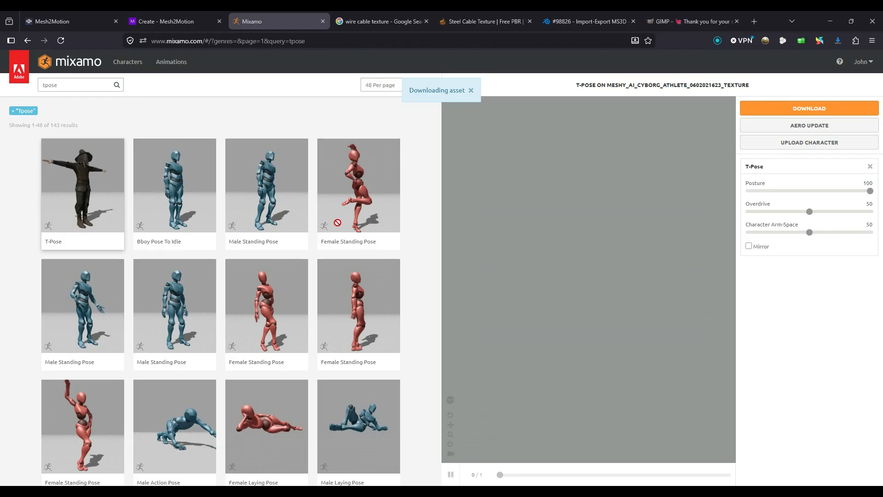
pyautogui.click(797, 144)
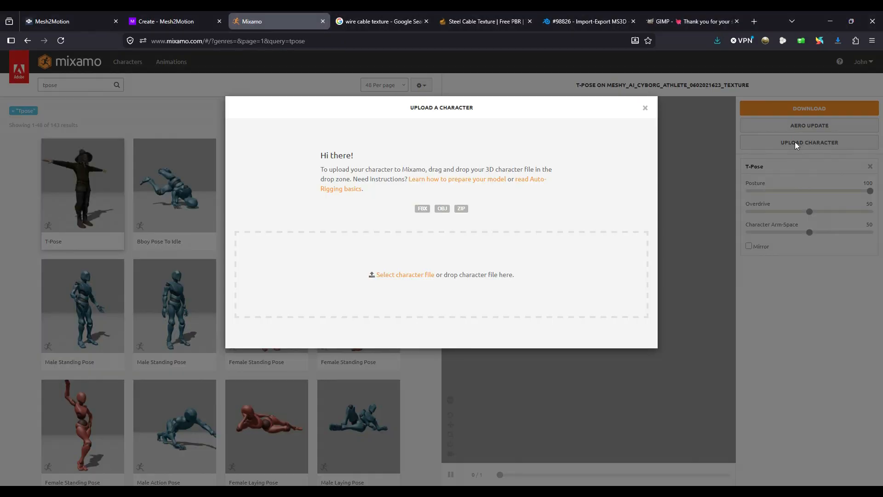
pyautogui.click(402, 275)
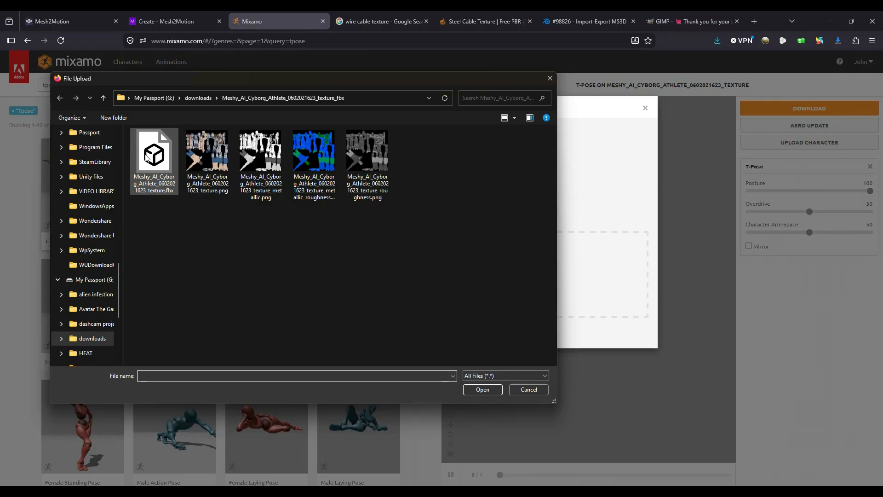
pyautogui.doubleClick(148, 156)
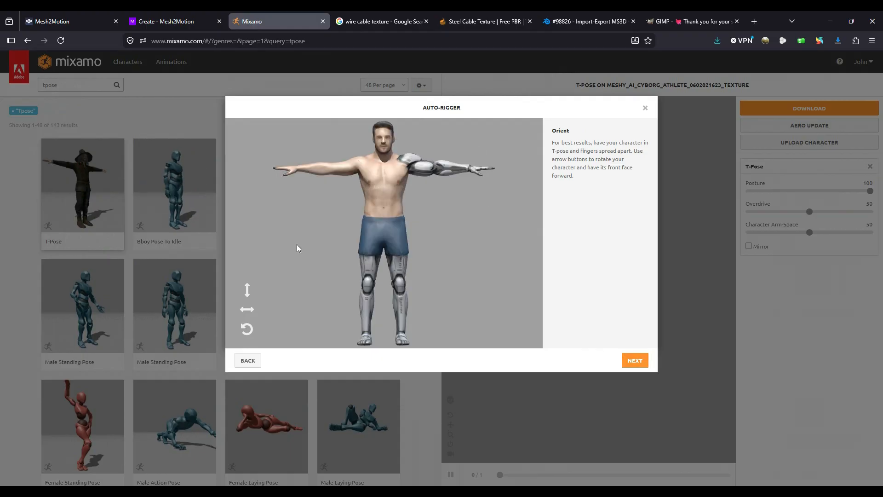
pyautogui.click(635, 361)
# Place the auto-rigger markers on the character's chin, wrists, elbows, knees and groin with symmetry on
pyautogui.moveTo(275, 238); pyautogui.dragTo(375, 156)
pyautogui.moveTo(275, 257); pyautogui.dragTo(296, 171)
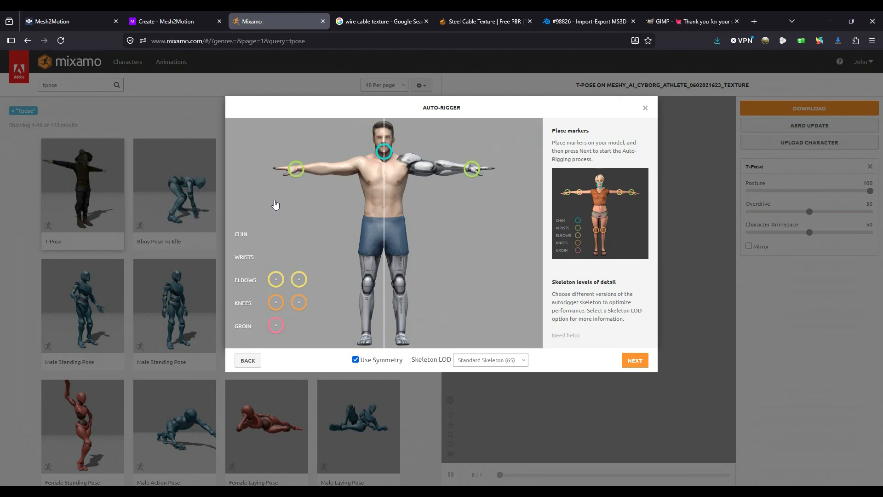
pyautogui.moveTo(274, 280); pyautogui.dragTo(338, 179)
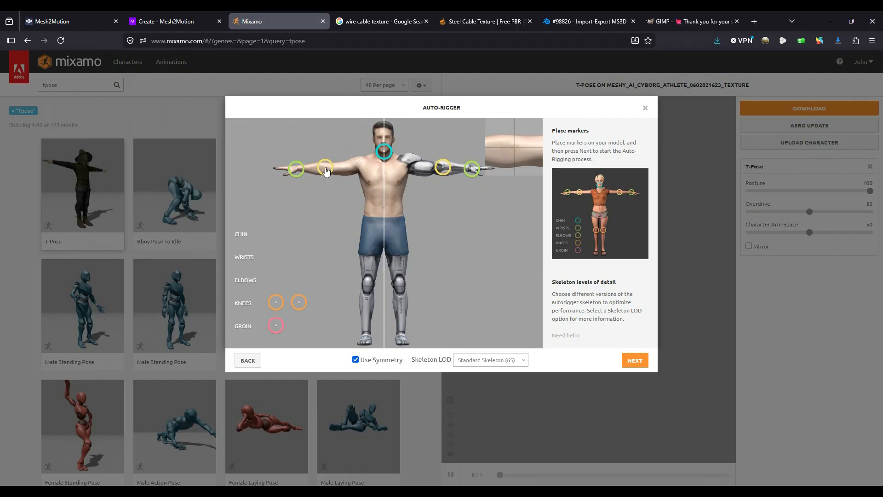
pyautogui.moveTo(279, 302); pyautogui.dragTo(368, 286)
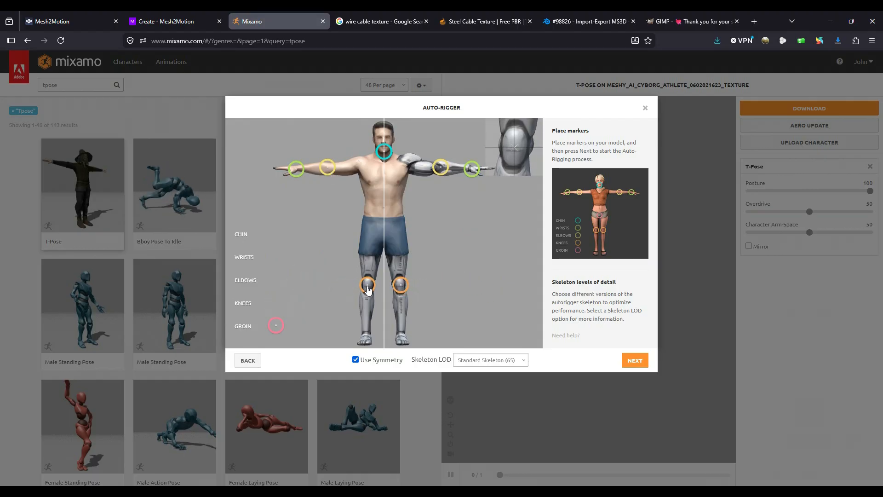
pyautogui.moveTo(276, 325); pyautogui.dragTo(385, 246)
# Set the Skeleton LOD to 3 Chain Fingers (49) and start the auto-rigging
pyautogui.click(478, 361)
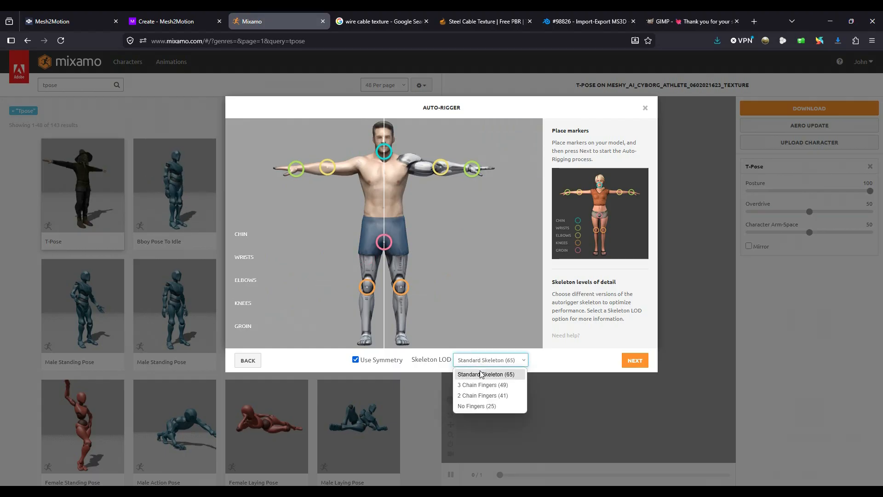
pyautogui.click(481, 362)
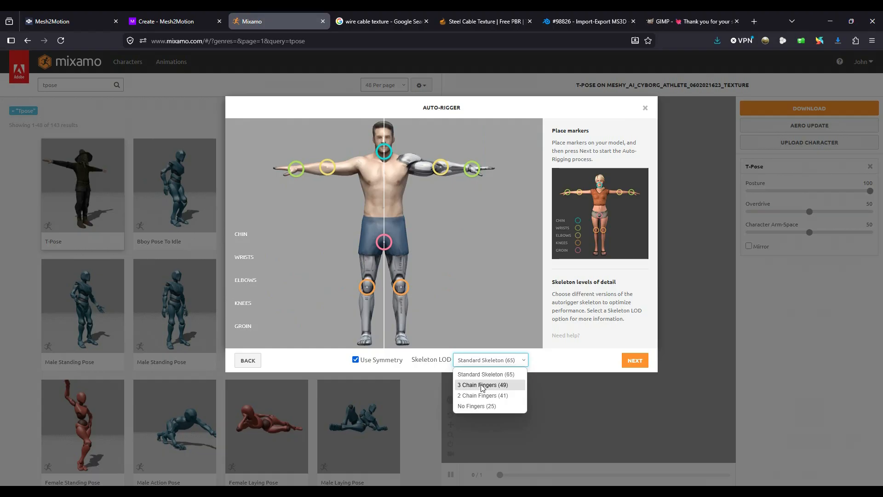
pyautogui.click(483, 387)
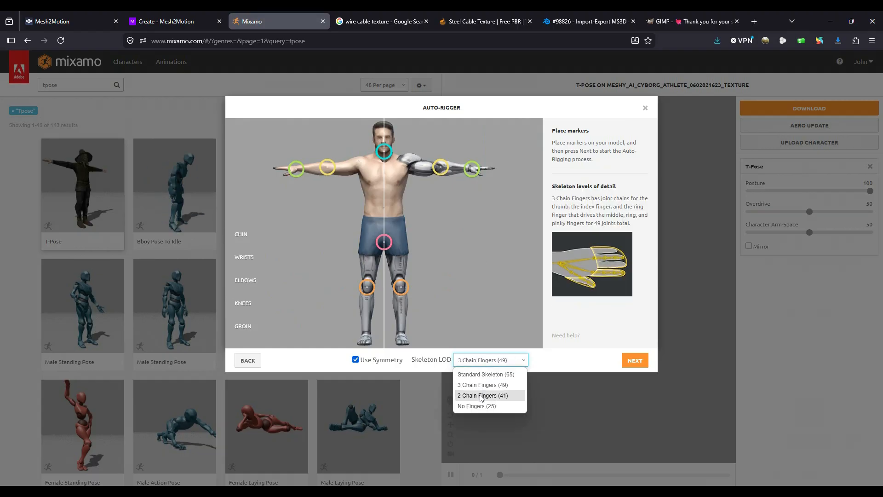
pyautogui.click(642, 363)
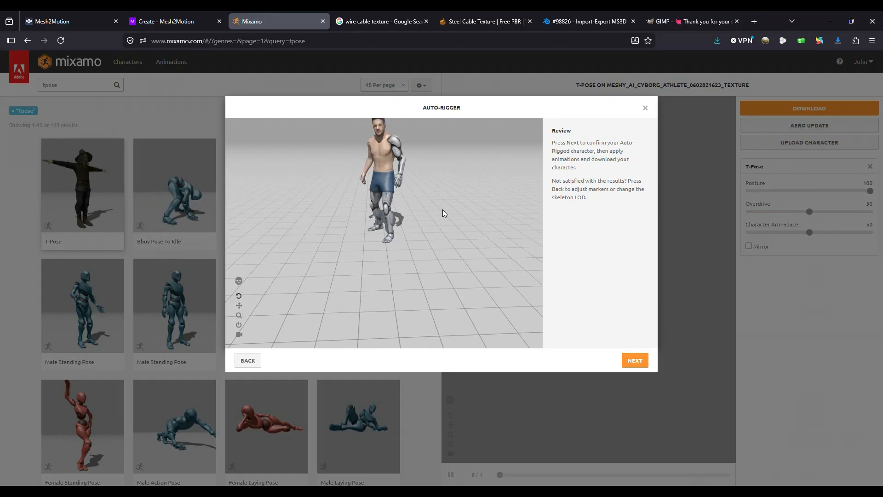
# Accept the auto-rigged character as the replacement for the previous one and download it in the T-Pose
pyautogui.click(635, 360)
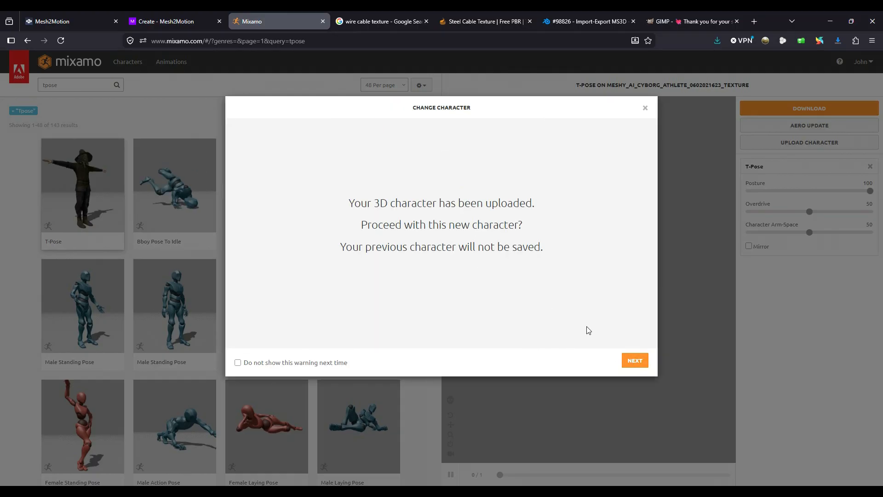
pyautogui.click(635, 361)
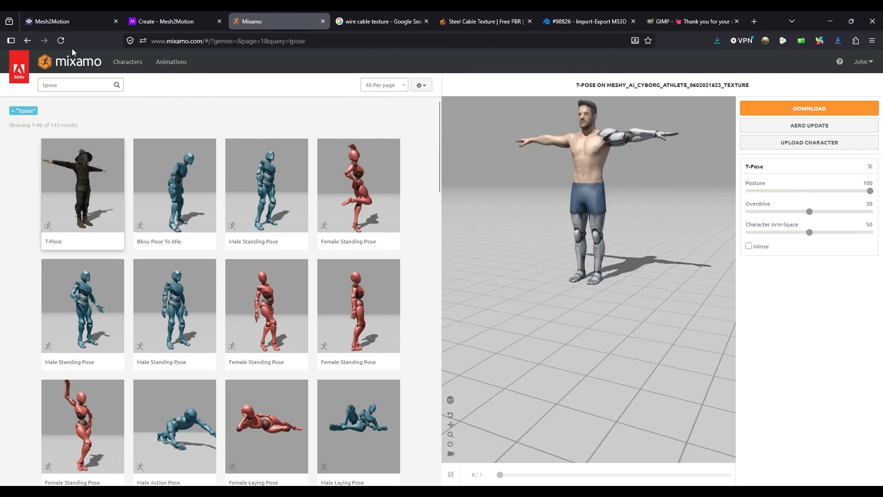
pyautogui.click(829, 108)
pyautogui.click(571, 215)
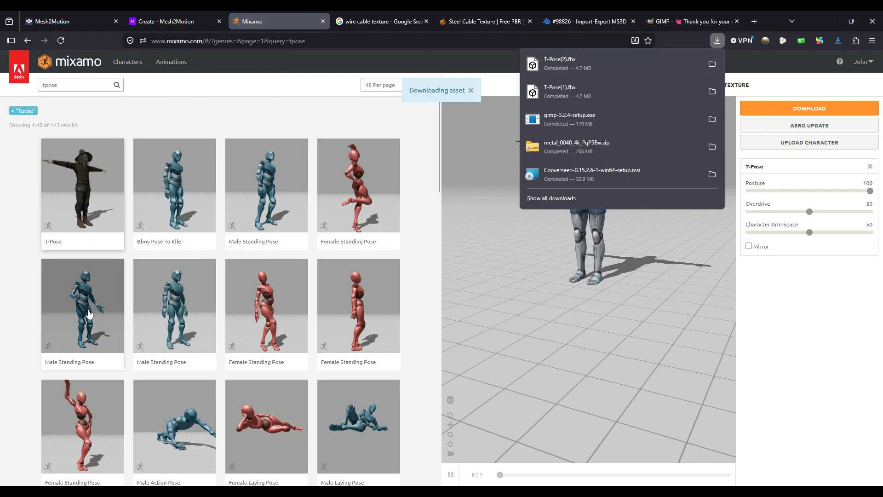
# Apply the crawling Male Action Pose from the tpose results to the character
pyautogui.scroll(-4, 138, 310)
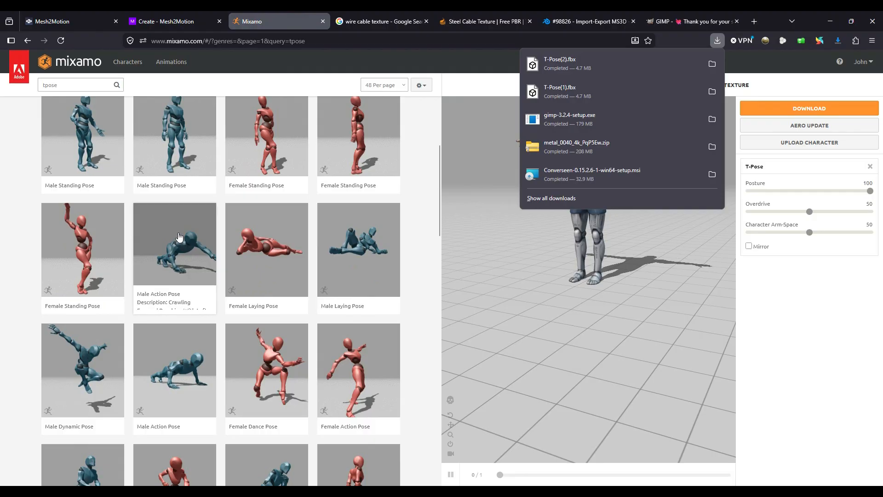
pyautogui.click(182, 235)
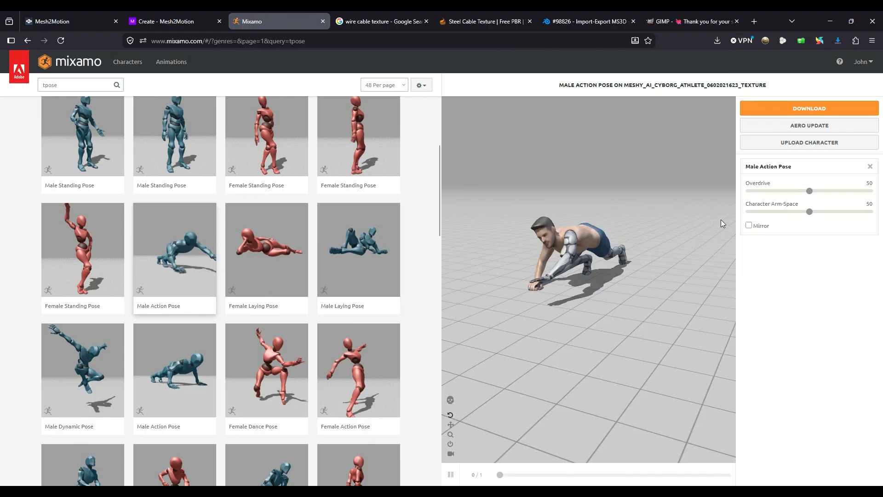
# Try a Male Standing Pose and the kicking Male Action Pose from the tpose results on the character
pyautogui.scroll(-3, 268, 282)
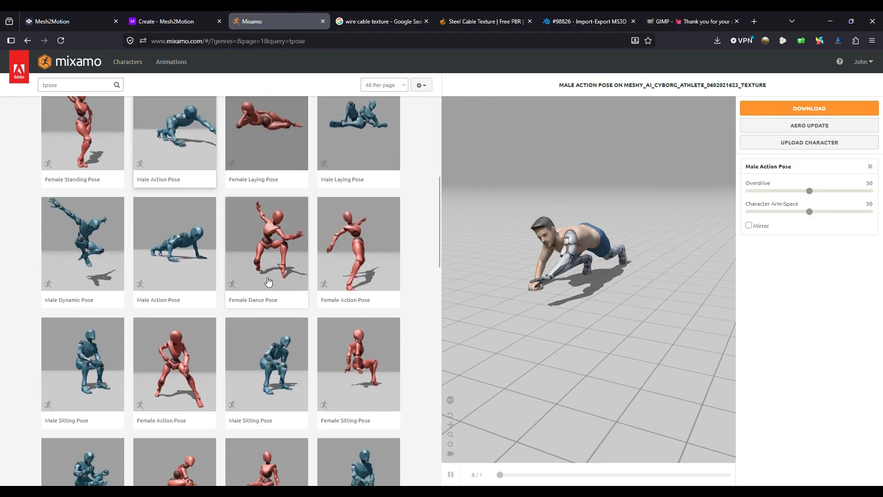
pyautogui.scroll(-5, 269, 281)
pyautogui.click(373, 252)
pyautogui.scroll(-5, 239, 276)
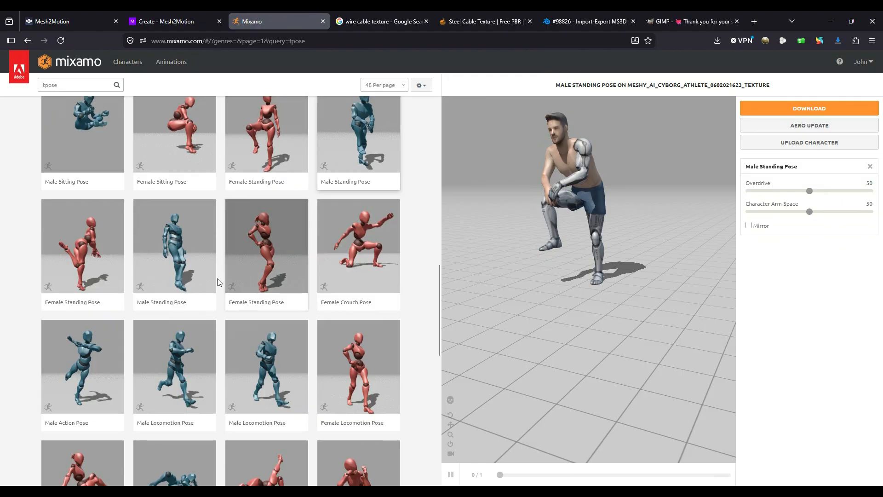
pyautogui.scroll(-1, 211, 282)
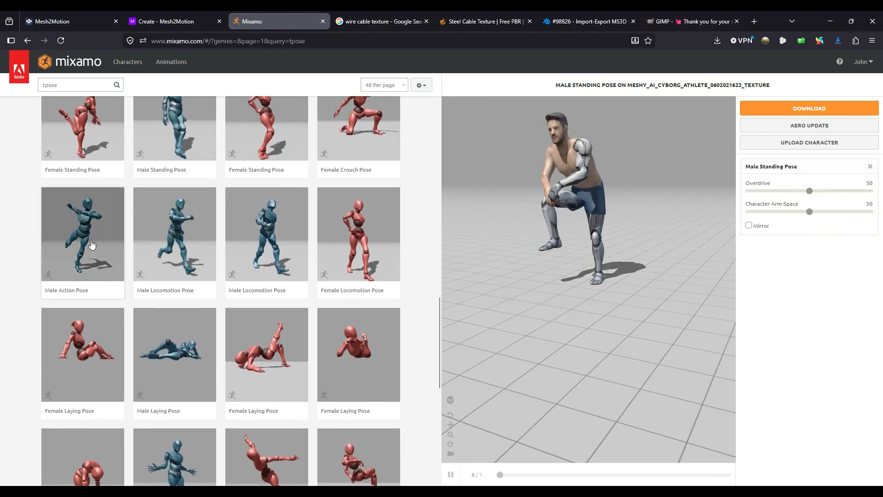
pyautogui.scroll(-10, 203, 264)
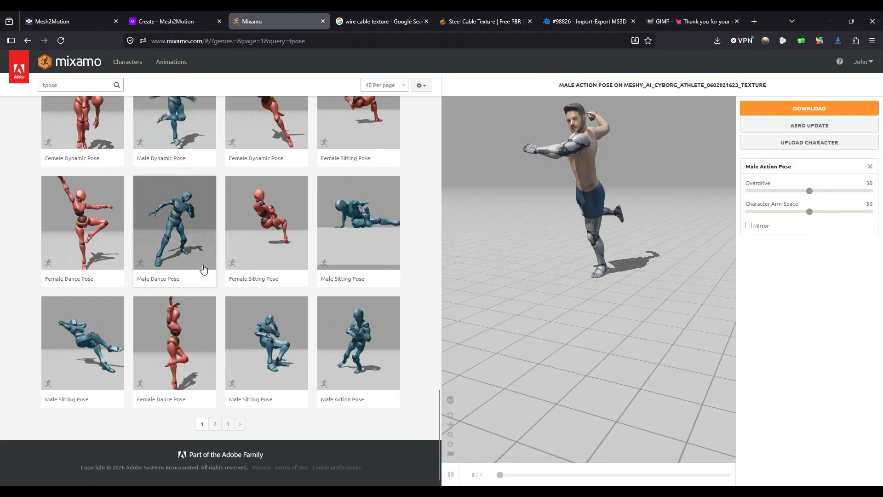
# Look through the second page of tpose results for a suitable pose
pyautogui.click(214, 428)
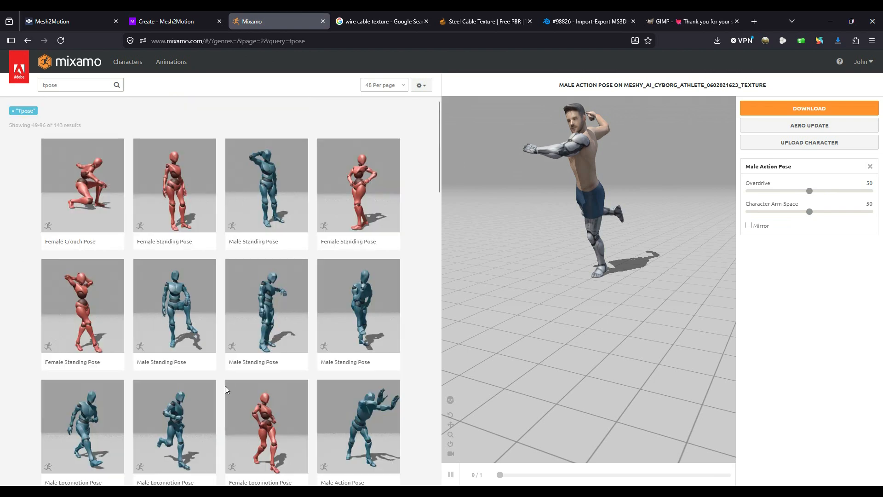
pyautogui.click(68, 81)
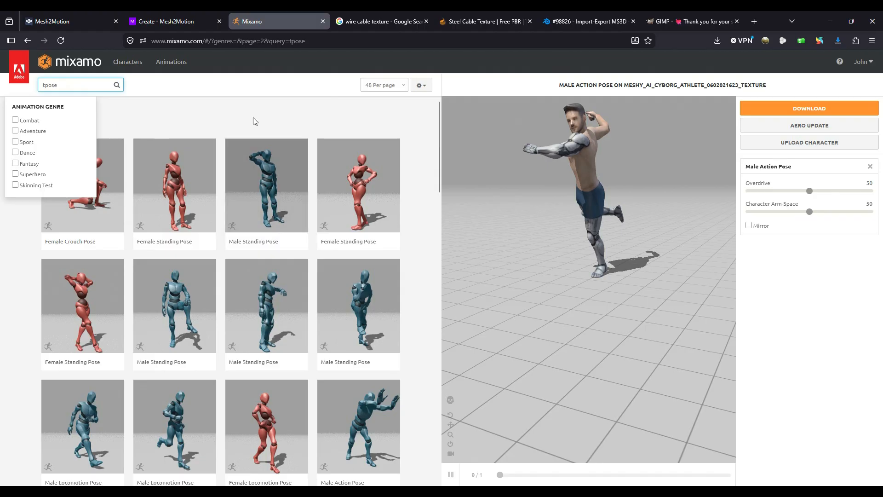
pyautogui.scroll(-2, 332, 247)
pyautogui.scroll(-6, 331, 247)
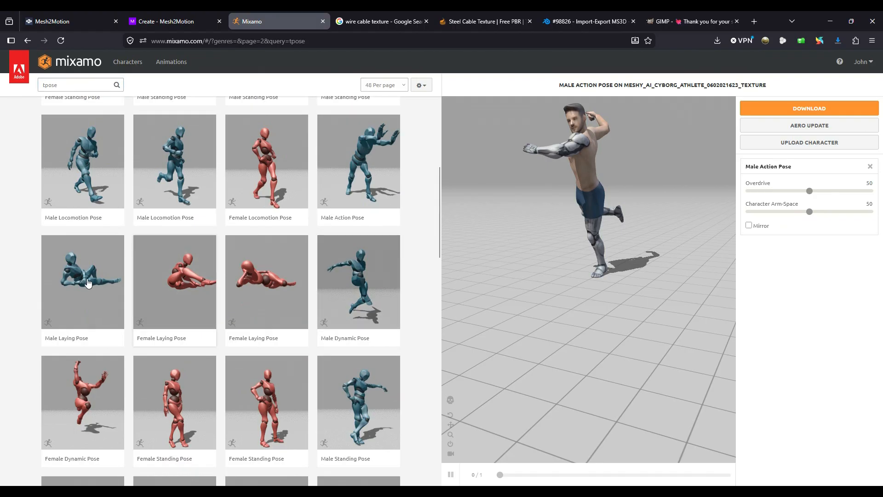
pyautogui.scroll(-5, 108, 285)
pyautogui.scroll(-5, 119, 296)
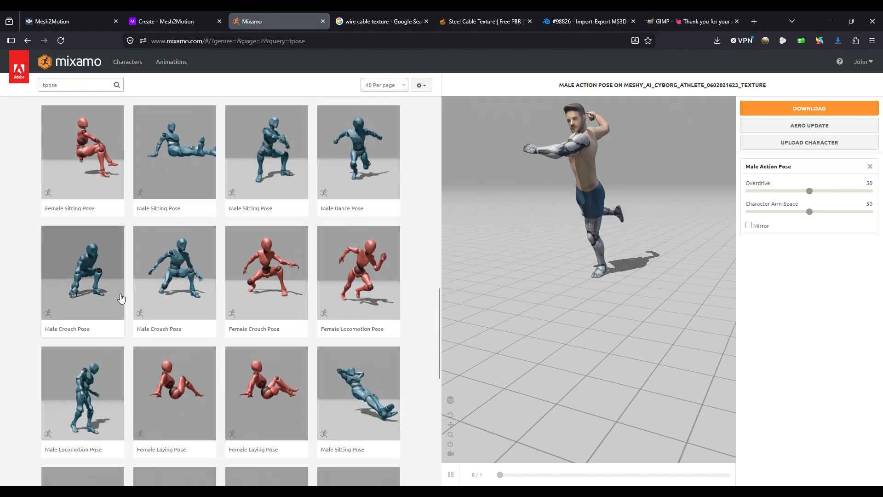
pyautogui.scroll(5, 118, 296)
# Enter WALKING as the animation search term and try Shoved Reaction With Spin on the character
pyautogui.click(78, 84)
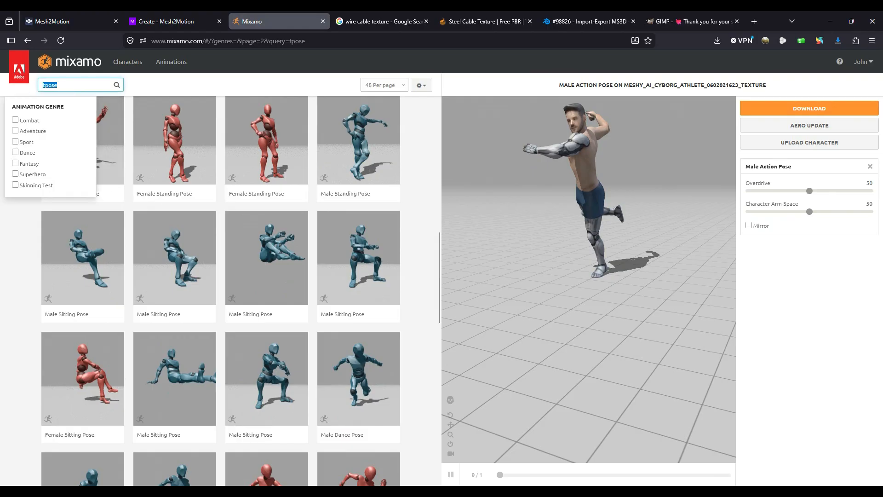
pyautogui.press('BackSpace')
pyautogui.write('WALKING')
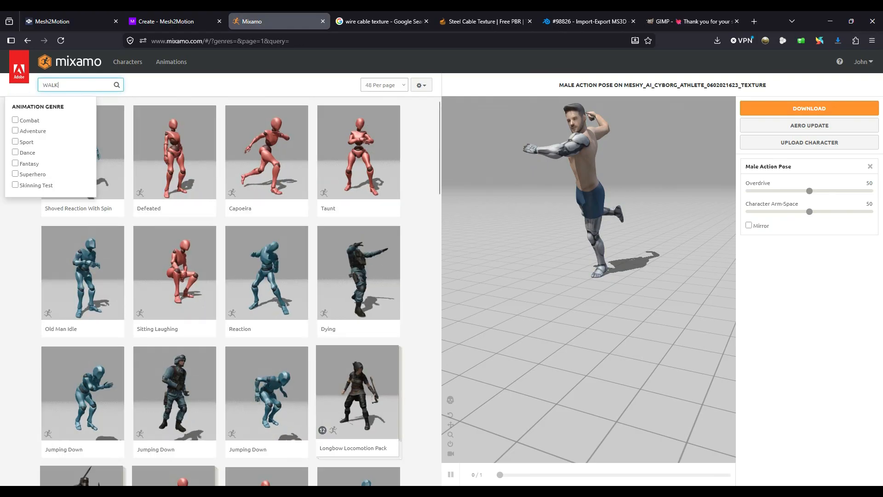
pyautogui.click(194, 91)
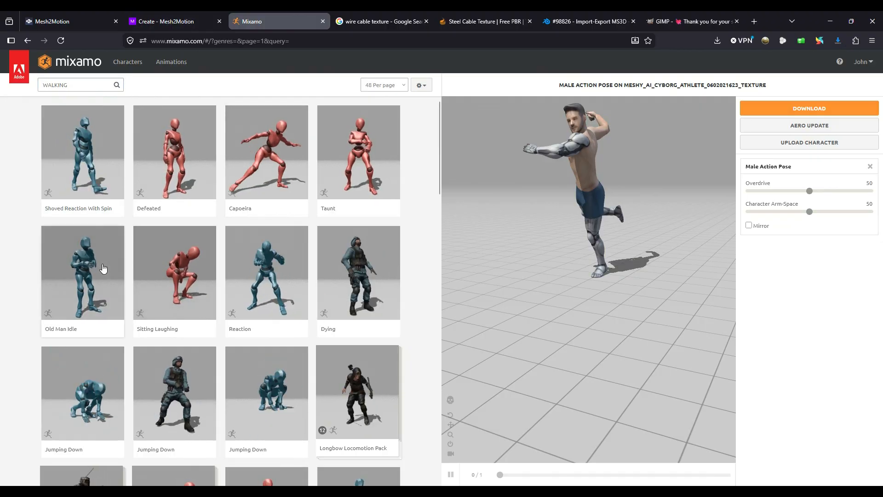
pyautogui.click(92, 161)
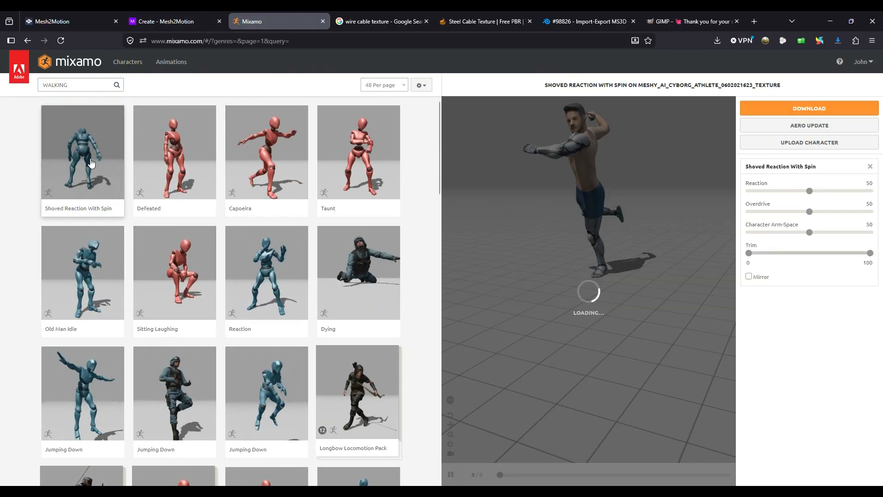
pyautogui.scroll(-2, 224, 258)
pyautogui.scroll(-2, 224, 258)
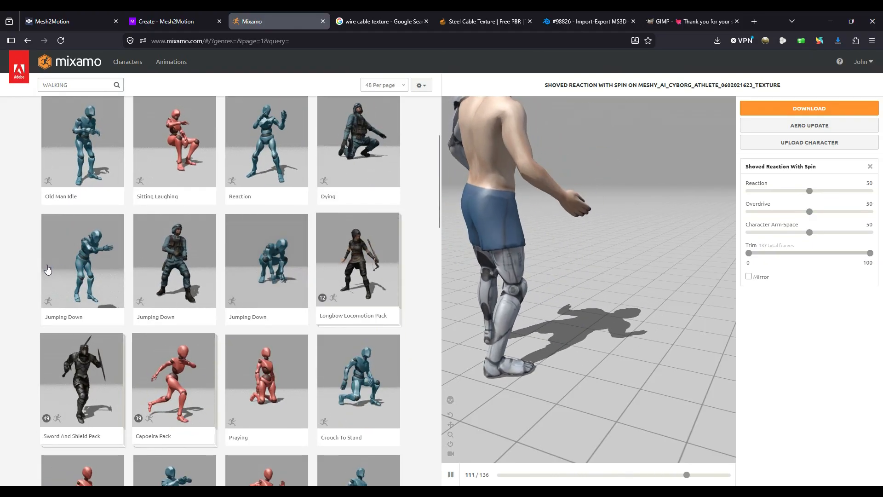
pyautogui.scroll(-5, 116, 272)
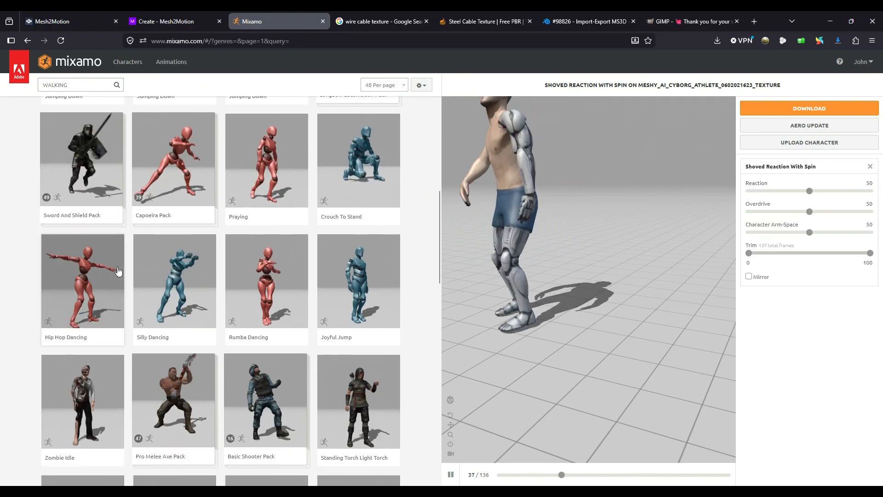
# Search the animations for WALKING and apply the Walking animation to the character
pyautogui.doubleClick(76, 84)
pyautogui.write('WALKING')
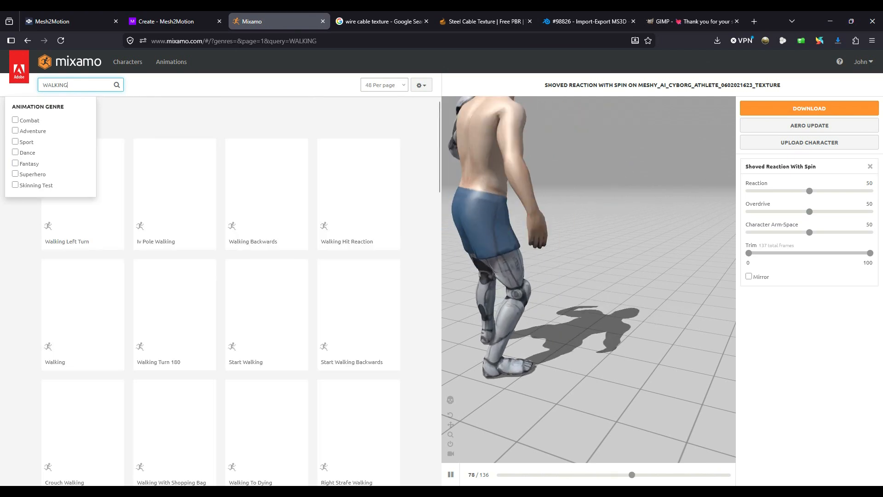
pyautogui.click(185, 86)
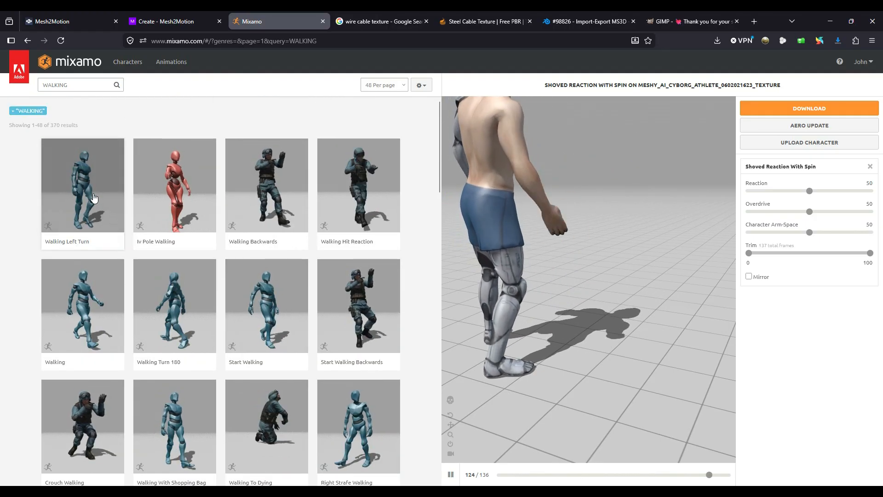
pyautogui.click(86, 317)
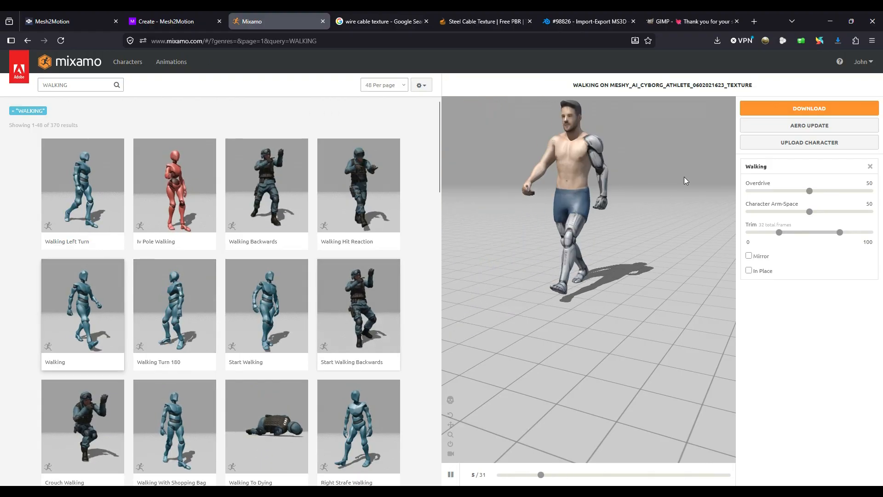
# Make the Walking animation play in place and download it as FBX Binary with skin at 30 frames per second
pyautogui.click(749, 271)
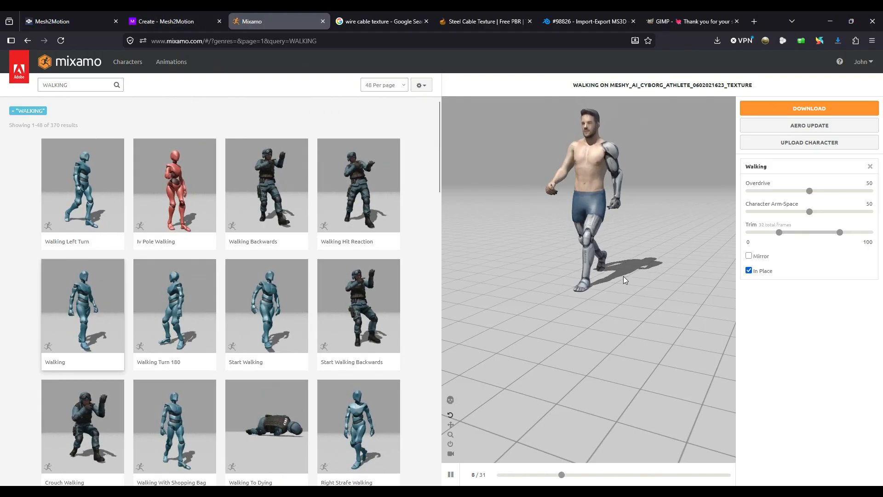
pyautogui.click(829, 108)
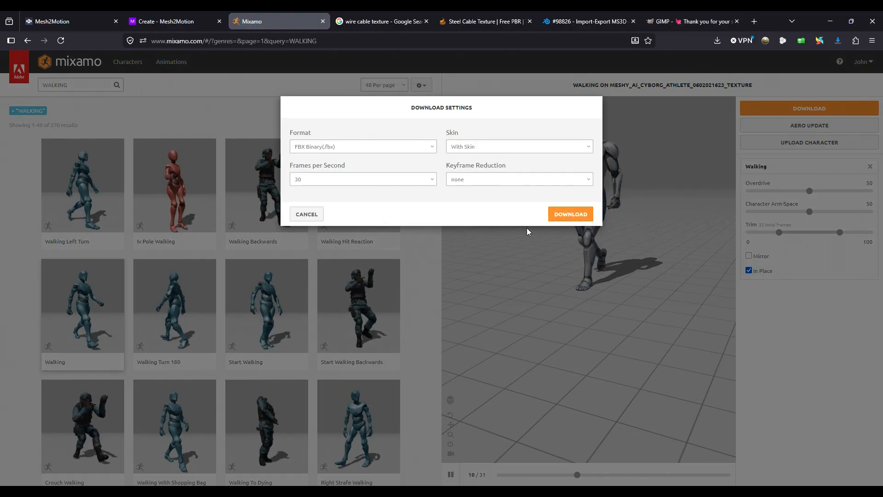
pyautogui.click(553, 215)
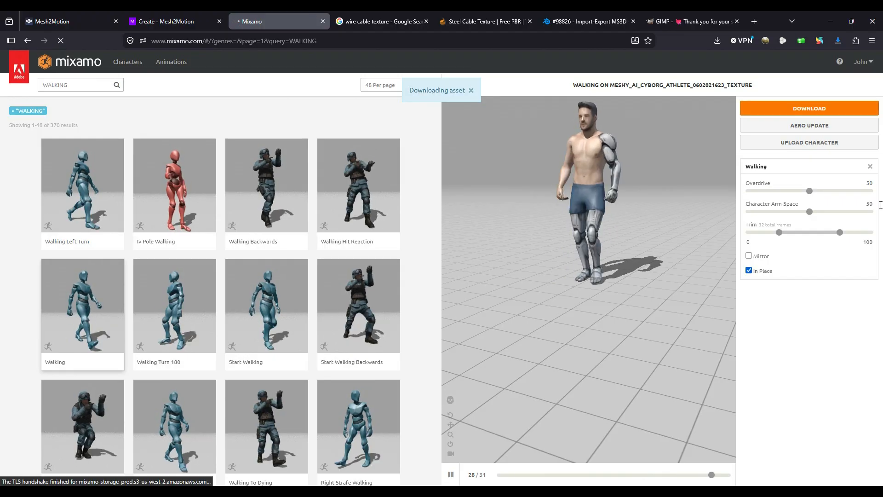
# Clear the walking search and search the animations for IDLE
pyautogui.moveTo(82, 84); pyautogui.dragTo(29, 84)
pyautogui.press('BackSpace')
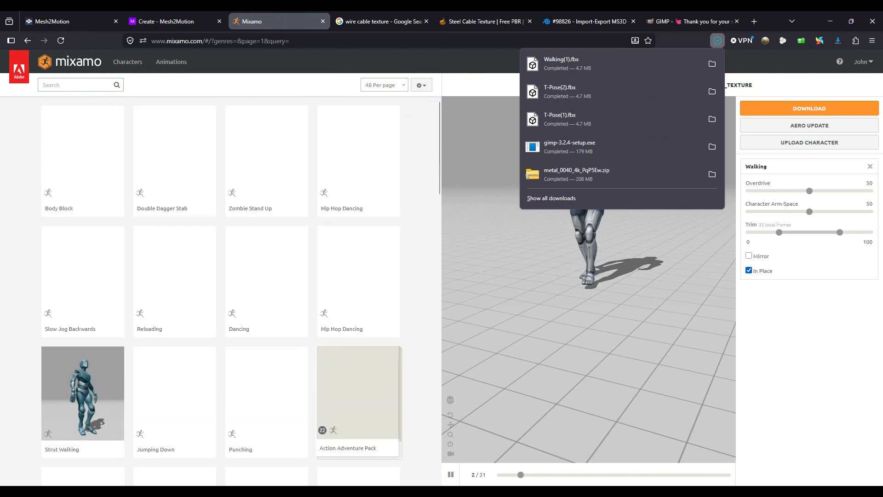
pyautogui.click(82, 85)
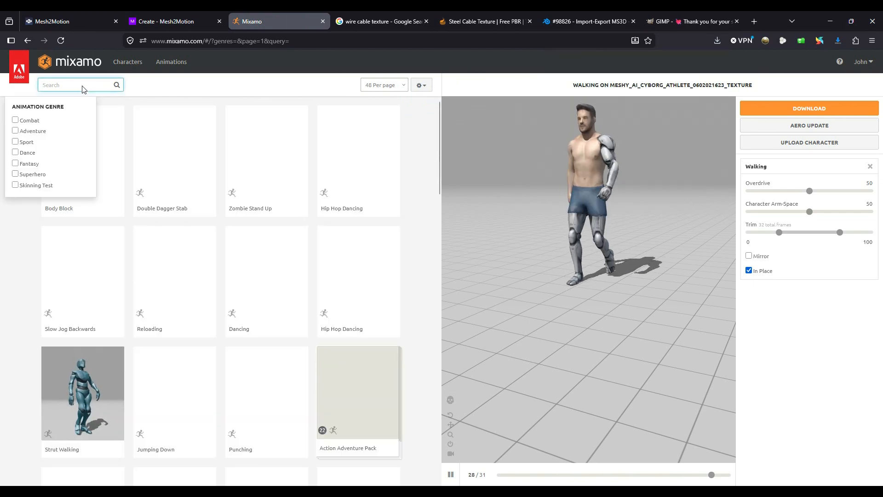
pyautogui.write('IDLE')
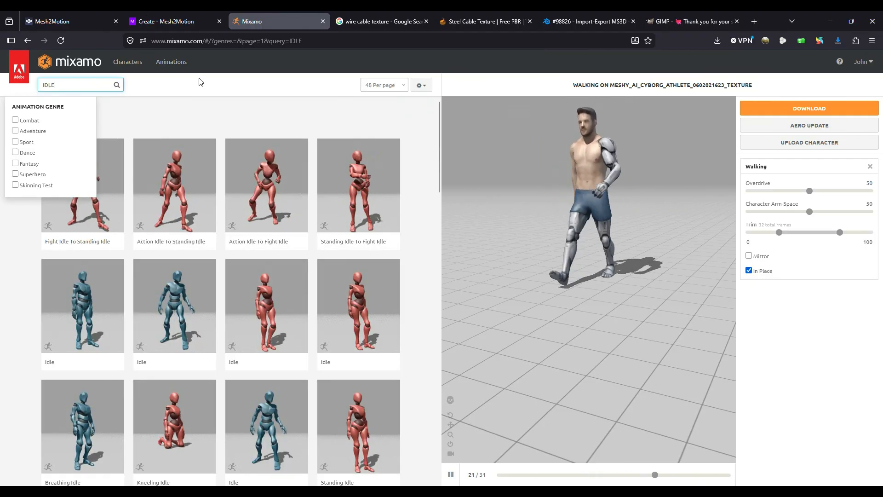
# Try two of the Idle animations and Rifle Idle on the character
pyautogui.click(192, 298)
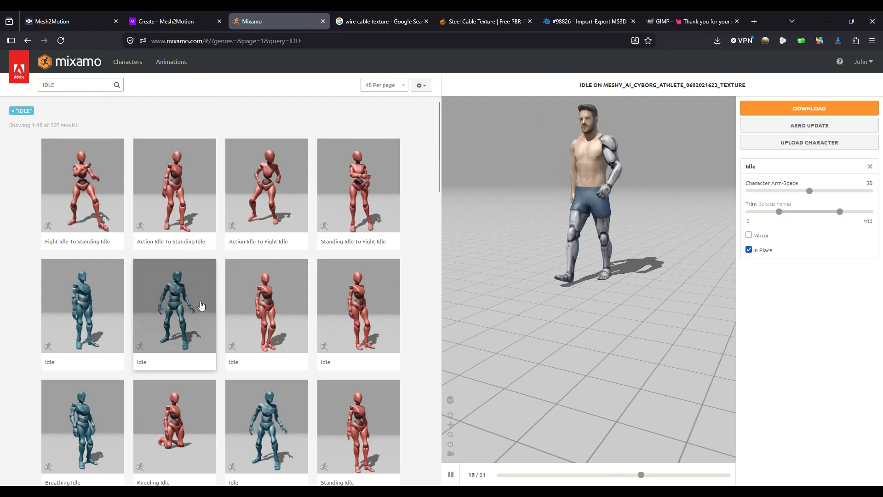
pyautogui.scroll(-3, 193, 292)
pyautogui.click(275, 255)
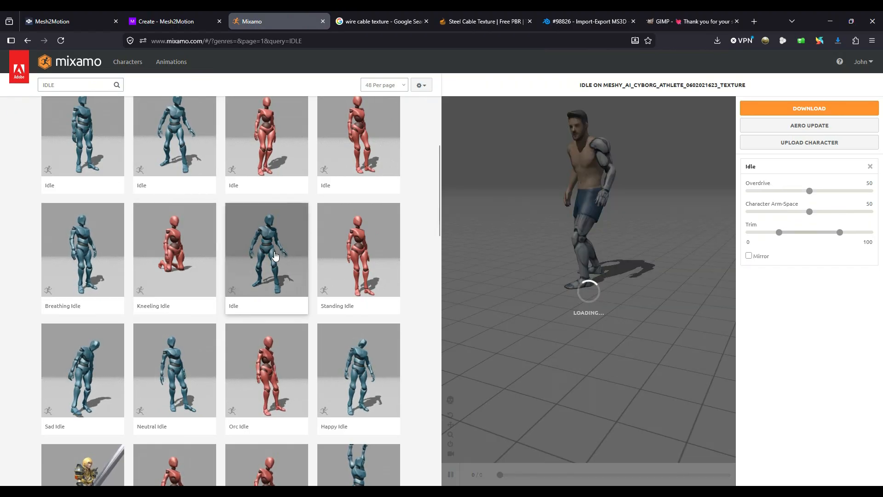
pyautogui.scroll(-4, 275, 256)
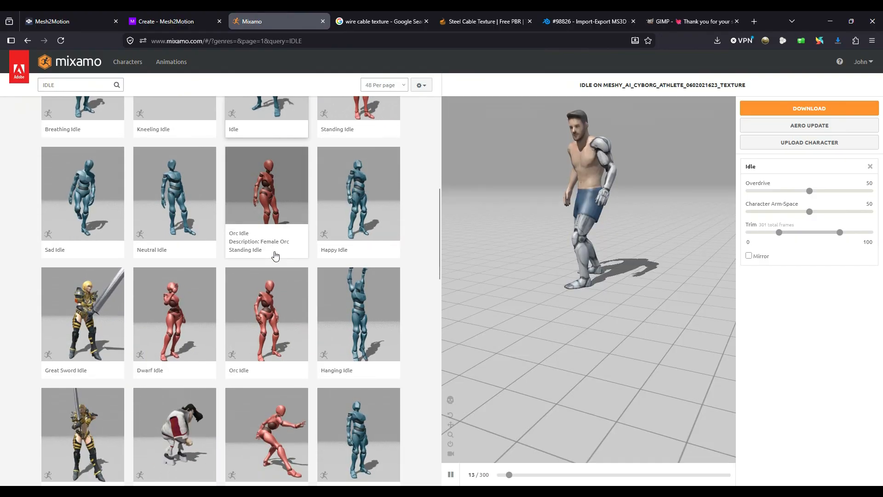
pyautogui.scroll(-5, 275, 255)
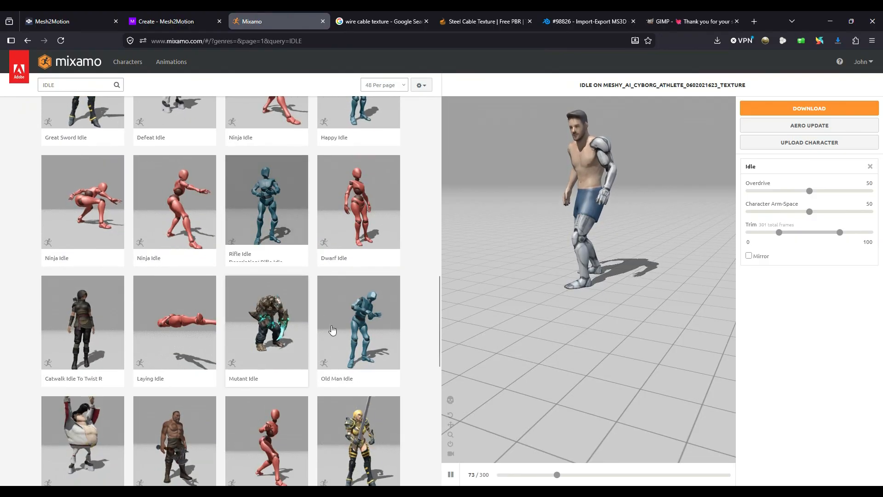
pyautogui.click(269, 213)
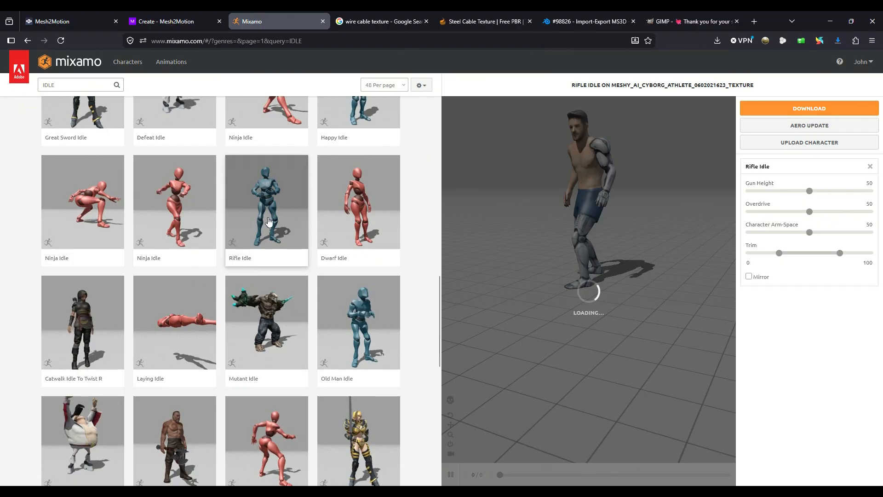
# Apply Unarmed Idle 01 to the character and download it as FBX Binary with skin at 30 frames per second
pyautogui.scroll(-5, 340, 299)
pyautogui.click(356, 329)
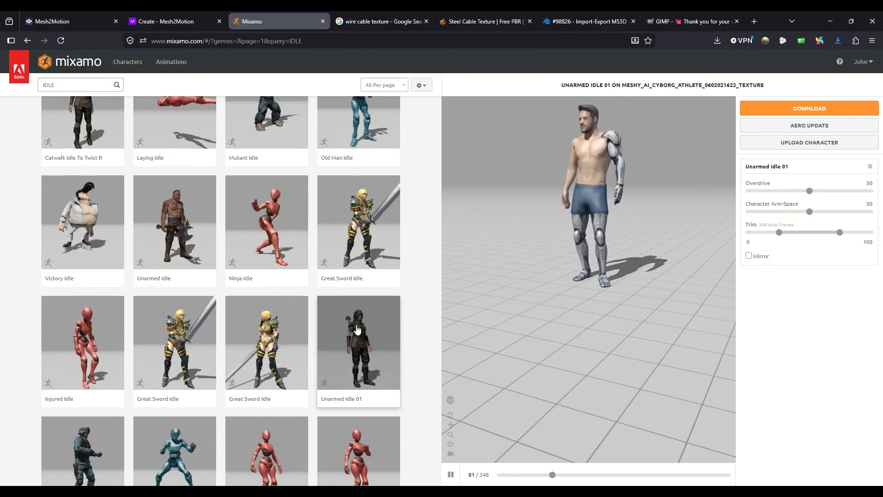
pyautogui.scroll(-2, 357, 330)
pyautogui.scroll(-4, 357, 330)
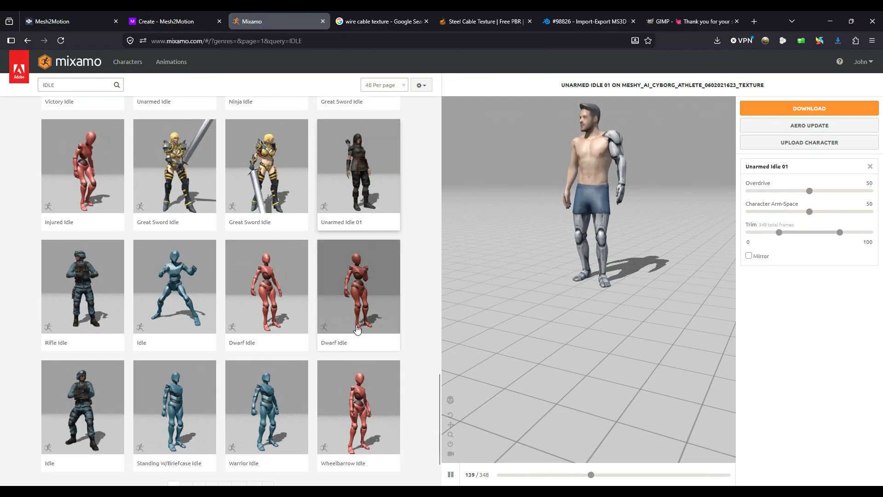
pyautogui.scroll(6, 356, 324)
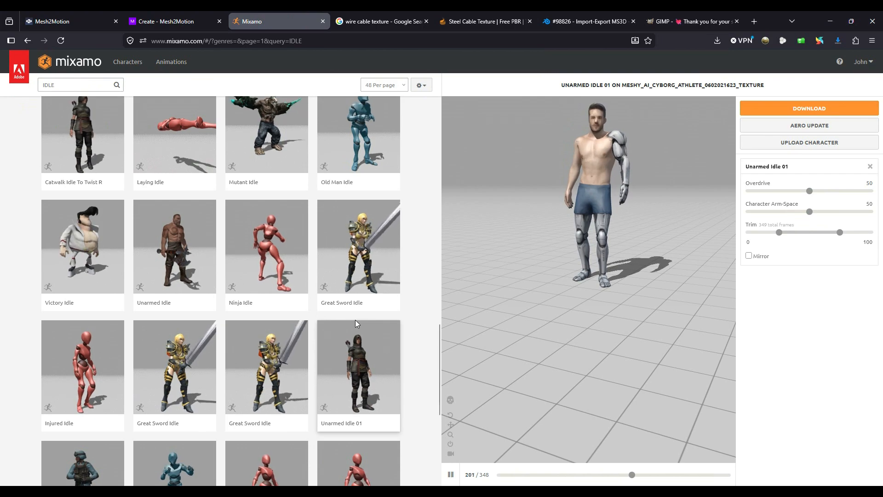
pyautogui.click(804, 110)
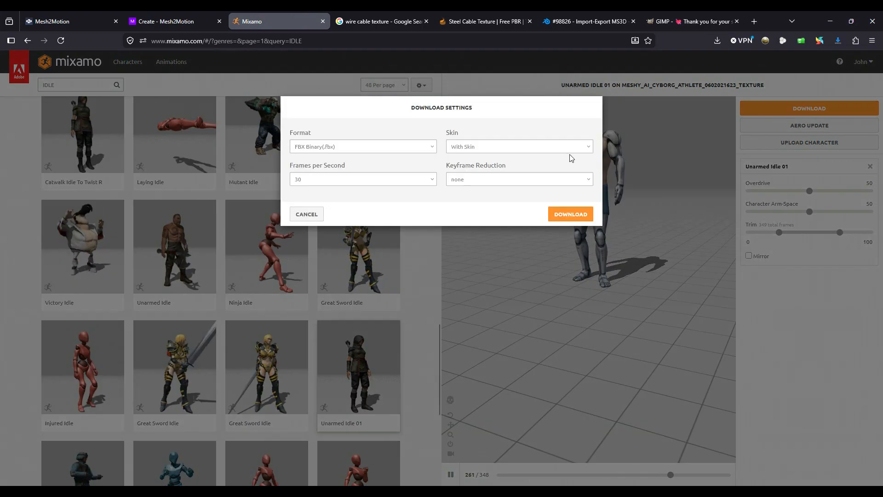
pyautogui.click(573, 212)
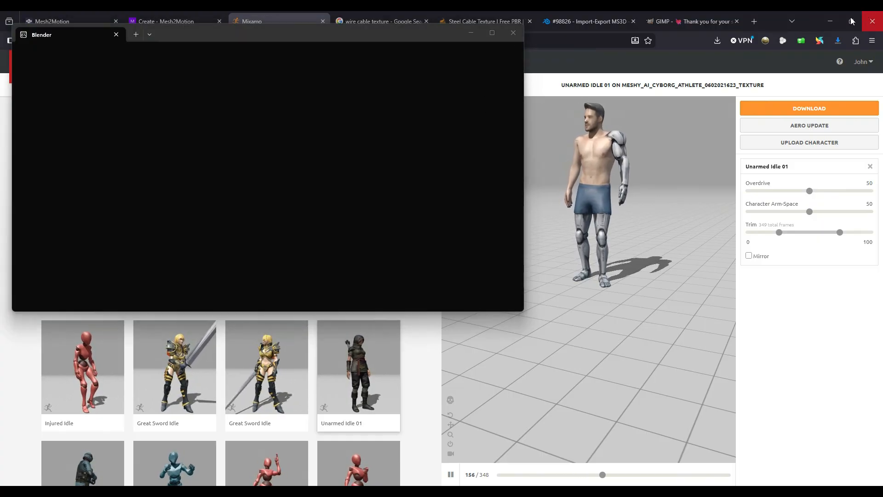
# Switch from the browser to Blender 2.60 and dismiss its splash screen
pyautogui.click(831, 21)
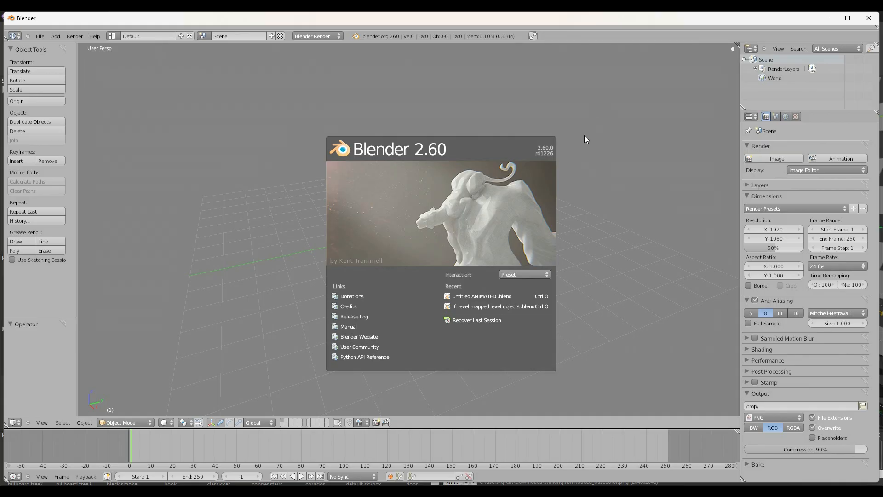
pyautogui.click(611, 82)
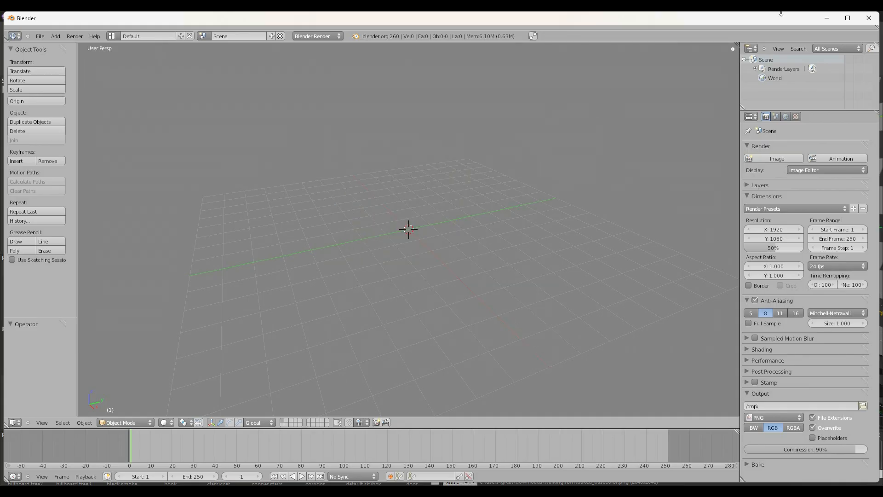
# Close Blender 2.60 and start a new Blender 3.5 session
pyautogui.click(869, 19)
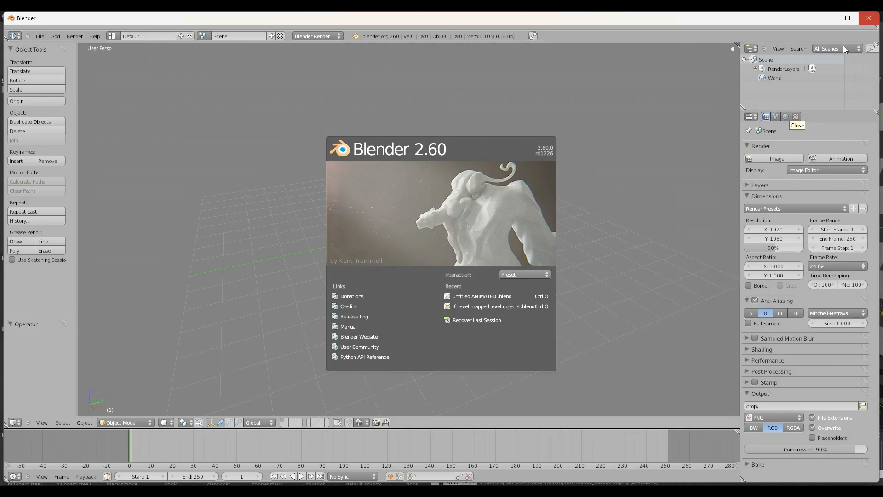
pyautogui.click(719, 78)
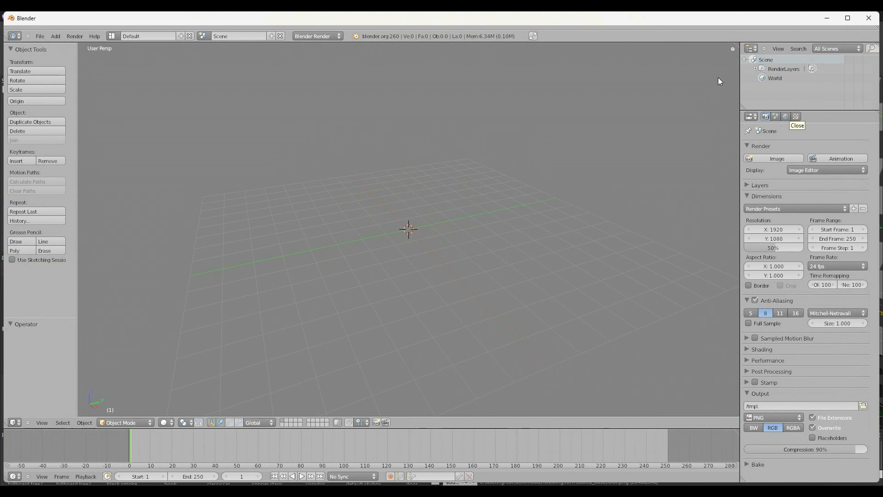
pyautogui.click(865, 19)
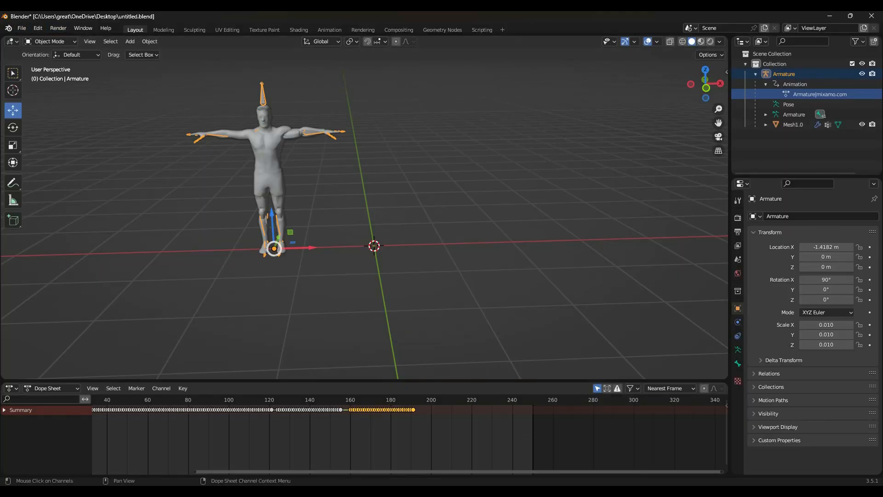
pyautogui.press('super')
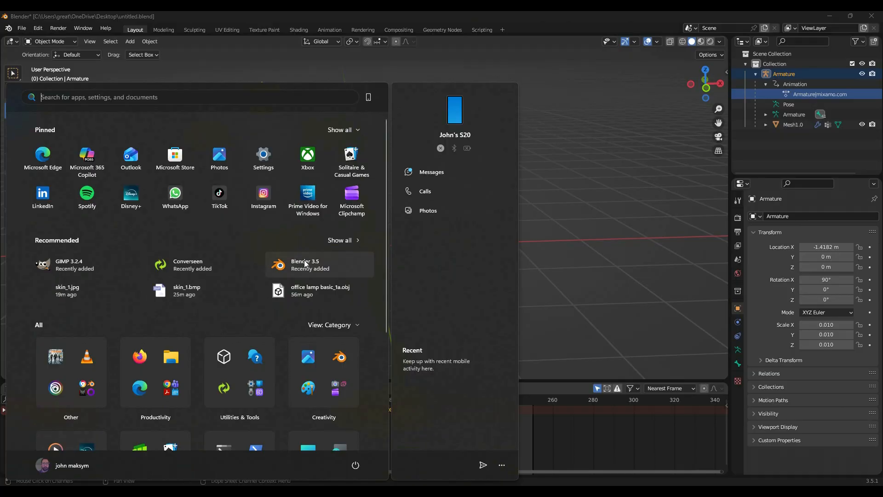
pyautogui.click(584, 151)
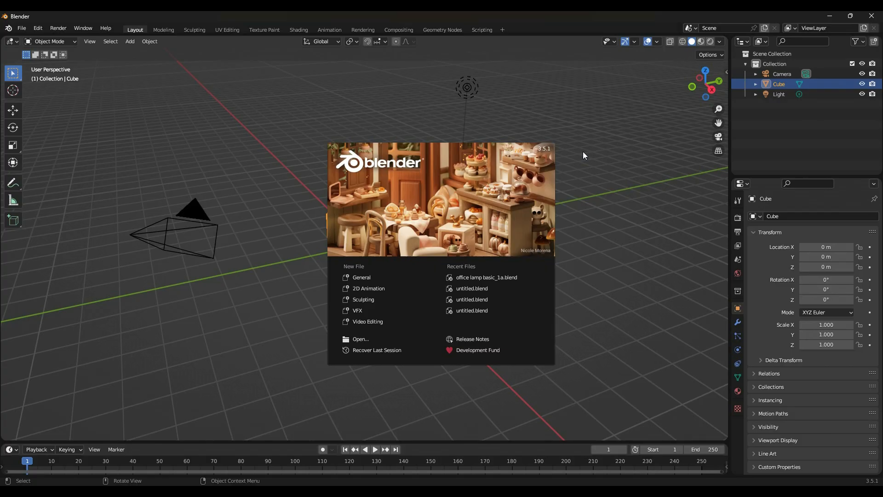
# Dismiss the splash screen and delete the default camera, cube and light
pyautogui.click(602, 144)
pyautogui.press('a')
pyautogui.press('Delete')
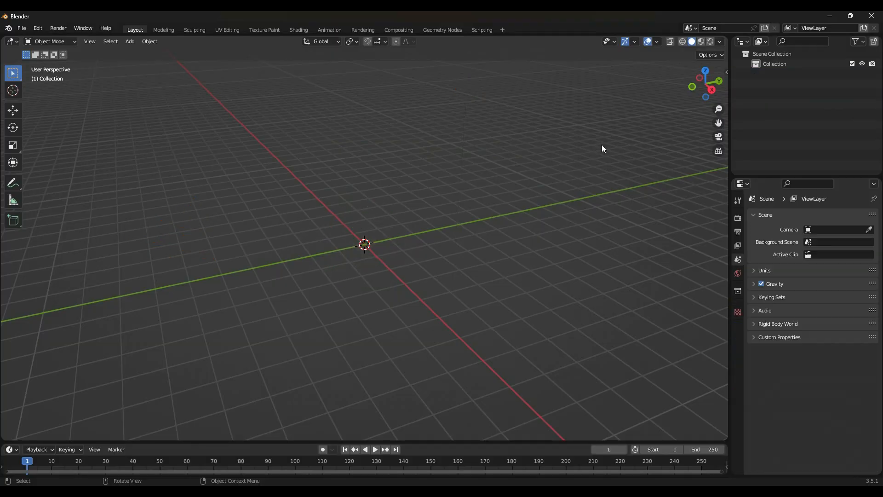
# Import T-Pose.fbx from the Downloads folder as FBX
pyautogui.click(21, 28)
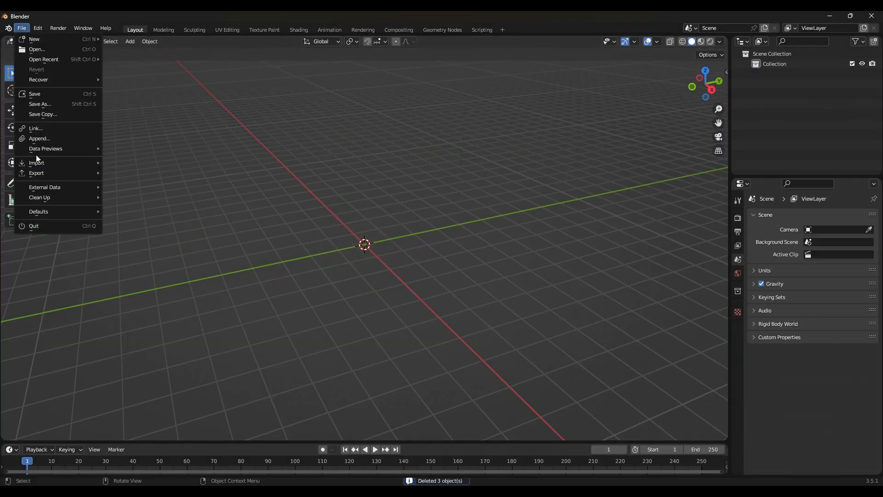
pyautogui.moveTo(45, 169)
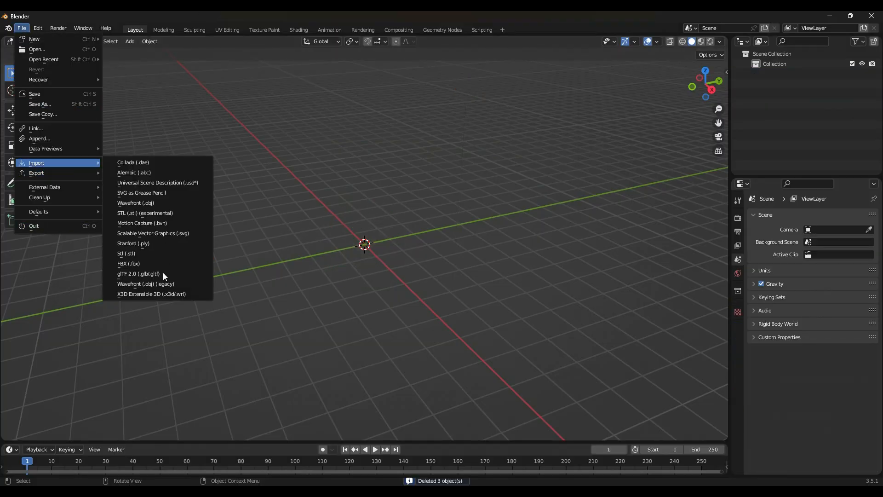
pyautogui.click(137, 264)
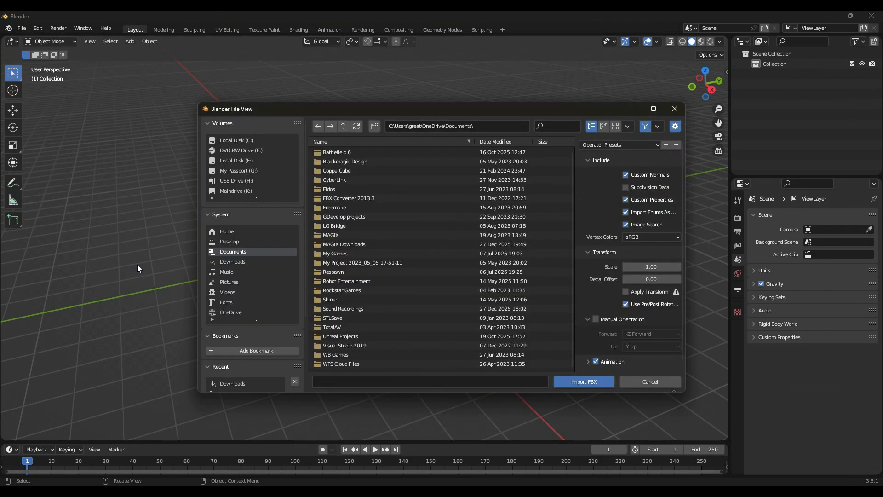
pyautogui.click(234, 261)
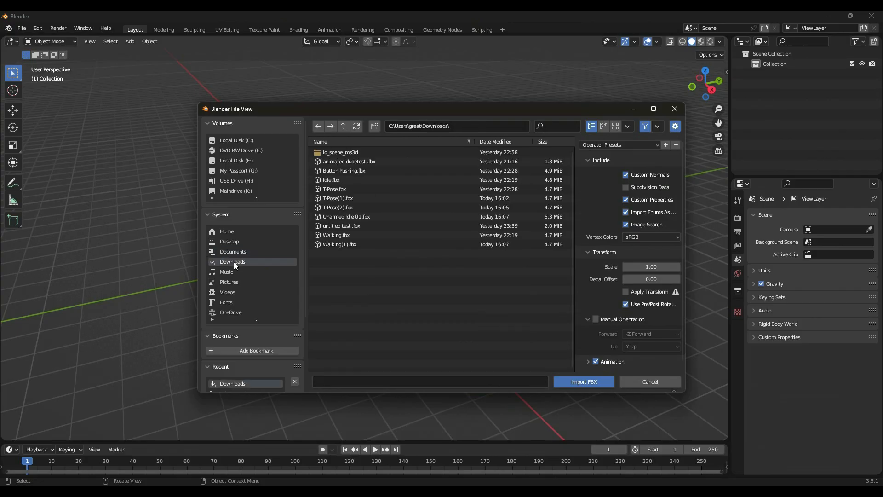
pyautogui.click(343, 187)
pyautogui.click(569, 381)
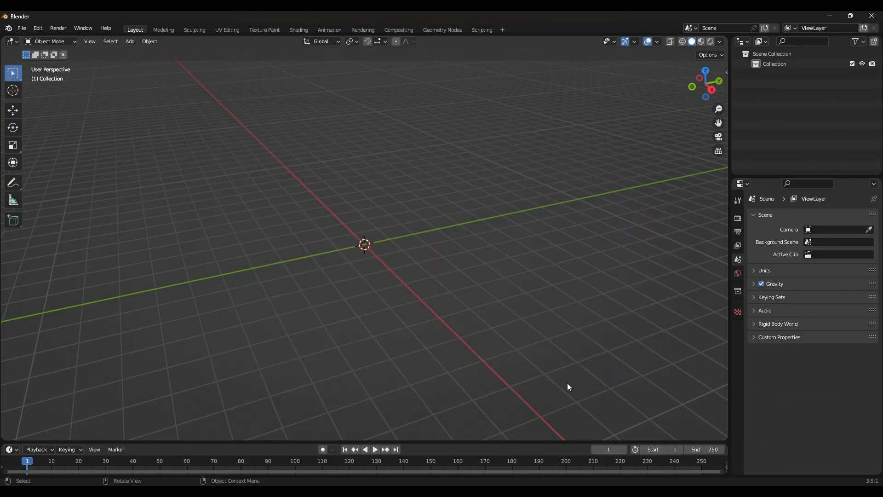
pyautogui.moveTo(389, 269); pyautogui.dragTo(480, 250, button='middle')
pyautogui.scroll(5, 389, 257)
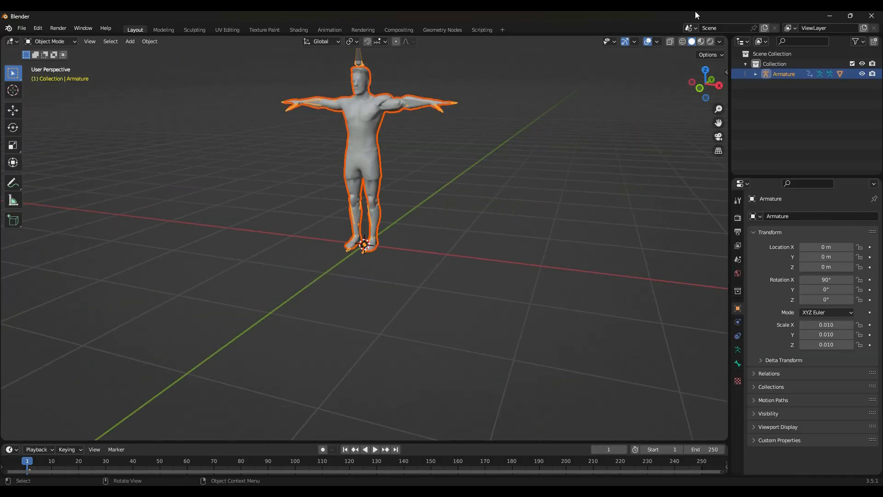
# Show the T-pose character with its textures in rendered viewport shading
pyautogui.click(709, 43)
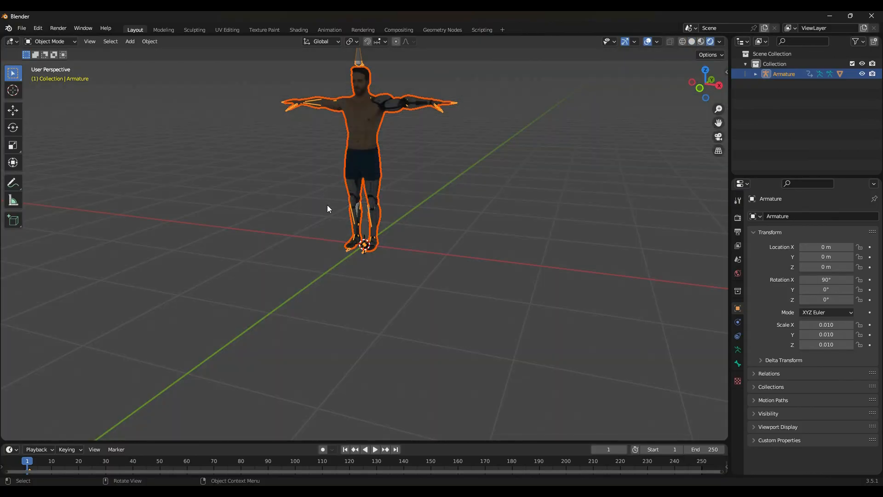
pyautogui.scroll(3, 460, 226)
pyautogui.moveTo(458, 165); pyautogui.dragTo(460, 202, button='middle')
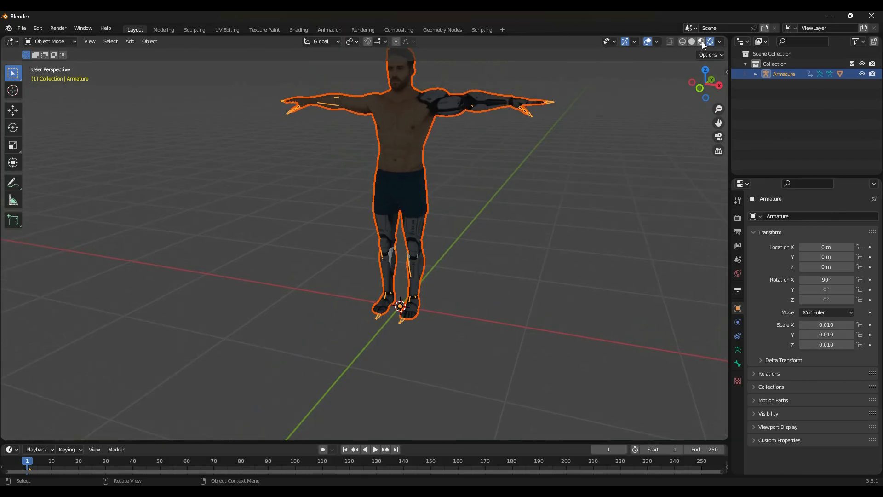
# Try the rendered viewport lighting with the Scene Lights and Scene World options toggled
pyautogui.click(720, 42)
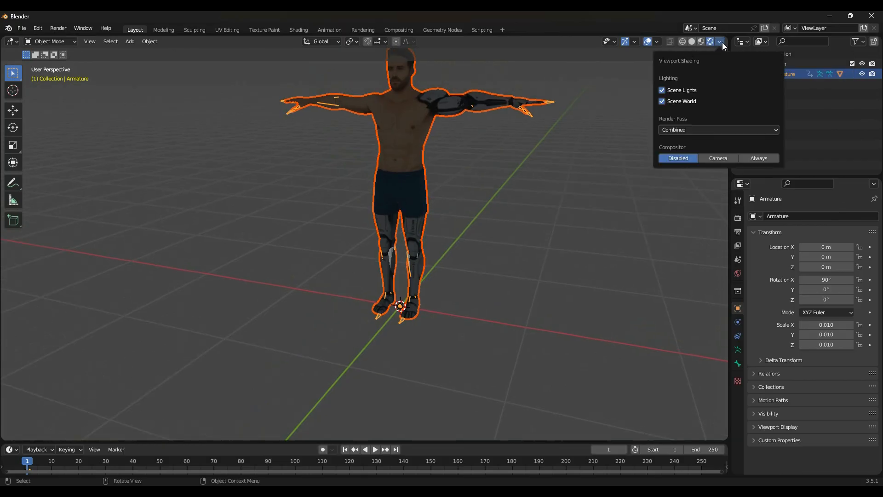
pyautogui.click(678, 90)
pyautogui.click(672, 101)
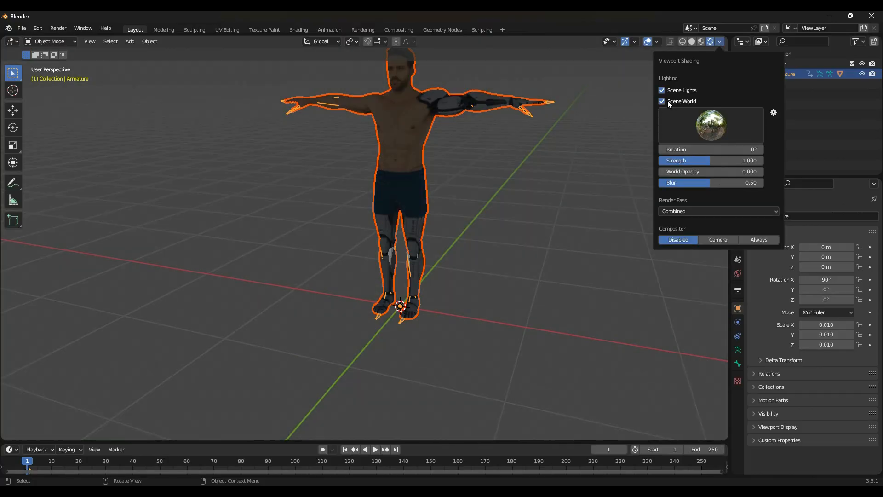
pyautogui.click(667, 101)
pyautogui.click(667, 101)
pyautogui.click(667, 100)
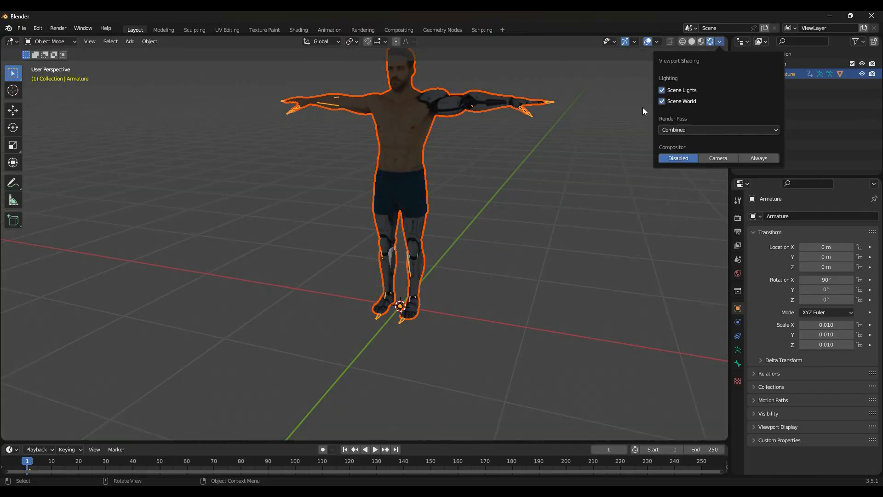
# Deselect the character, enlarge the timeline area and set the current frame to 0
pyautogui.click(561, 191)
pyautogui.scroll(-5, 377, 207)
pyautogui.moveTo(110, 440); pyautogui.dragTo(129, 362)
pyautogui.moveTo(26, 384)
pyautogui.mouseDown()
pyautogui.moveTo(49, 382)
pyautogui.moveTo(24, 385)
pyautogui.mouseUp()
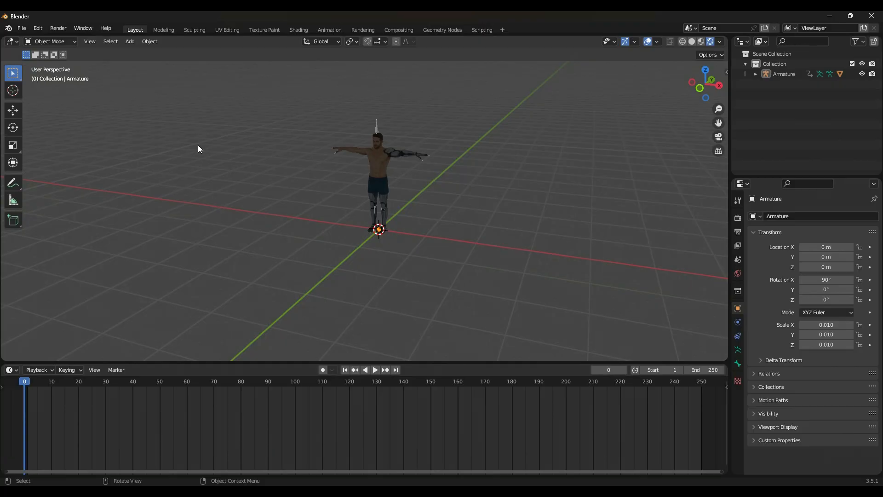
# Import the walking animation Walking(1).fbx from the Downloads folder
pyautogui.click(22, 29)
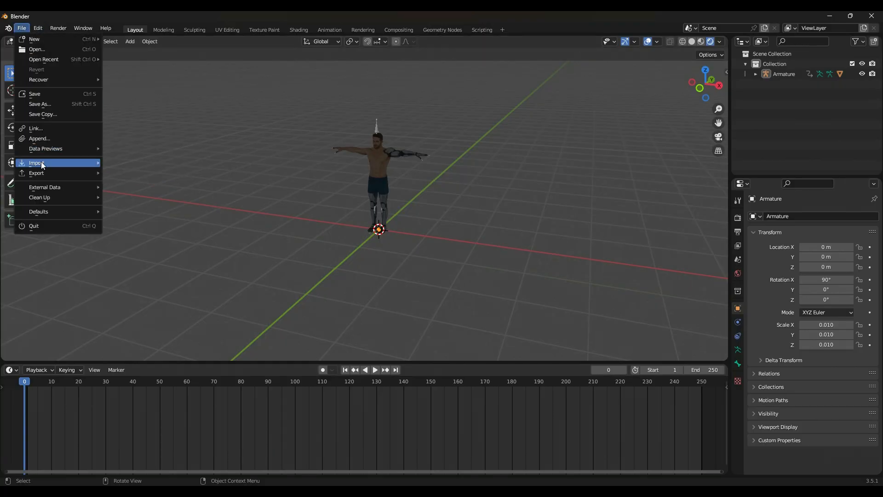
pyautogui.moveTo(69, 163)
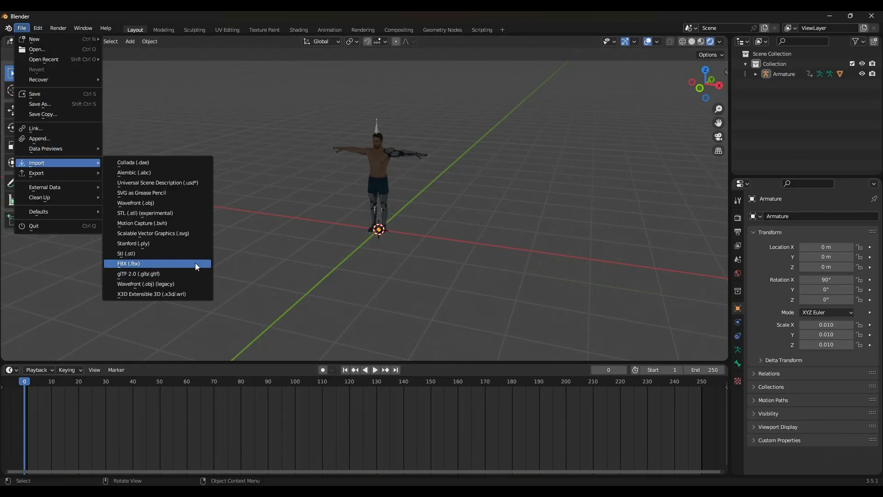
pyautogui.click(132, 266)
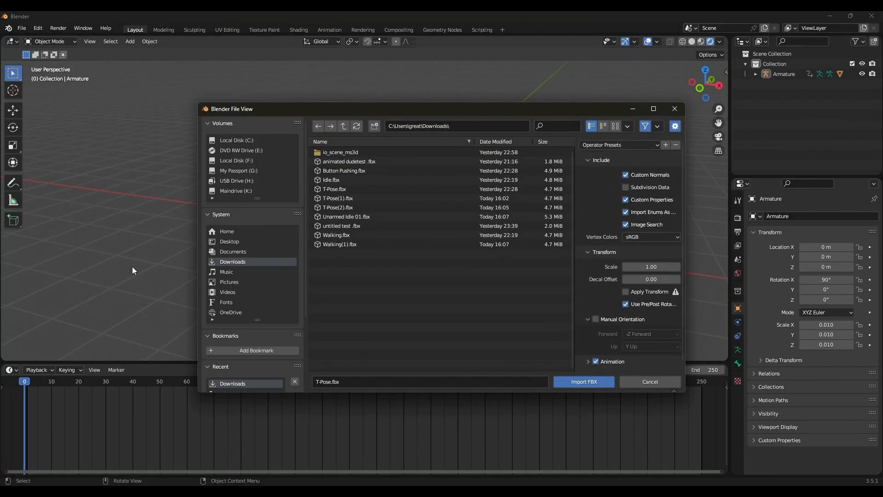
pyautogui.click(343, 179)
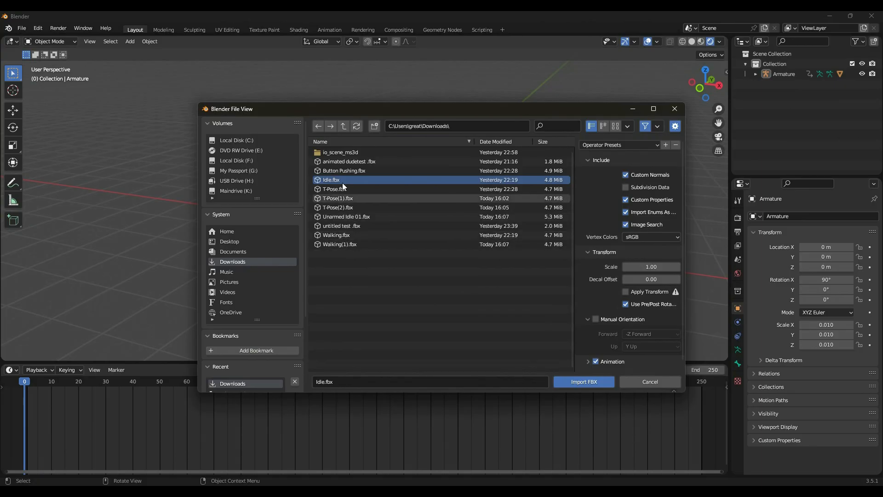
pyautogui.click(335, 162)
pyautogui.click(350, 170)
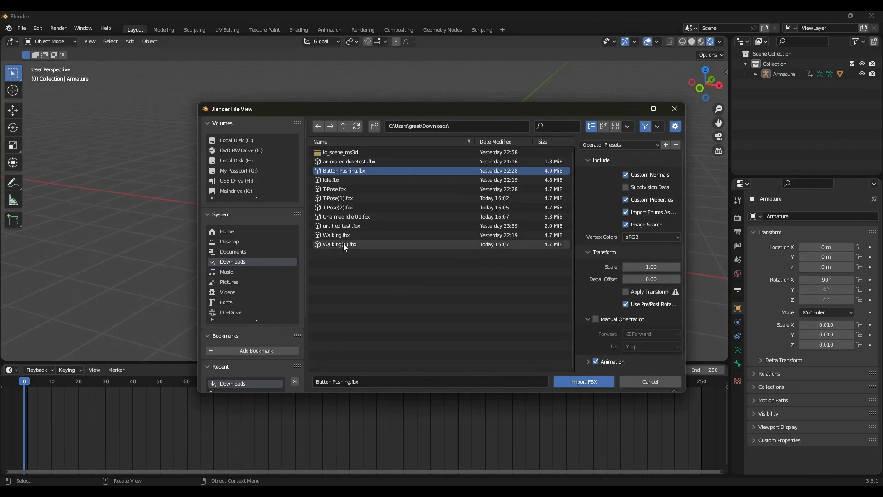
pyautogui.click(356, 217)
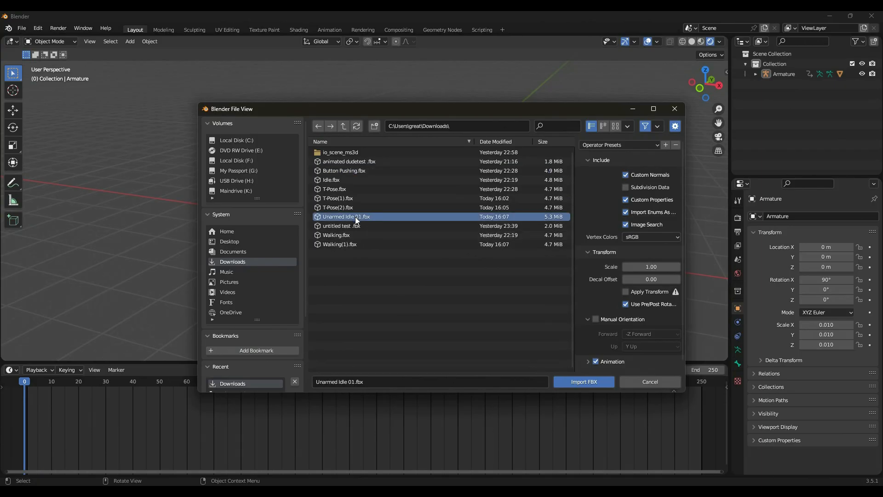
pyautogui.click(341, 237)
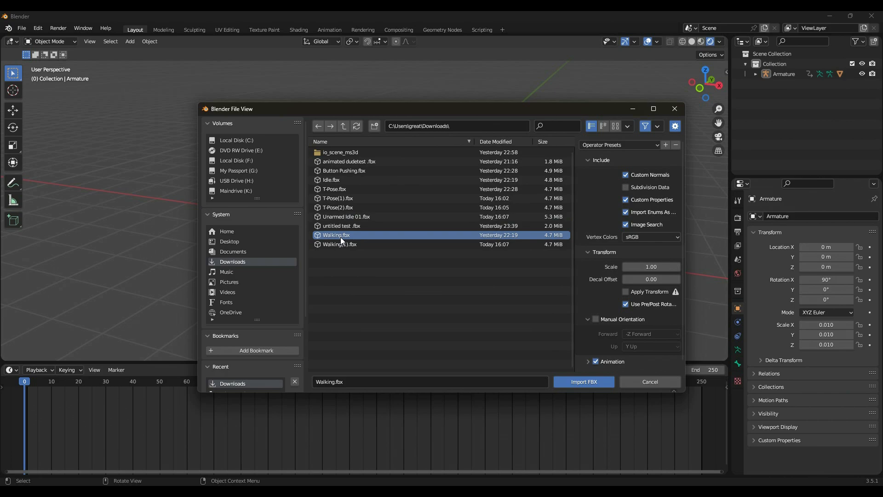
pyautogui.doubleClick(357, 245)
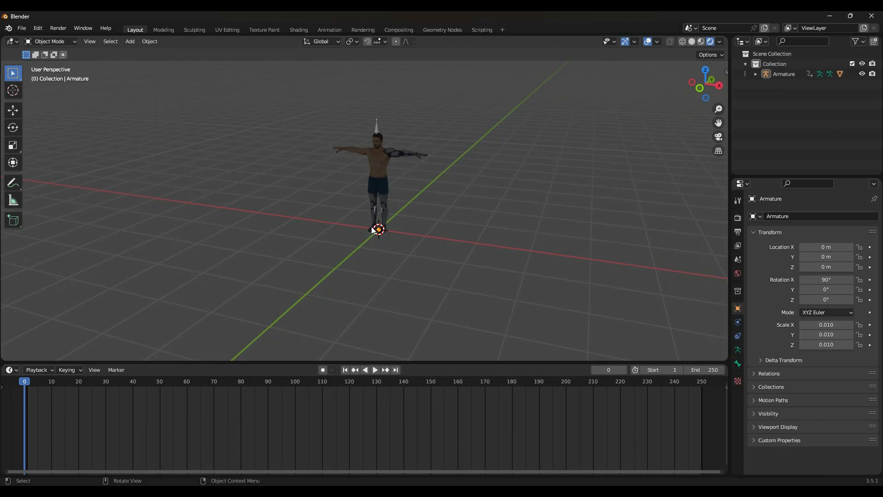
# Move the walking character's armature along the X axis to about -2.72 m, beside the T-pose character
pyautogui.click(376, 134)
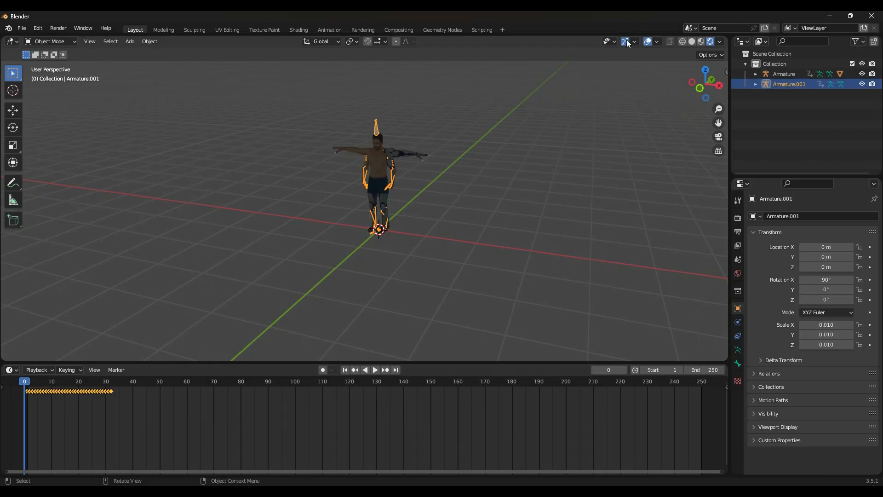
pyautogui.click(13, 110)
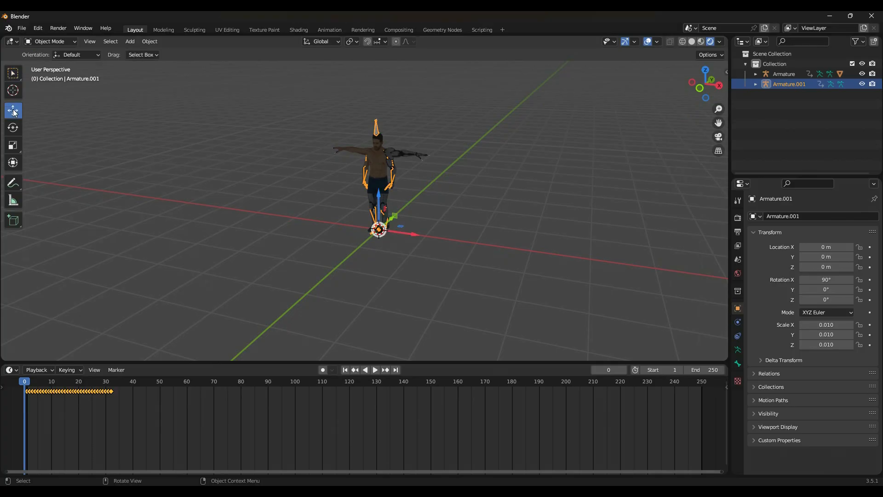
pyautogui.moveTo(411, 237); pyautogui.dragTo(301, 221)
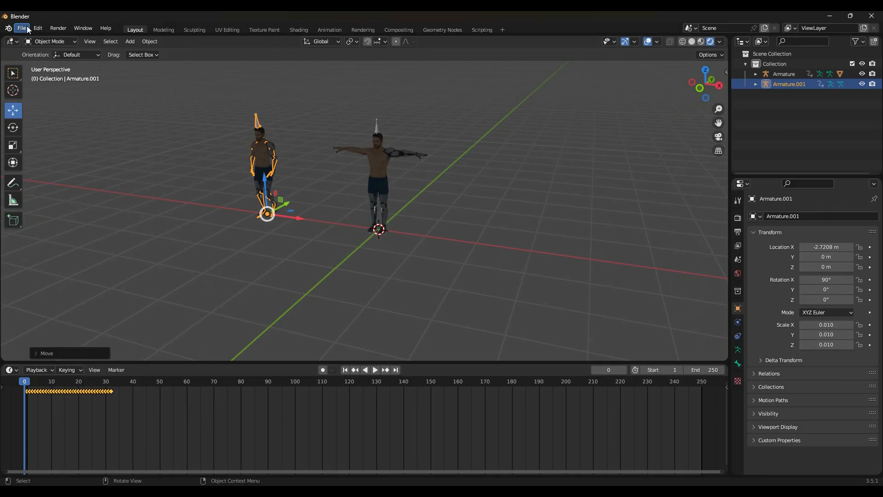
# Import Unarmed Idle 01.fbx from Downloads and move its armature along the X axis to about -5.21 m
pyautogui.click(23, 28)
pyautogui.moveTo(59, 163)
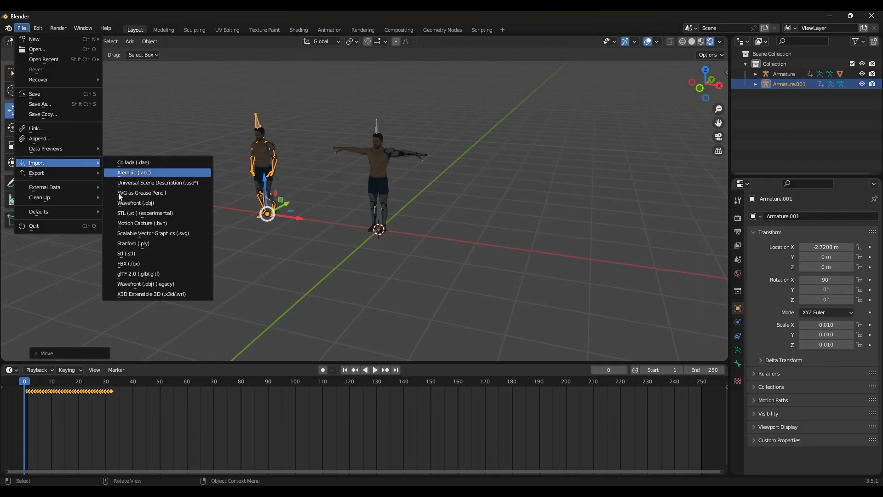
pyautogui.click(140, 264)
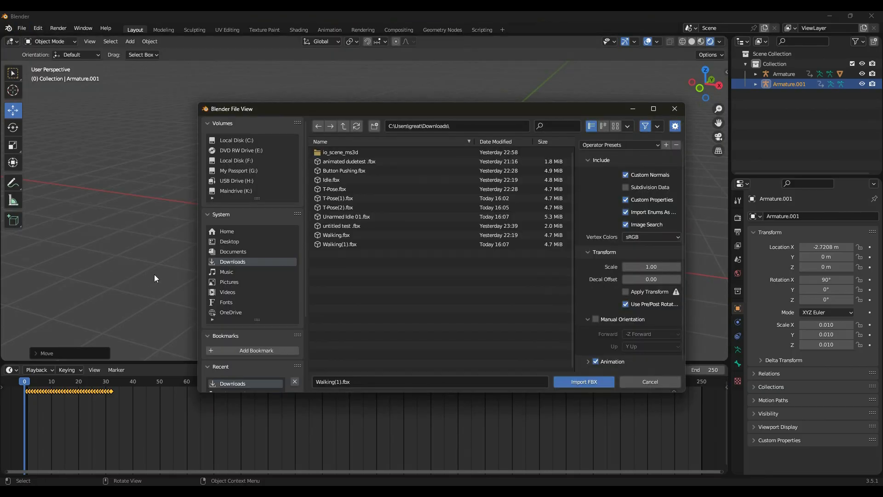
pyautogui.doubleClick(343, 216)
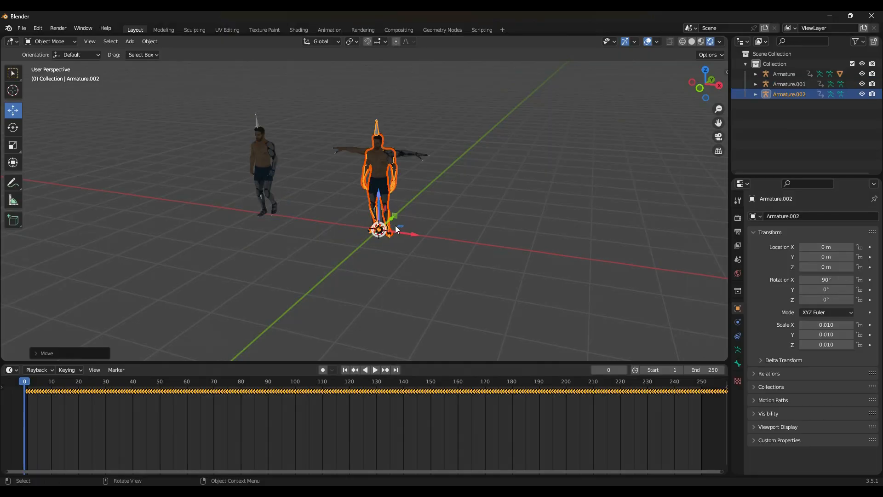
pyautogui.moveTo(412, 231); pyautogui.dragTo(211, 195)
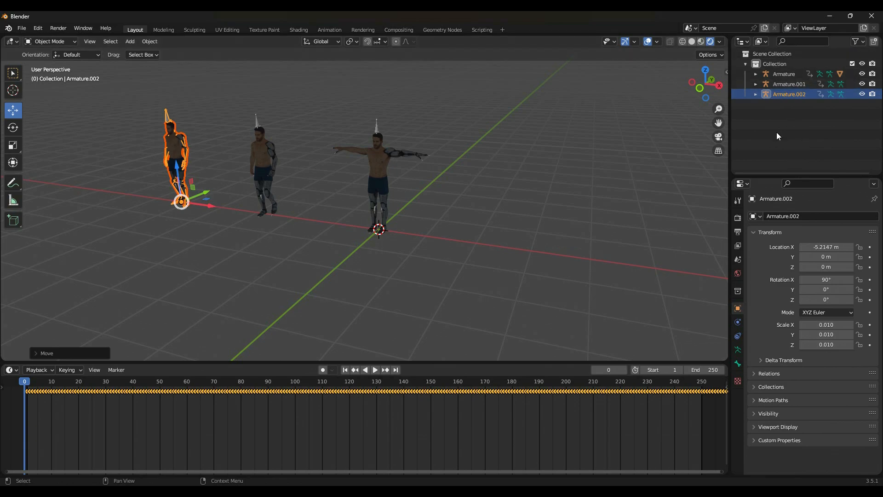
# Copy the walking armature's keyframes and paste them onto the T-pose armature starting at frame 5
pyautogui.click(377, 125)
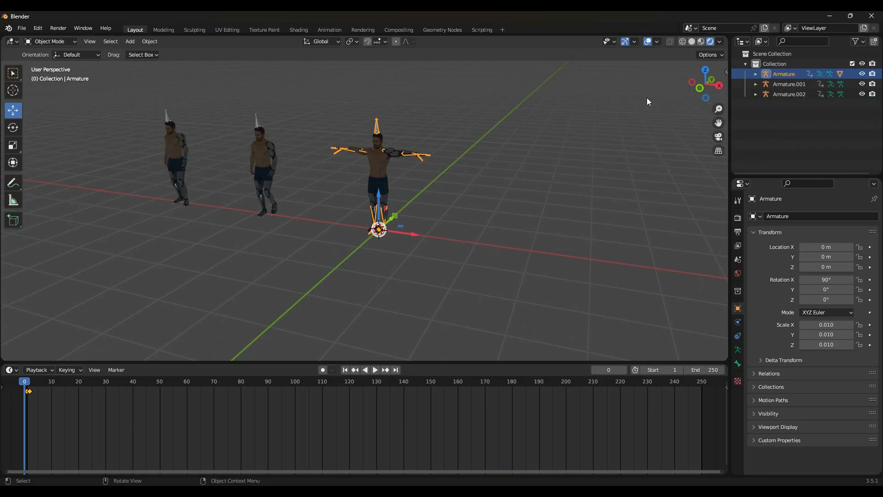
pyautogui.click(755, 74)
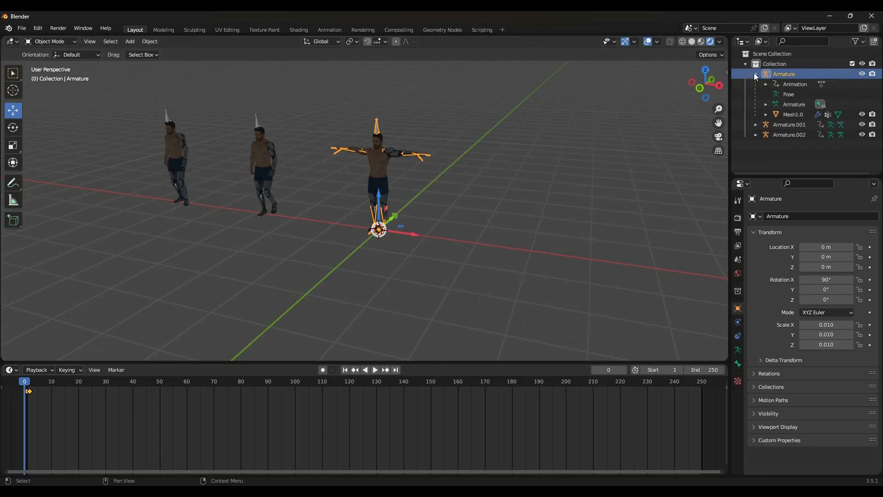
pyautogui.click(255, 122)
pyautogui.moveTo(129, 385); pyautogui.dragTo(3, 414)
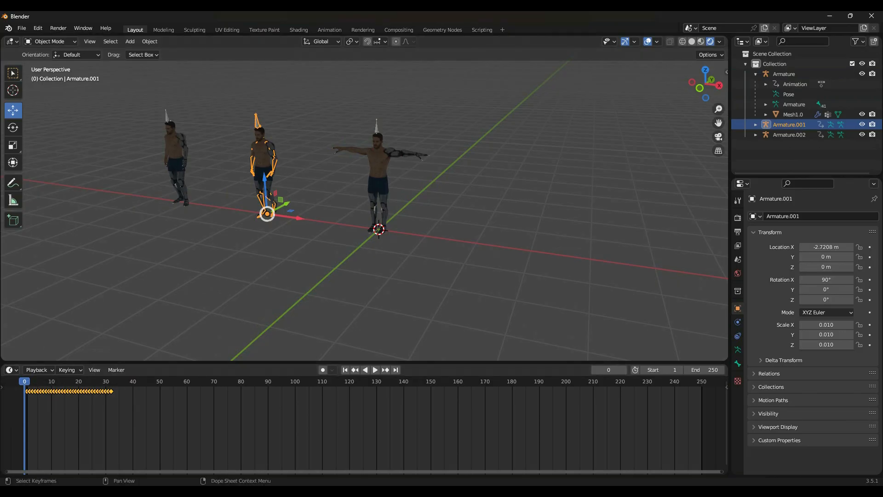
pyautogui.click(377, 129)
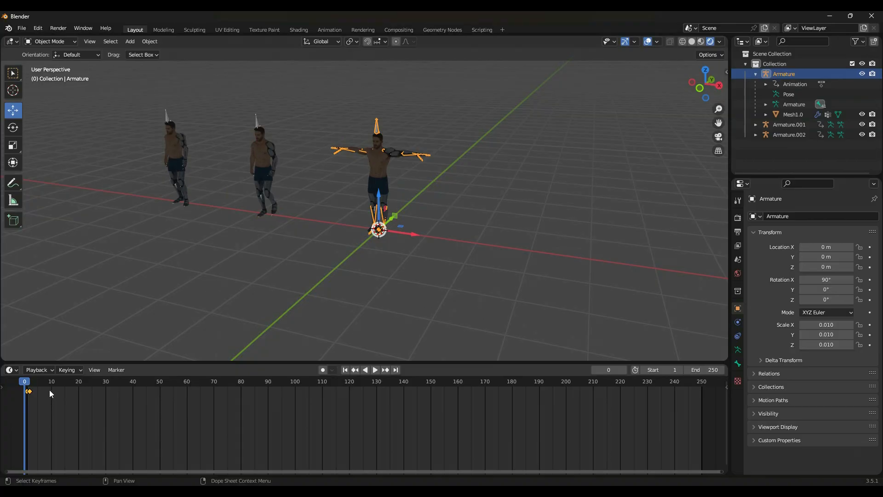
pyautogui.scroll(6, 52, 391)
pyautogui.moveTo(94, 407); pyautogui.dragTo(424, 414, button='middle')
pyautogui.scroll(4, 196, 402)
pyautogui.moveTo(161, 405); pyautogui.dragTo(310, 416, button='middle')
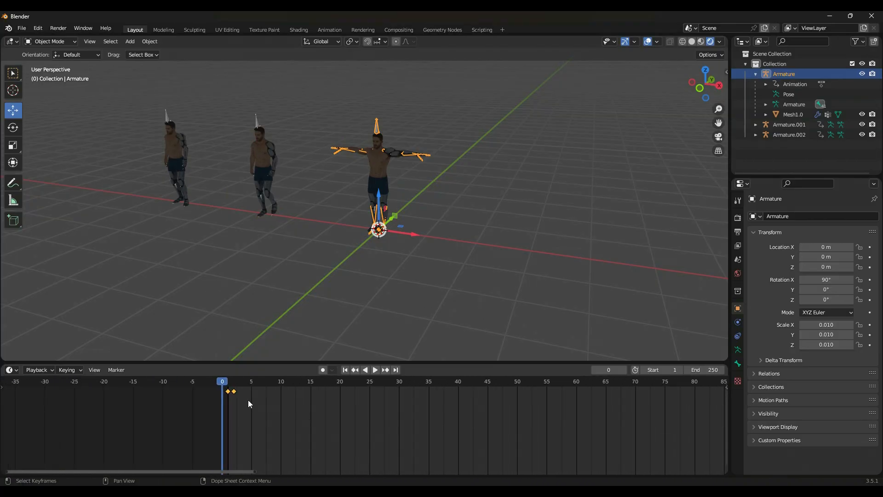
pyautogui.click(251, 383)
pyautogui.hotkey('ctrl', 'v')
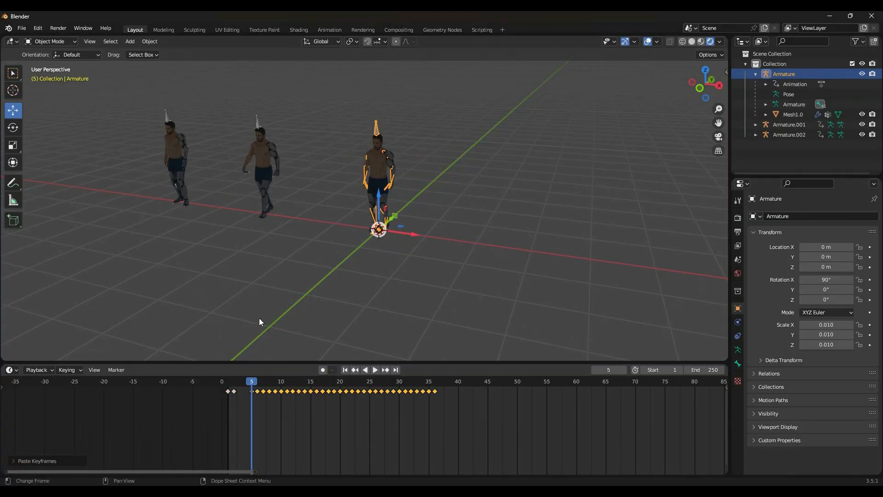
# Copy the idle armature's keyframes and paste them onto the T-pose armature starting at frame 38
pyautogui.scroll(2, 170, 153)
pyautogui.scroll(2, 485, 470)
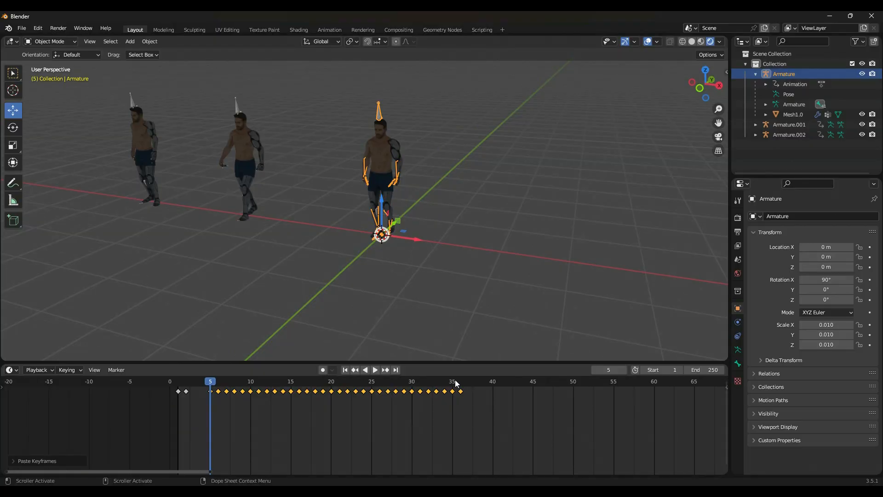
pyautogui.press('space')
pyautogui.moveTo(470, 384)
pyautogui.mouseDown()
pyautogui.moveTo(494, 385)
pyautogui.moveTo(476, 385)
pyautogui.mouseUp()
pyautogui.click(133, 102)
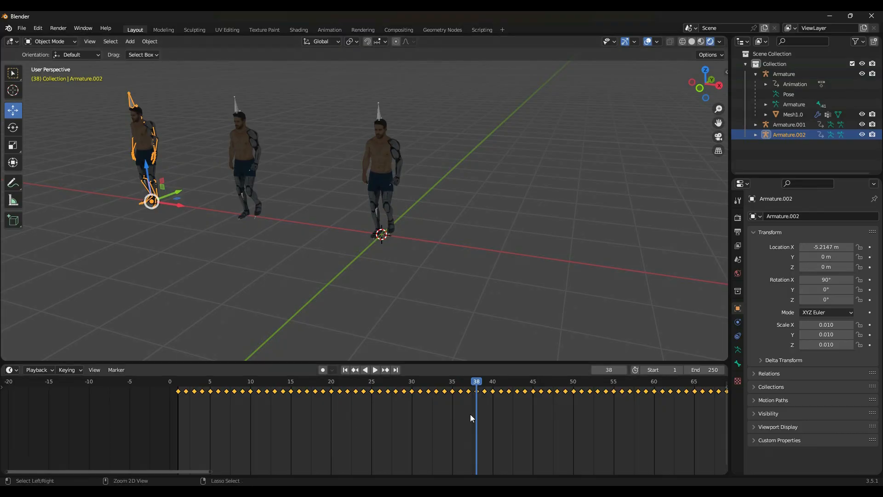
pyautogui.click(377, 116)
pyautogui.hotkey('ctrl', 'v')
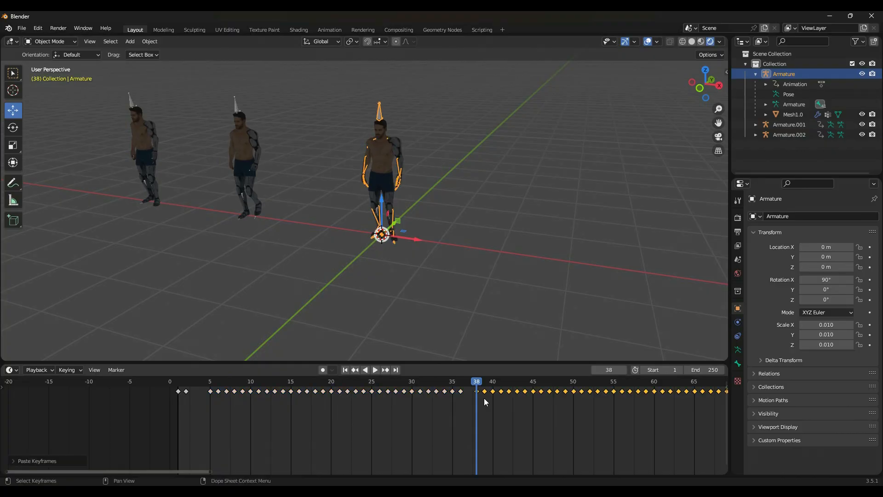
# Delete the separate walking and idle armatures, keeping only the character with the combined keyframes
pyautogui.click(235, 113)
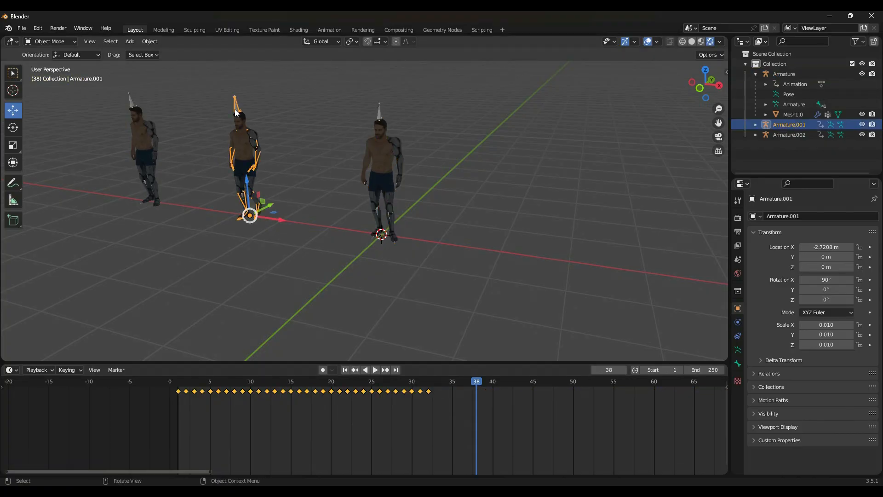
pyautogui.press('Delete')
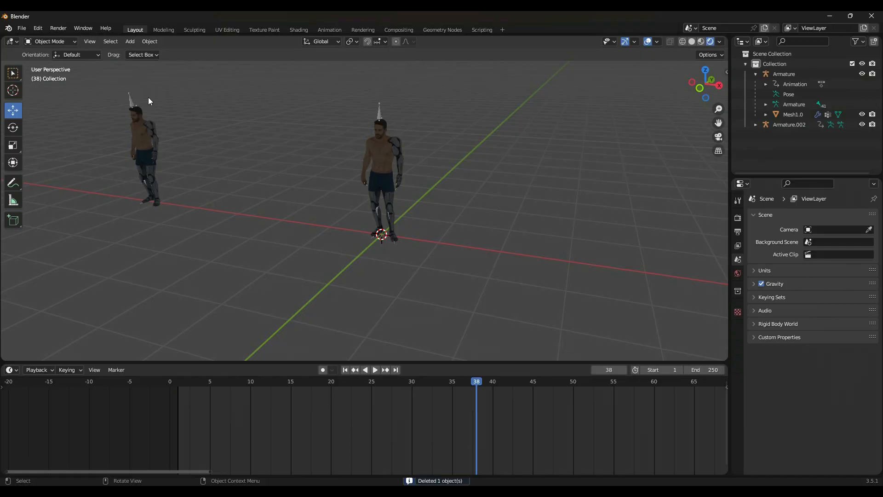
pyautogui.click(131, 99)
pyautogui.press('Delete')
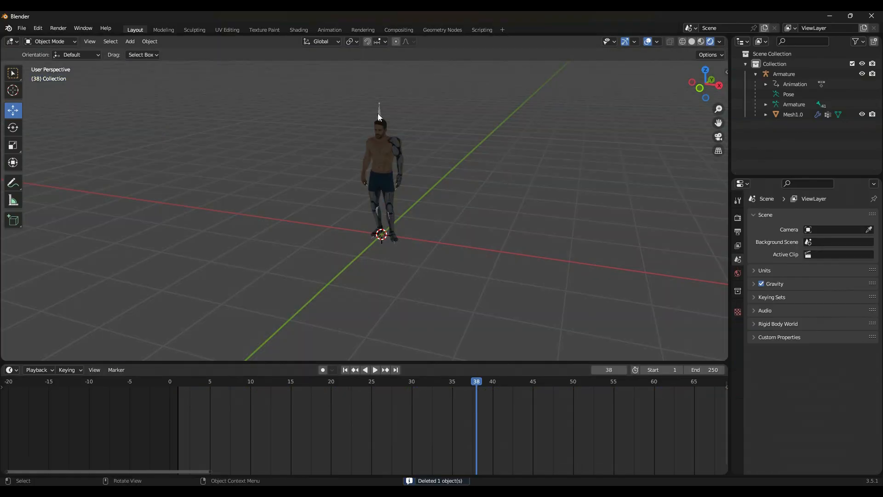
# Scrub the combined character's animation back to frame 0 and examine the keyframes up to the end of the sequence
pyautogui.click(375, 158)
pyautogui.scroll(-8, 467, 425)
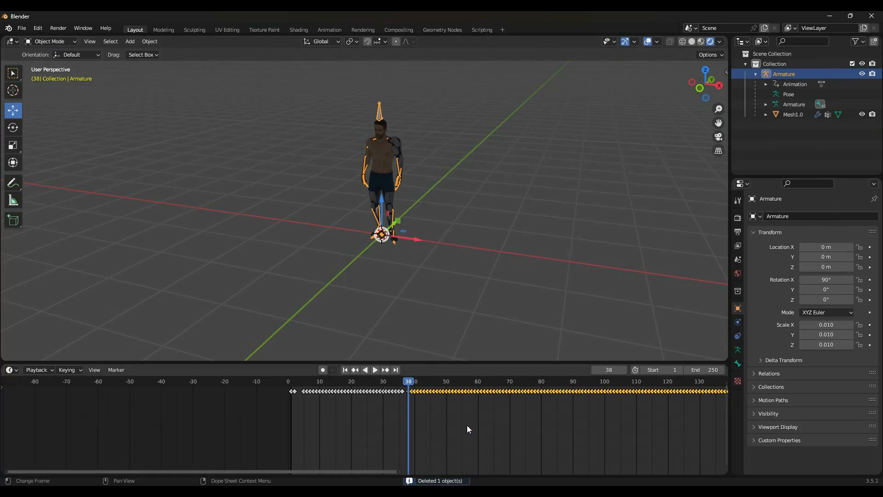
pyautogui.hotkey('shift', 'ctrl', 'space')
pyautogui.moveTo(337, 386); pyautogui.dragTo(281, 385)
pyautogui.scroll(-12, 479, 439)
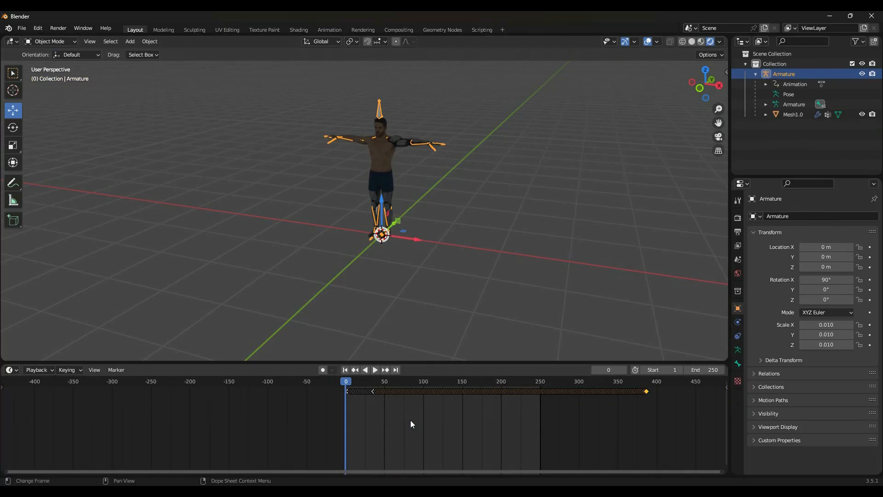
pyautogui.press('space')
pyautogui.moveTo(357, 380); pyautogui.dragTo(338, 396)
pyautogui.scroll(8, 641, 392)
pyautogui.scroll(6, 574, 425)
pyautogui.moveTo(529, 430); pyautogui.dragTo(226, 439, button='middle')
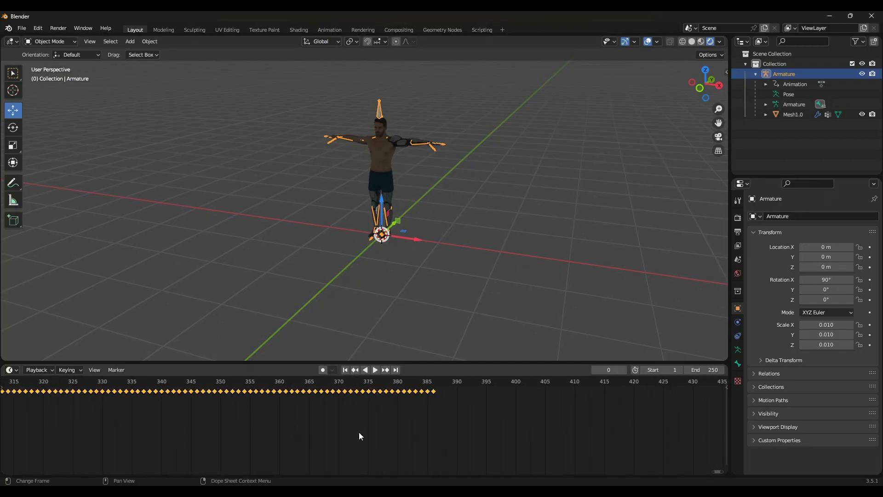
# Move the current frame to the last keyframe at 386 and set the animation's end frame to 387
pyautogui.click(434, 380)
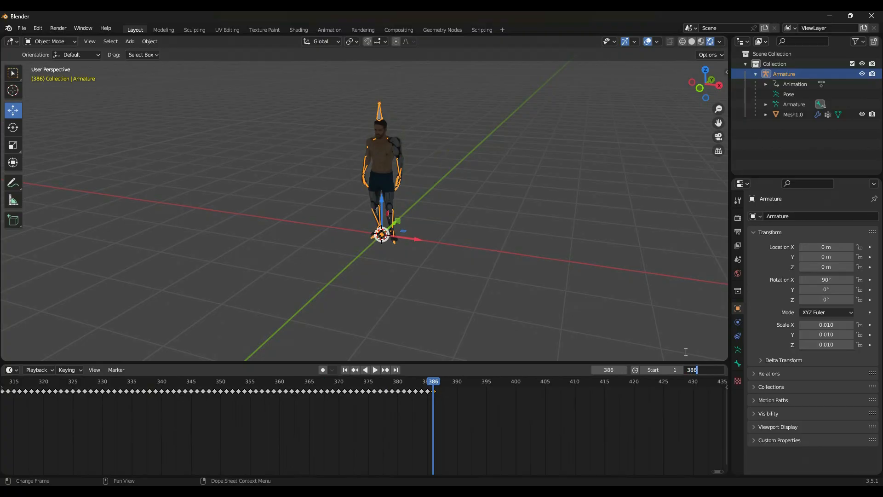
pyautogui.press('Return')
pyautogui.moveTo(433, 383)
pyautogui.mouseDown()
pyautogui.moveTo(420, 383)
pyautogui.moveTo(433, 381)
pyautogui.mouseUp()
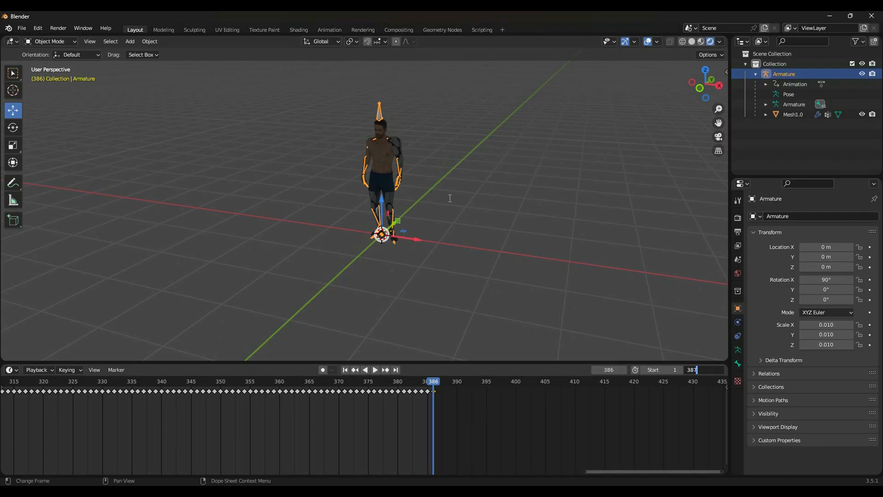
pyautogui.press('Return')
# Play the combined animation and check the character's movement from the front
pyautogui.scroll(-9, 446, 327)
pyautogui.scroll(10, 372, 272)
pyautogui.scroll(-2, 372, 275)
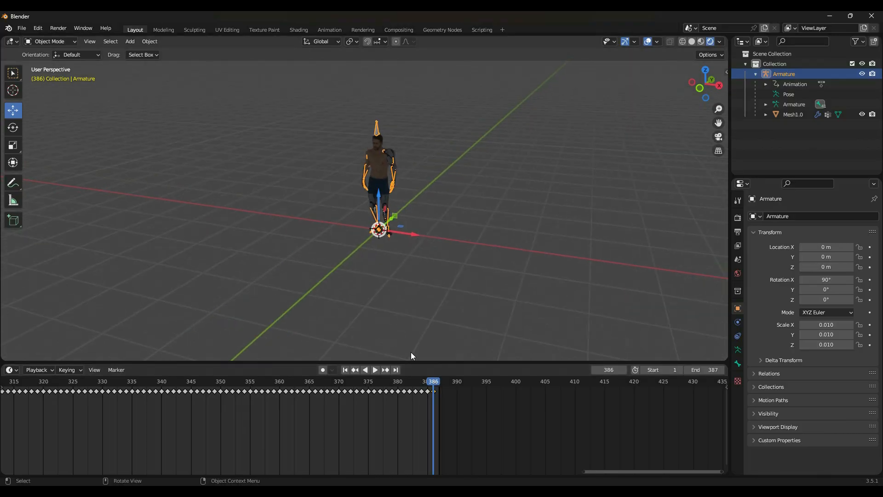
pyautogui.click(375, 371)
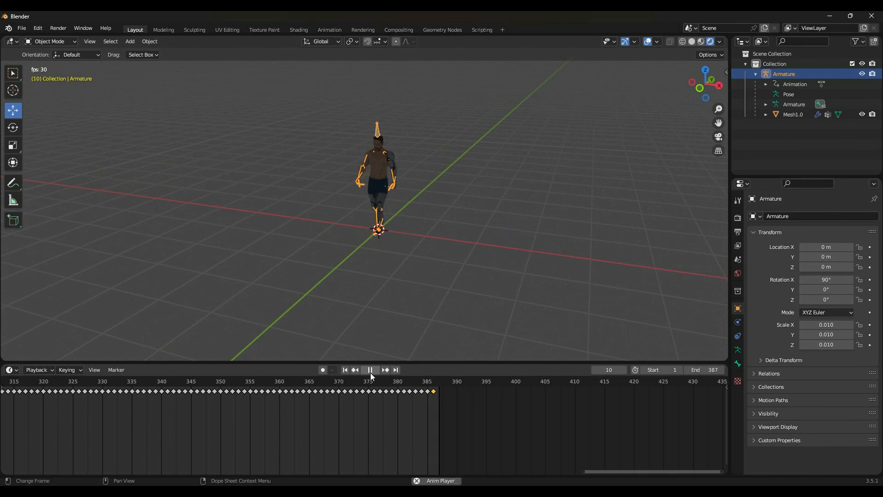
pyautogui.scroll(4, 375, 318)
pyautogui.moveTo(420, 306); pyautogui.dragTo(48, 308, button='middle')
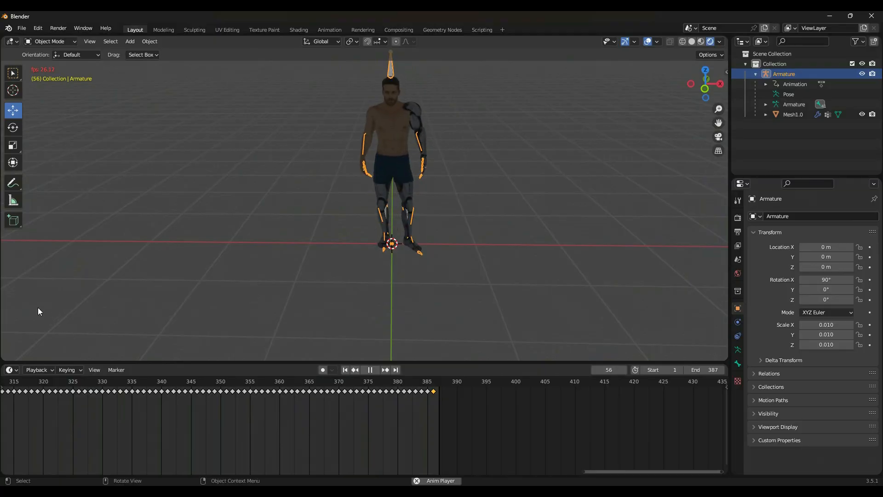
# Export the animated character as an FBX file named TESTING DUDE _1-01 to the Downloads folder
pyautogui.click(23, 29)
pyautogui.moveTo(48, 173)
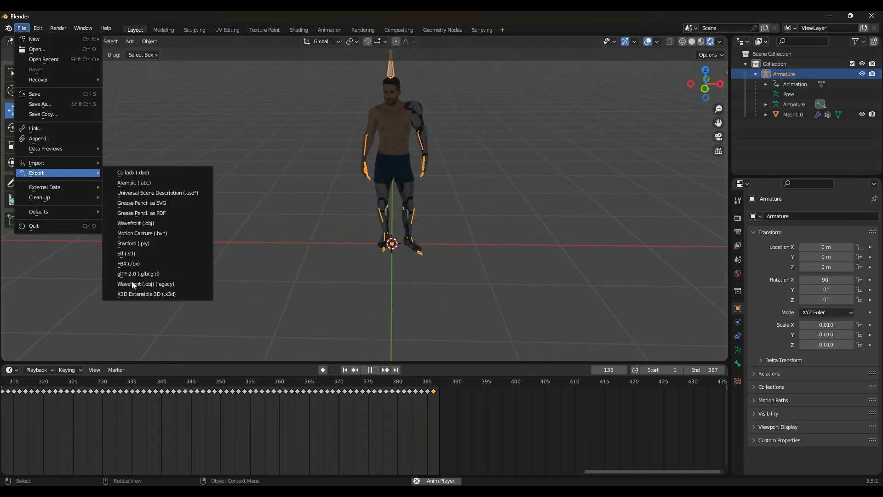
pyautogui.click(135, 267)
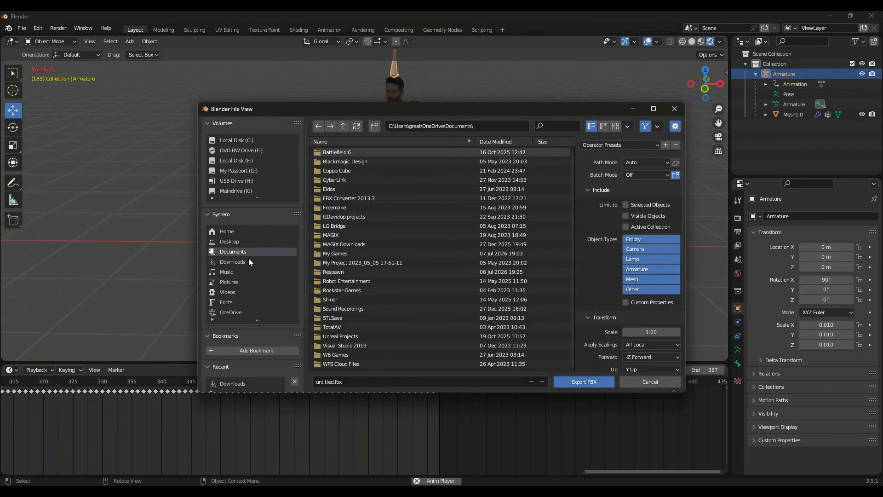
pyautogui.click(237, 261)
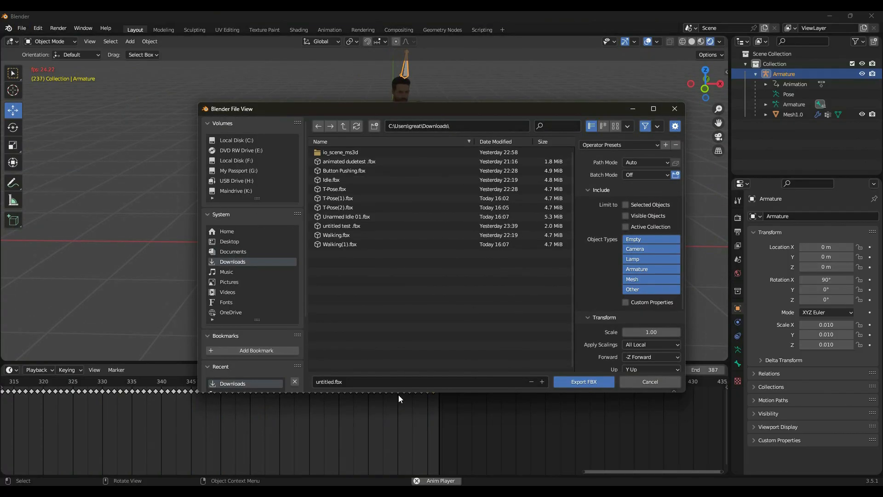
pyautogui.click(367, 379)
pyautogui.press('BackSpace')
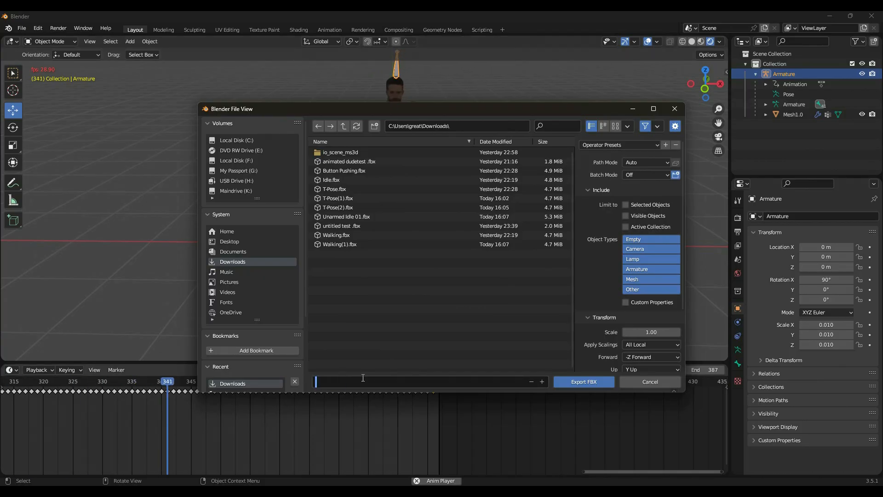
pyautogui.write('TESTING')
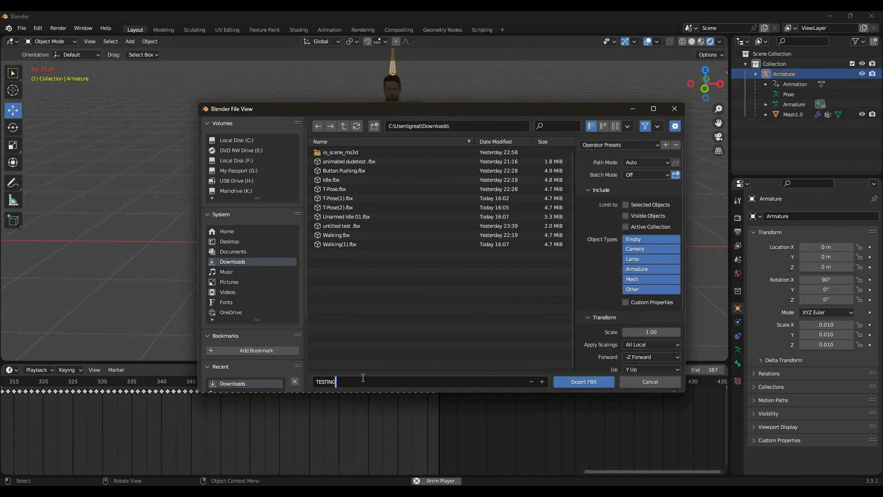
pyautogui.write(' DUDE _1-01')
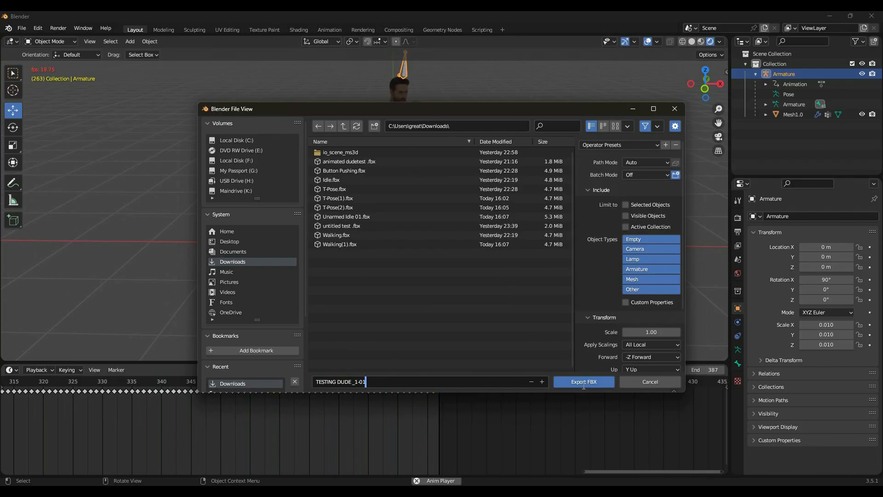
pyautogui.click(584, 382)
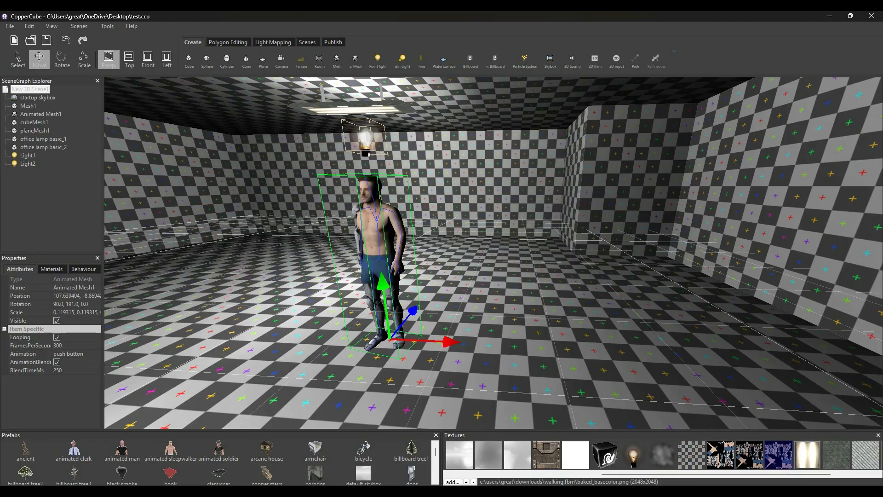
# Switch to CopperCube and import TESTING DUDE _1-01.fbx from Downloads as an animated mesh in the checkered room
pyautogui.moveTo(372, 313); pyautogui.dragTo(410, 308, button='right')
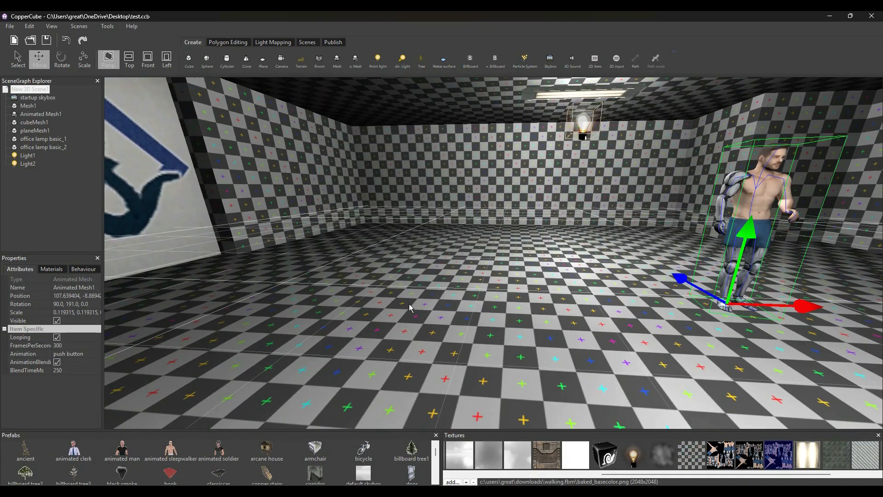
pyautogui.rightClick(416, 305)
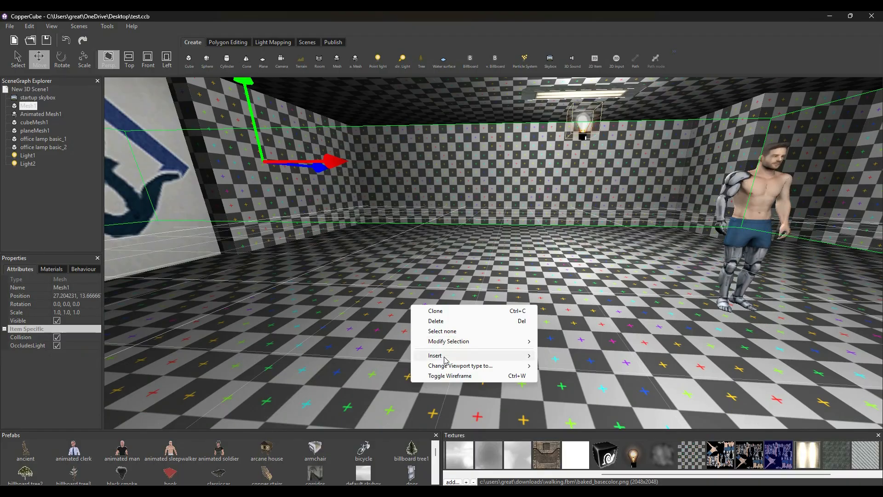
pyautogui.moveTo(446, 356)
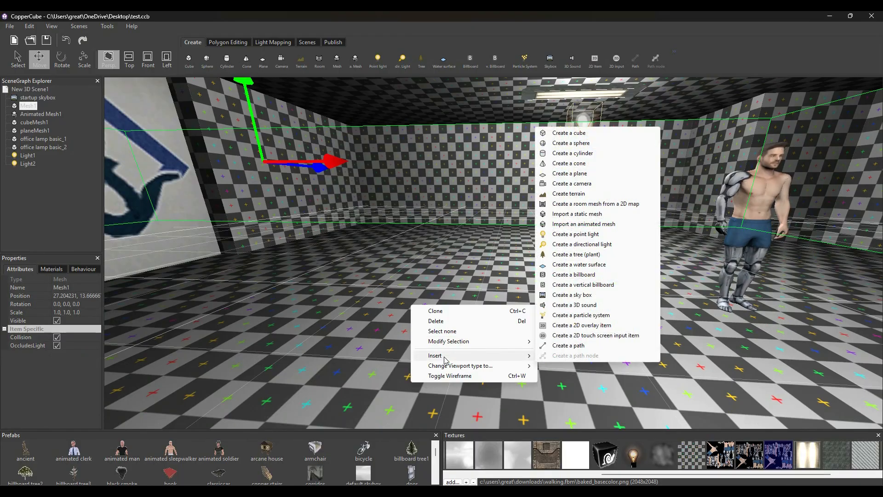
pyautogui.click(573, 224)
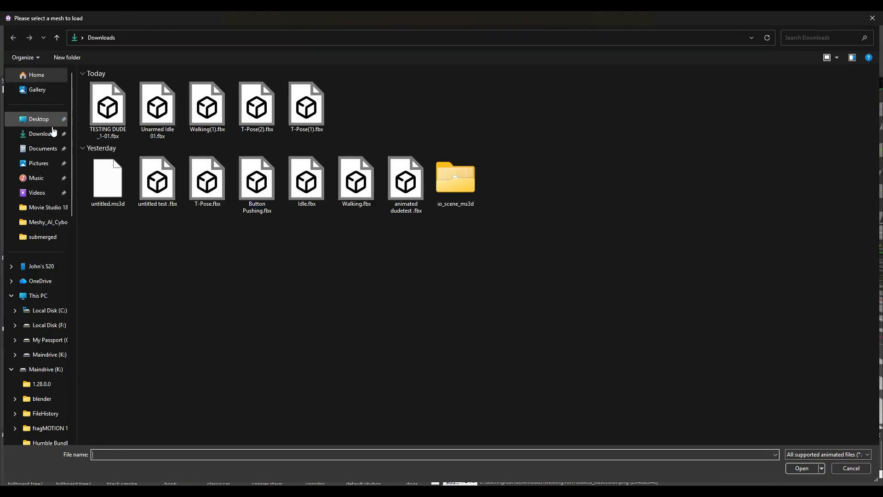
pyautogui.doubleClick(103, 126)
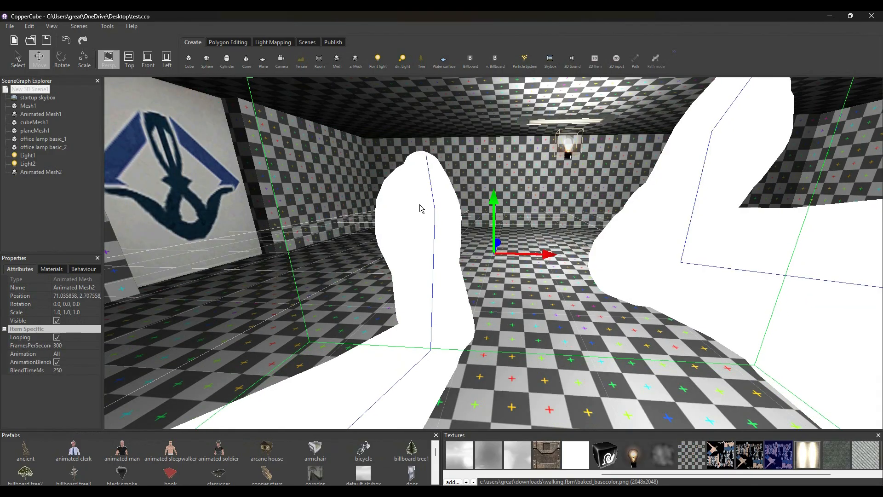
# Apply the baked_basecolor.png texture to the imported character's material and return to its attributes
pyautogui.scroll(-2, 420, 208)
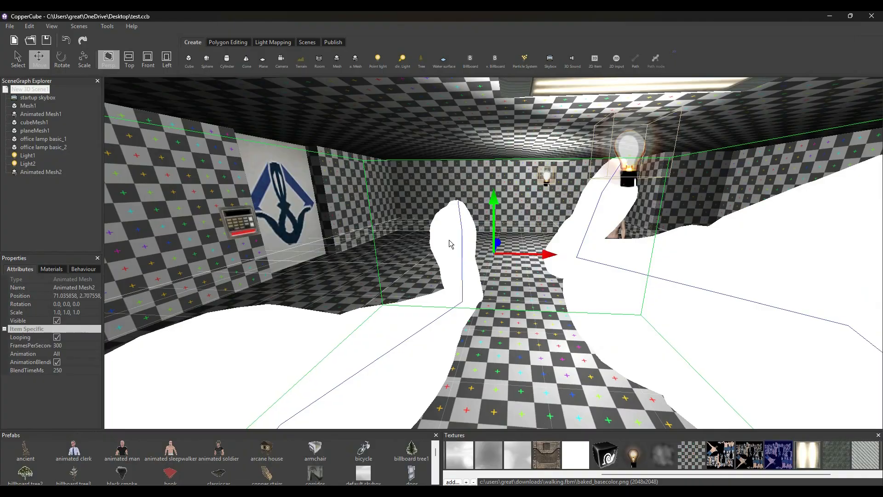
pyautogui.click(52, 269)
pyautogui.click(46, 313)
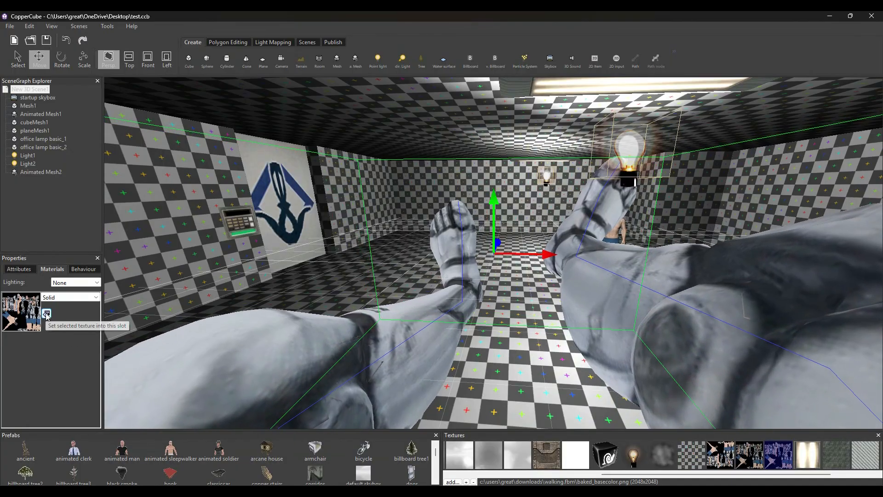
pyautogui.click(18, 269)
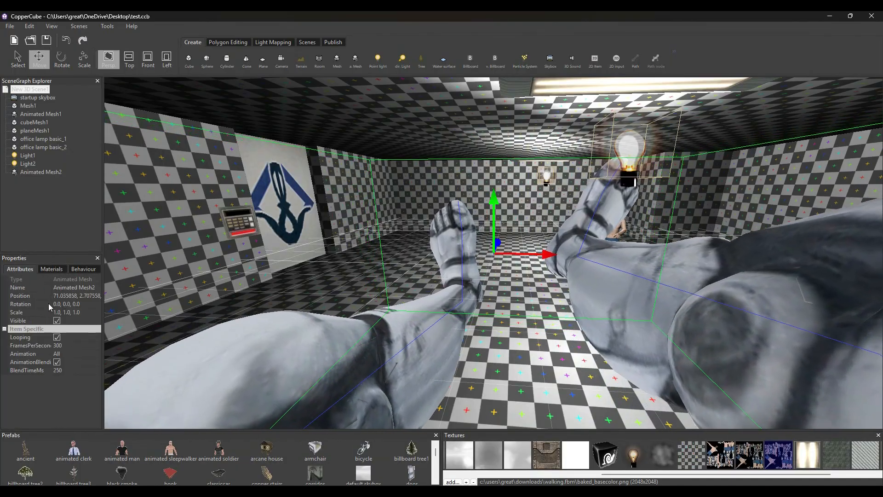
# Set the imported character's rotation to 0.0, 90.0, 0.0 to try turning it about the Y axis
pyautogui.click(63, 304)
pyautogui.write('9')
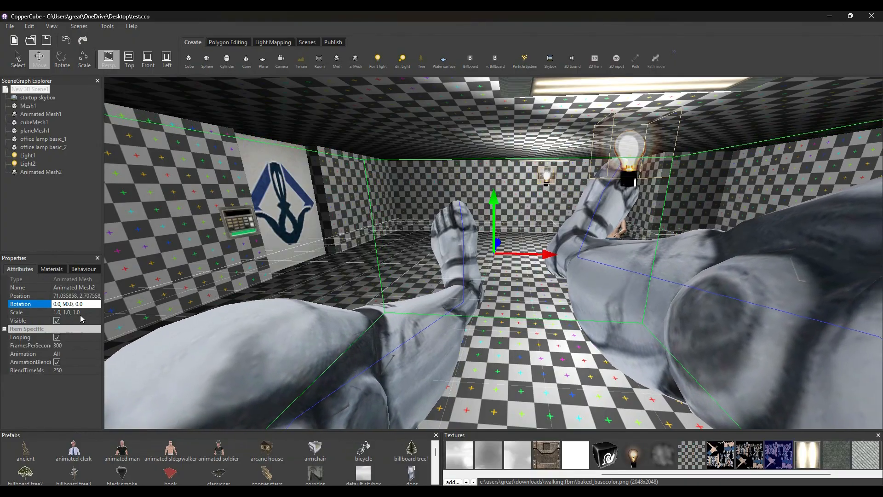
pyautogui.press('Return')
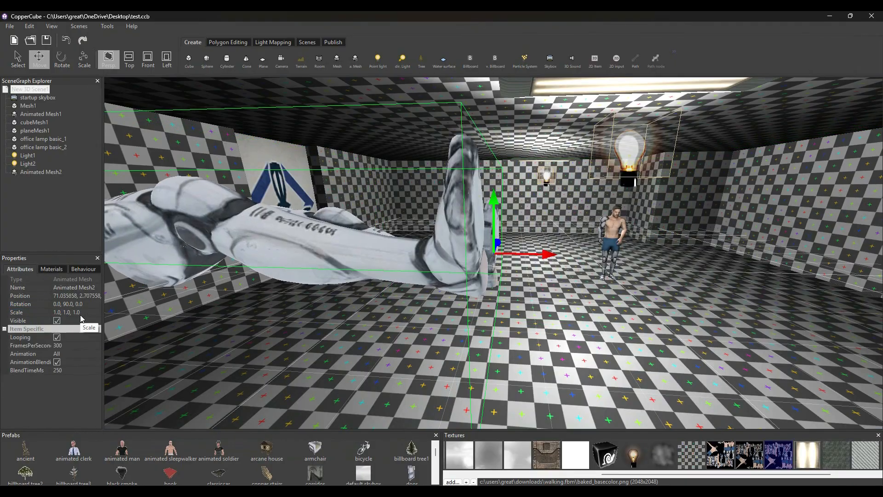
# Stand the imported character upright by setting its X rotation to 90.0
pyautogui.click(55, 312)
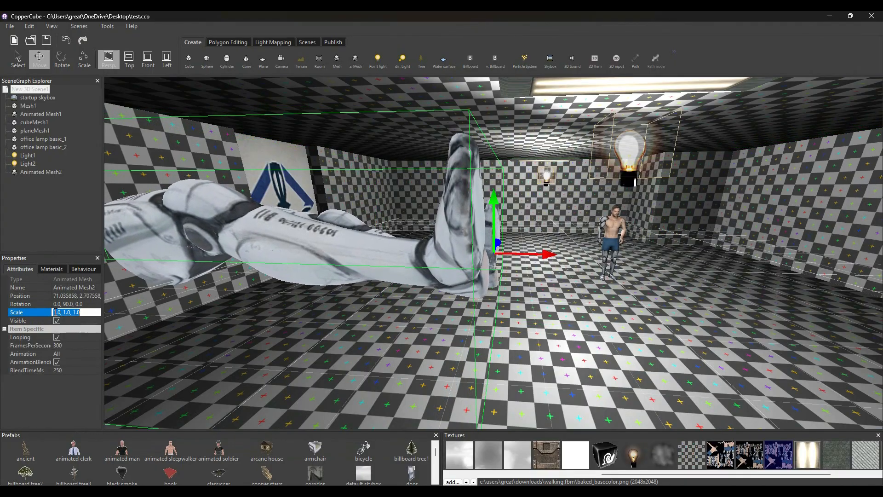
pyautogui.click(57, 304)
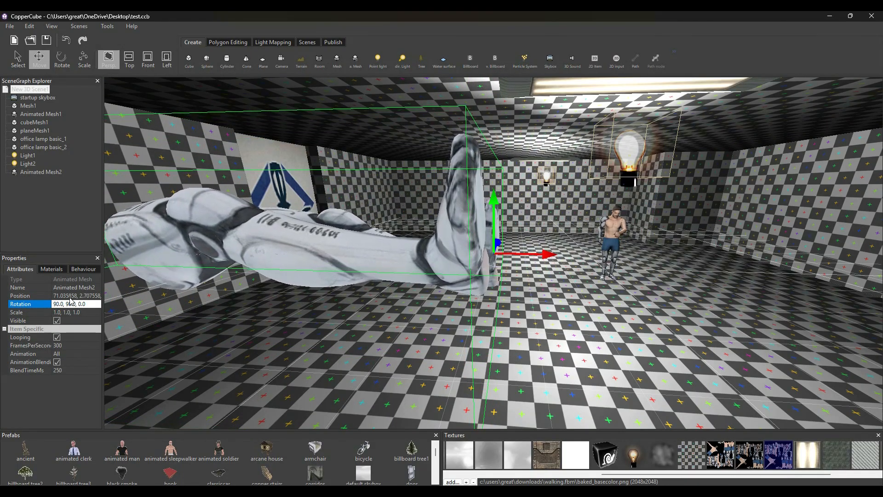
pyautogui.write('9')
pyautogui.press('Return')
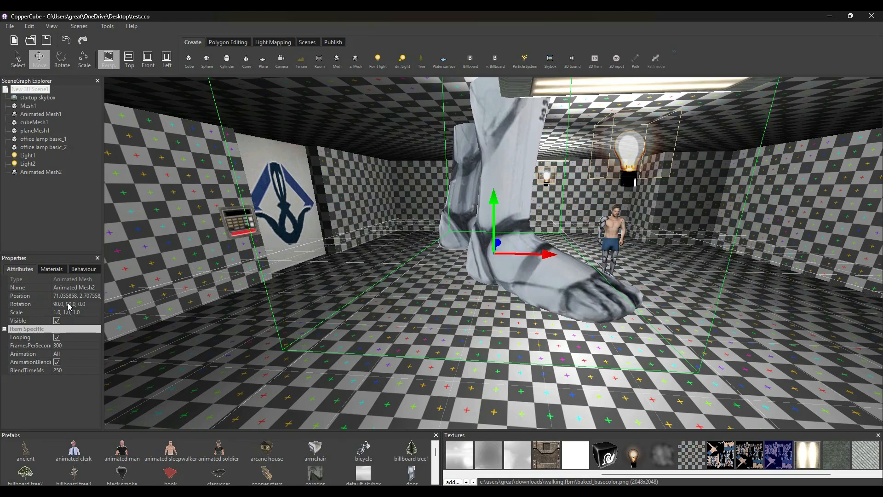
# Try the upright character with its Y rotation set to 0.0
pyautogui.click(69, 304)
pyautogui.click(69, 304)
pyautogui.press('BackSpace')
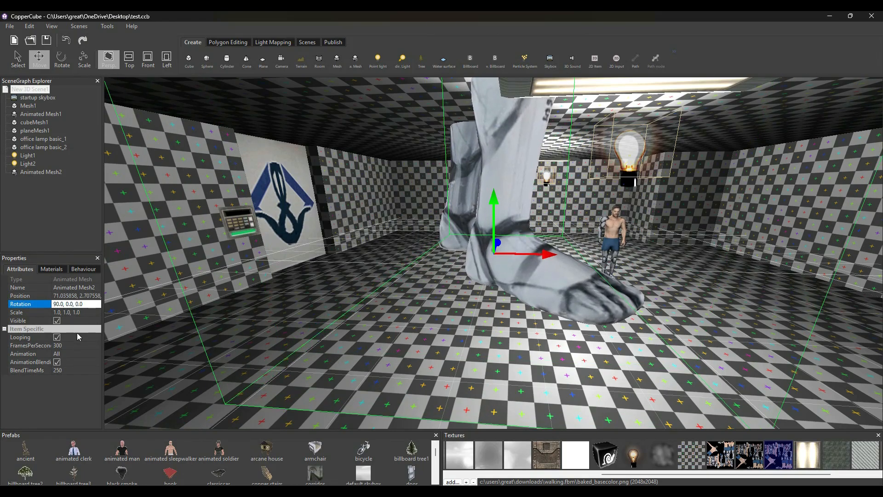
pyautogui.press('Return')
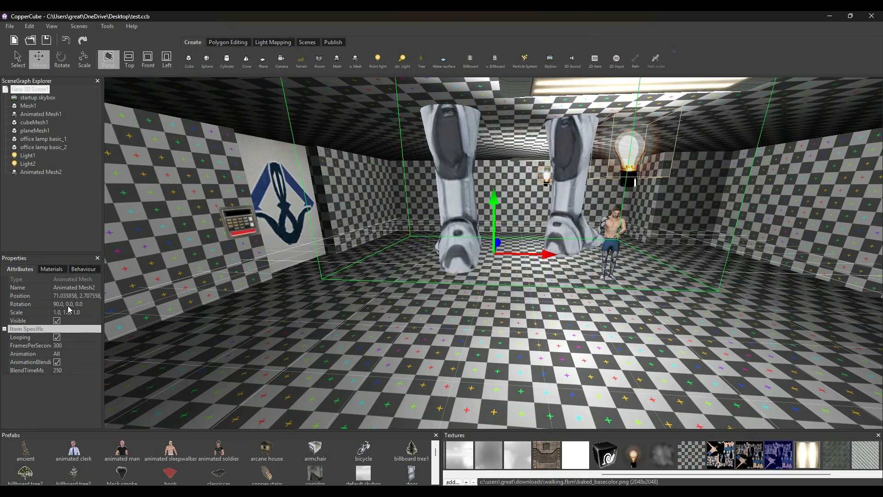
# Turn the upright character sideways by setting its Y rotation to -90.0
pyautogui.click(66, 304)
pyautogui.click(67, 304)
pyautogui.write('-9')
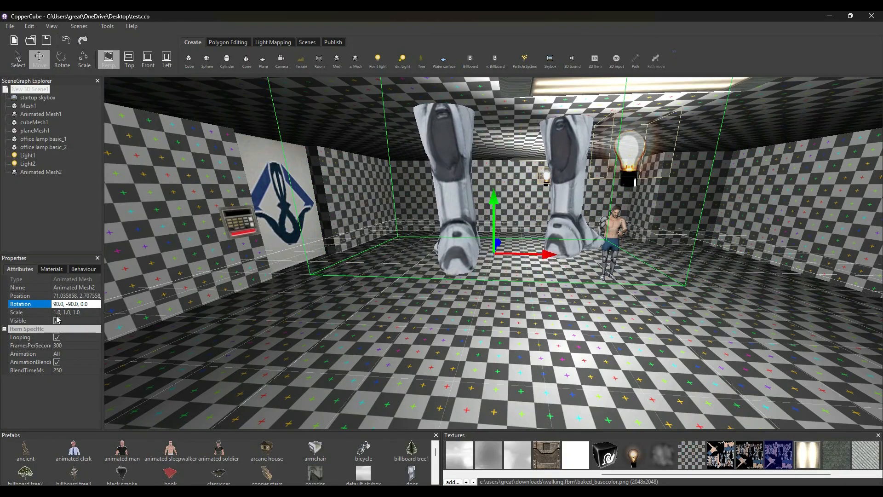
pyautogui.press('Return')
# Open the imported character's scale values for editing
pyautogui.doubleClick(84, 312)
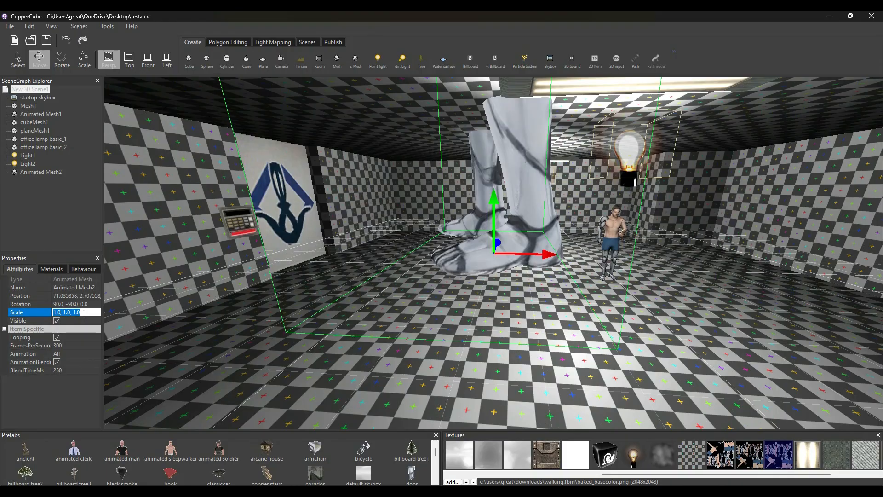
# Set the second animated mesh's scale to 0.2, 0.2, 0.2
pyautogui.write('0.2,')
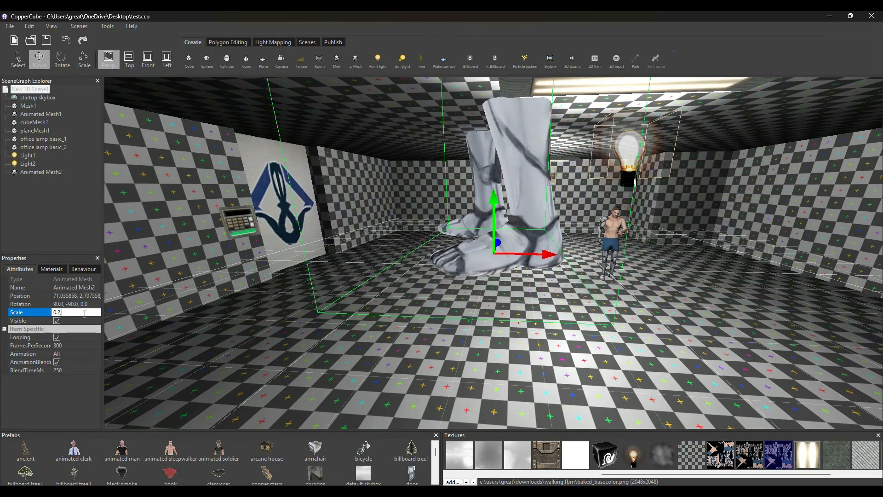
pyautogui.press('Return')
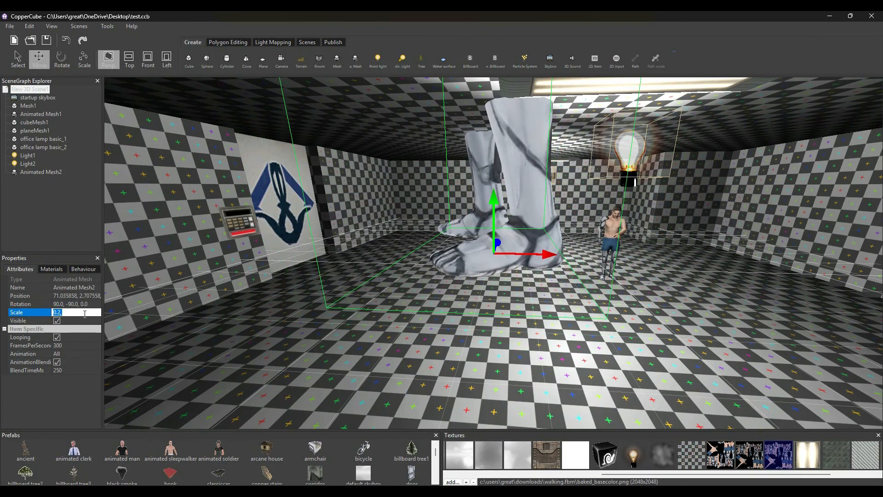
pyautogui.hotkey('ctrl', 'c')
pyautogui.hotkey('ctrl', 'v')
pyautogui.hotkey('ctrl', 'v')
pyautogui.hotkey('ctrl', 'v')
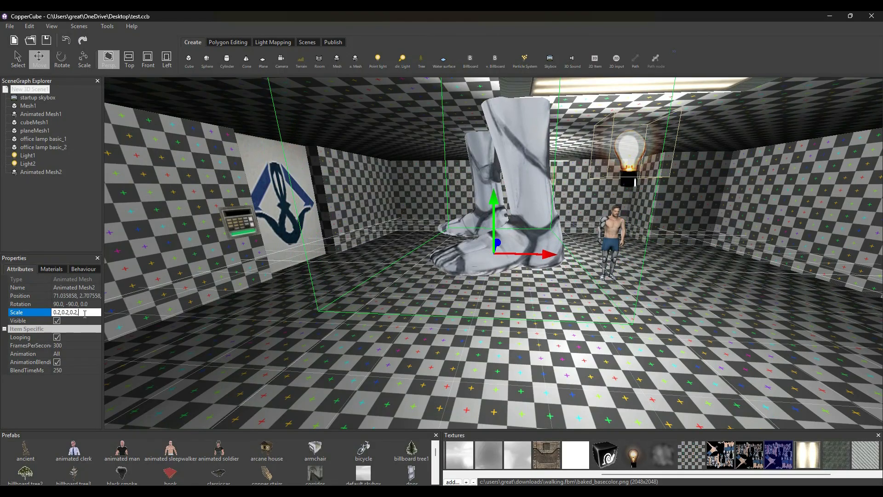
pyautogui.press('Return')
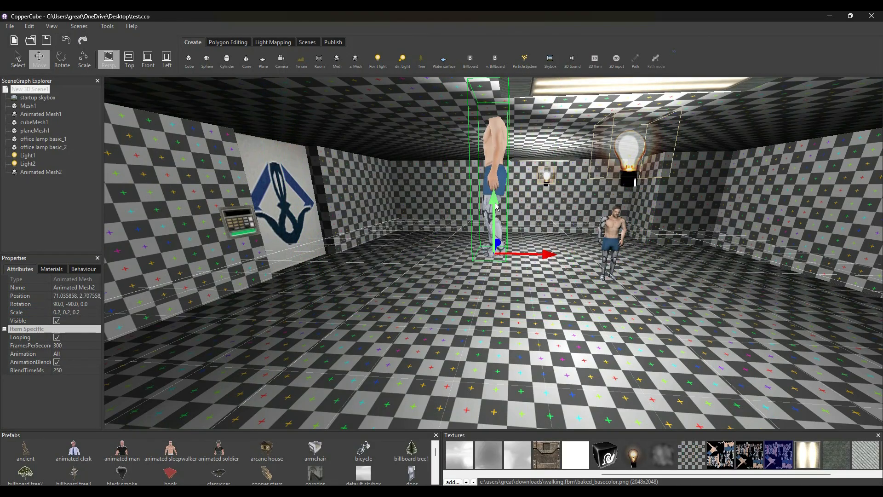
# Lower the second animated mesh to a height of about -9.11 and set its scale to 0.1, 0.1, 0.1
pyautogui.click(88, 312)
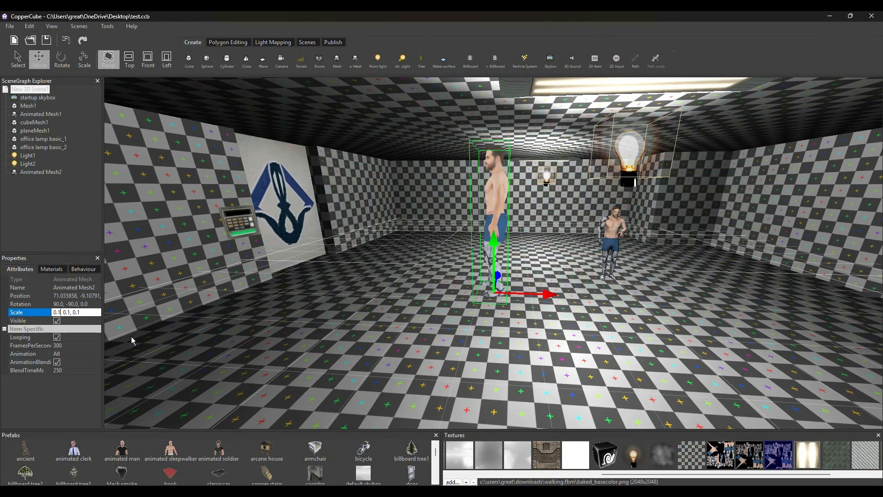
pyautogui.click(88, 296)
pyautogui.scroll(3, 407, 276)
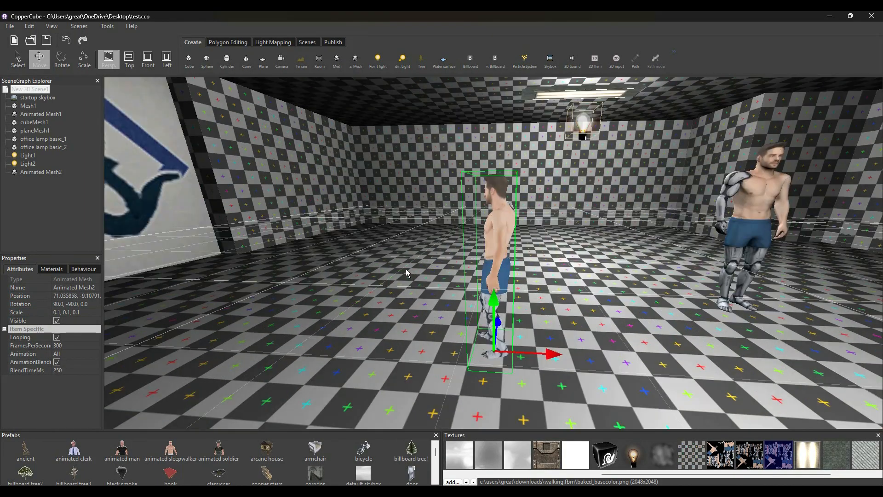
# Raise the second animated mesh slightly to a height of about -8.66 so its feet meet the floor
pyautogui.scroll(3, 408, 274)
pyautogui.scroll(-3, 441, 267)
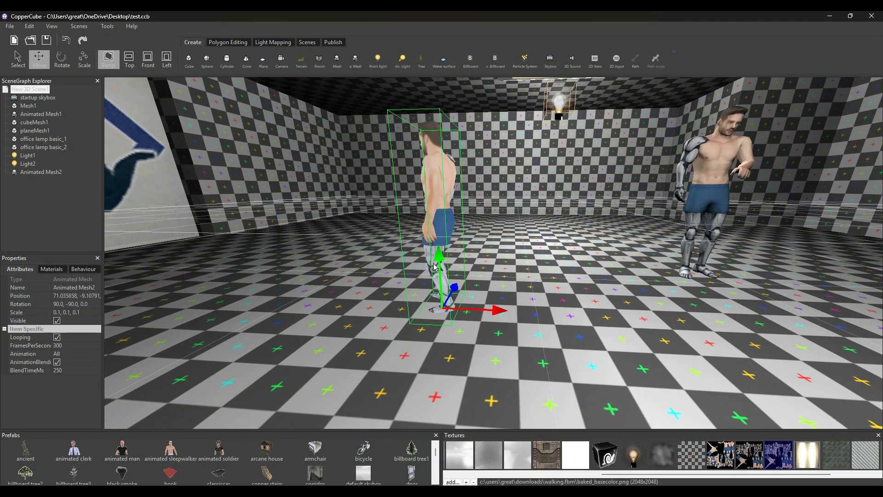
pyautogui.scroll(4, 454, 263)
pyautogui.moveTo(454, 259); pyautogui.dragTo(504, 233, button='middle')
pyautogui.moveTo(521, 229); pyautogui.dragTo(522, 217)
pyautogui.scroll(-5, 521, 218)
pyautogui.moveTo(552, 178); pyautogui.dragTo(697, 209, button='middle')
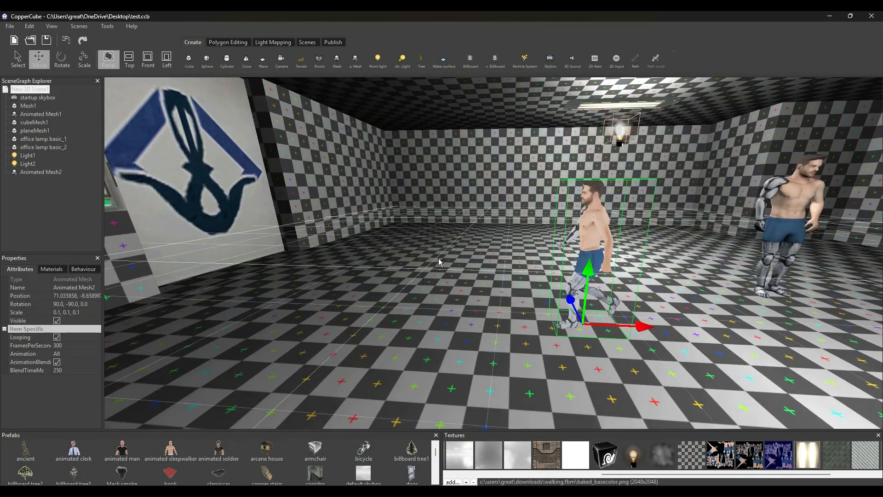
# Preview the Armature|Armature.001|mixamo.com|Layer0 animation on the second animated mesh
pyautogui.scroll(3, 702, 208)
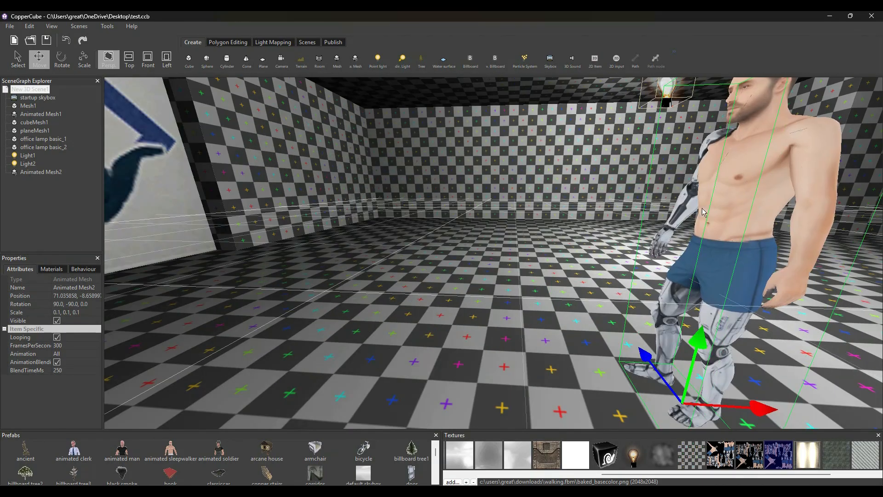
pyautogui.click(69, 354)
pyautogui.click(87, 353)
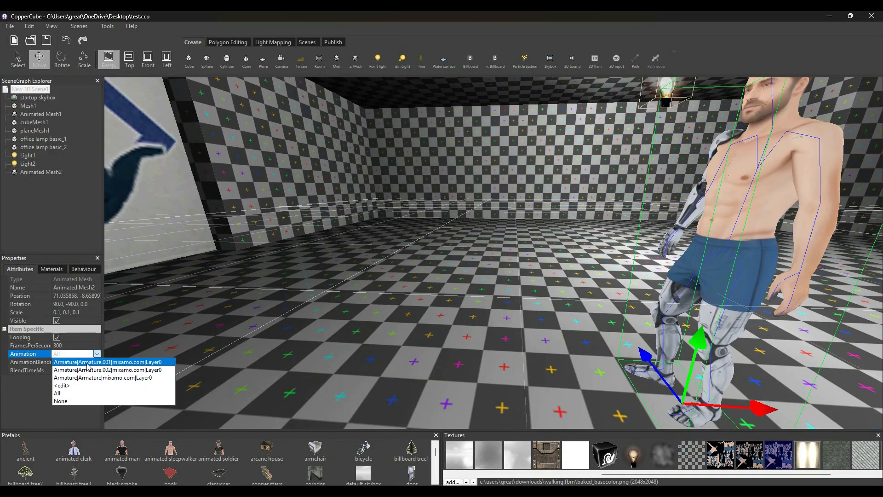
pyautogui.click(88, 363)
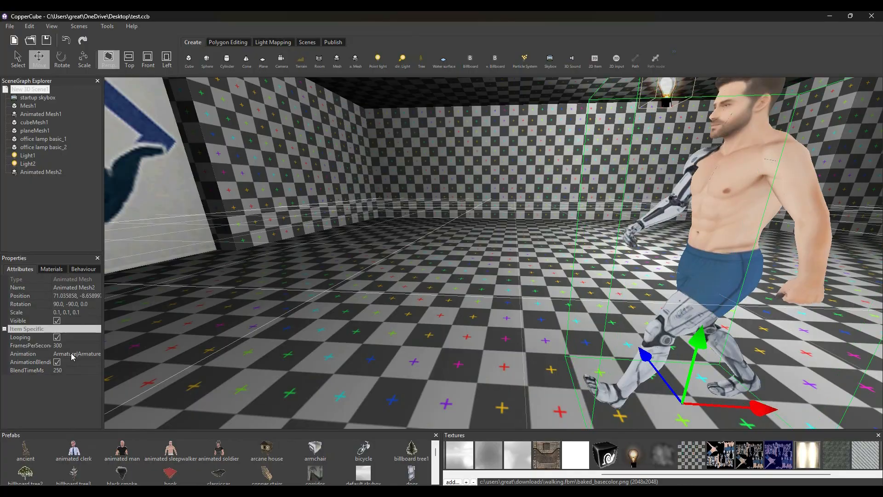
pyautogui.click(73, 355)
pyautogui.click(77, 364)
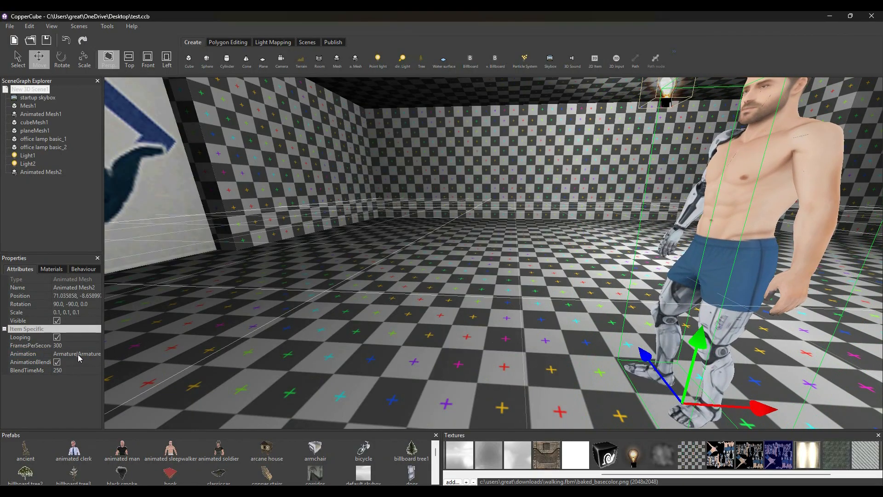
# Switch the second animated mesh to the Armature|Armature|mixamo.com|Layer0 animation
pyautogui.click(80, 355)
pyautogui.click(80, 354)
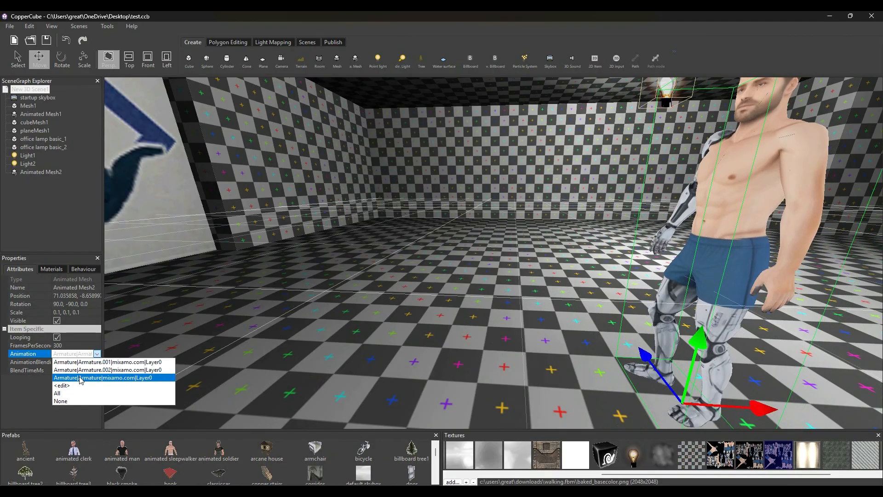
pyautogui.click(80, 377)
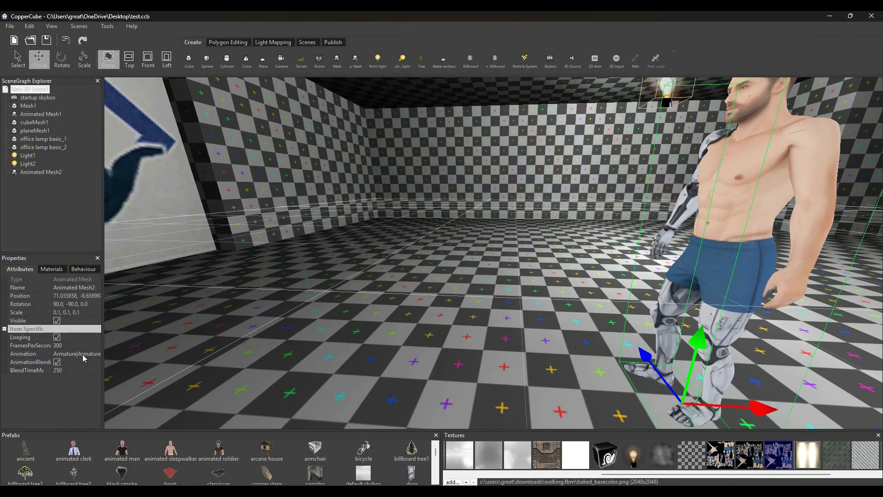
# Return the second animated mesh to the Armature|Armature.001|mixamo.com|Layer0 animation and examine its motion from another angle
pyautogui.click(84, 358)
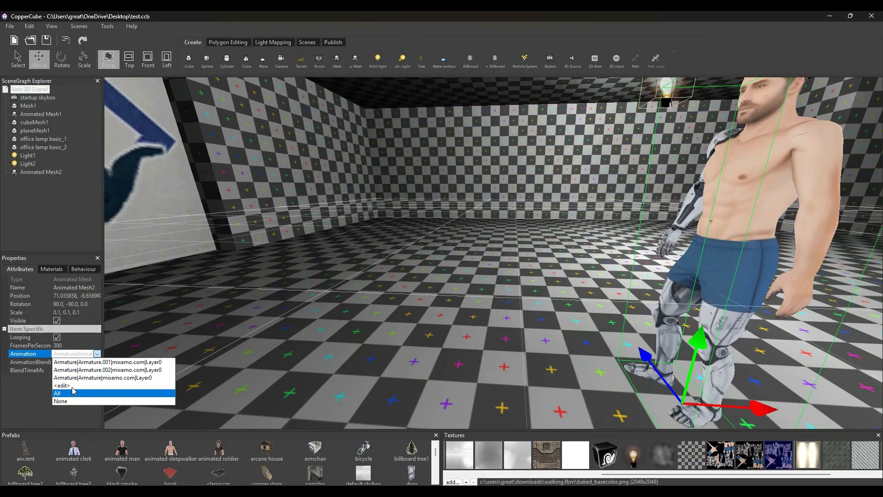
pyautogui.click(92, 366)
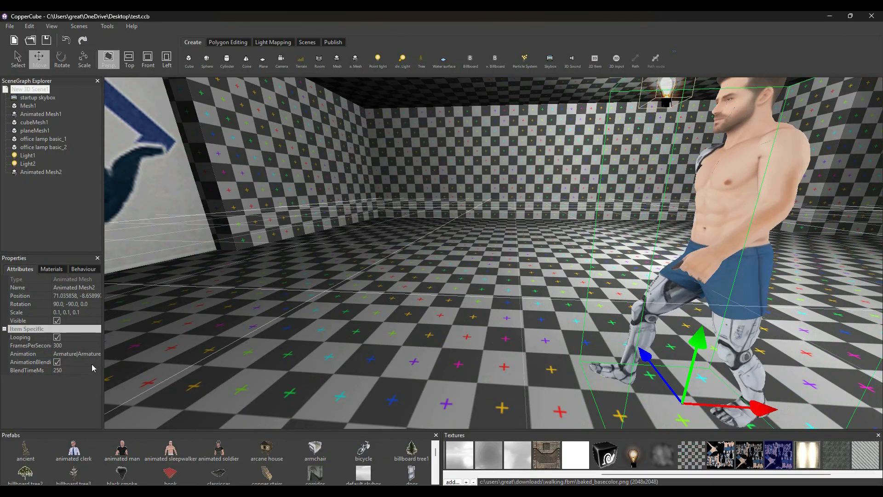
pyautogui.scroll(-2, 491, 307)
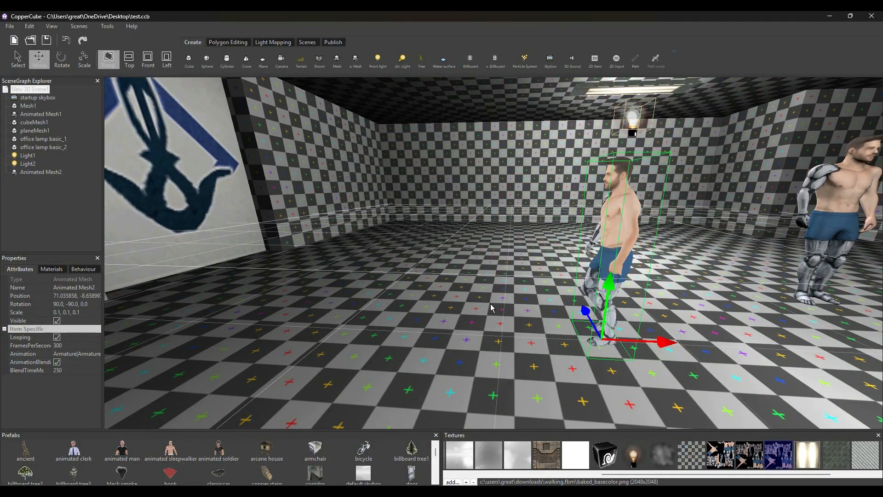
pyautogui.moveTo(690, 238); pyautogui.dragTo(590, 239)
pyautogui.scroll(3, 589, 239)
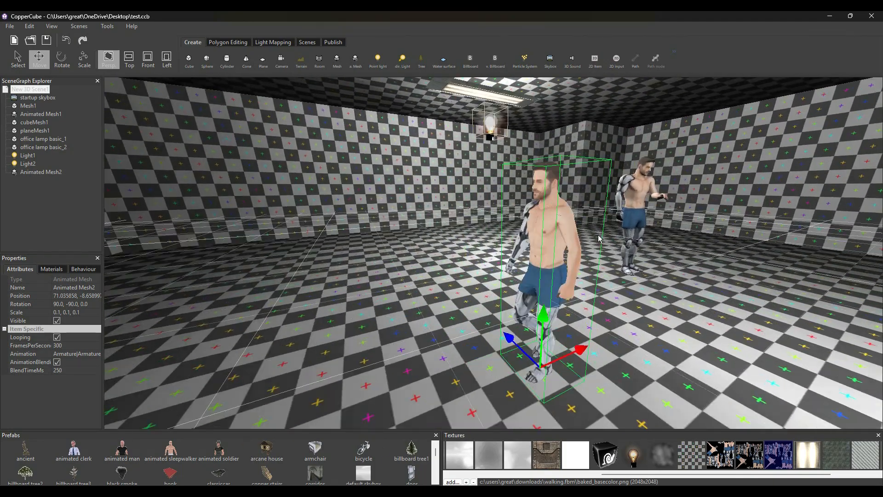
pyautogui.scroll(-3, 587, 100)
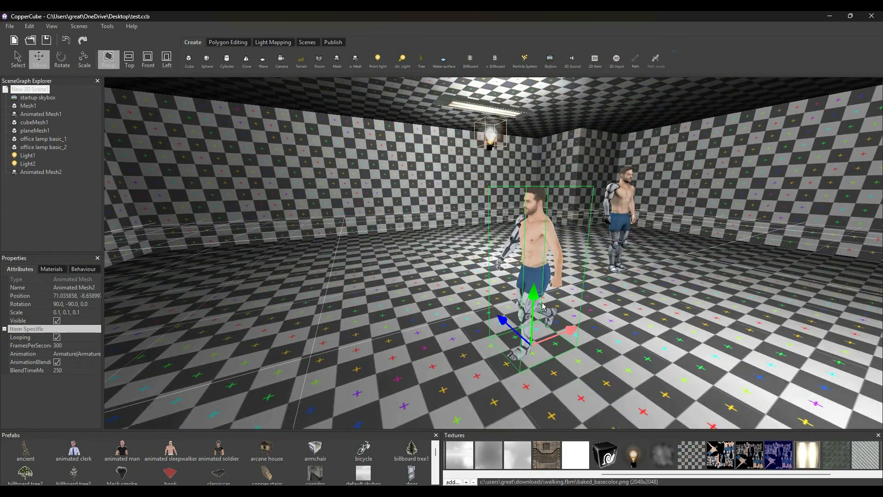
# Preview the Armature|Armature.002|mixamo.com|Layer0 animation on the second animated mesh
pyautogui.click(75, 354)
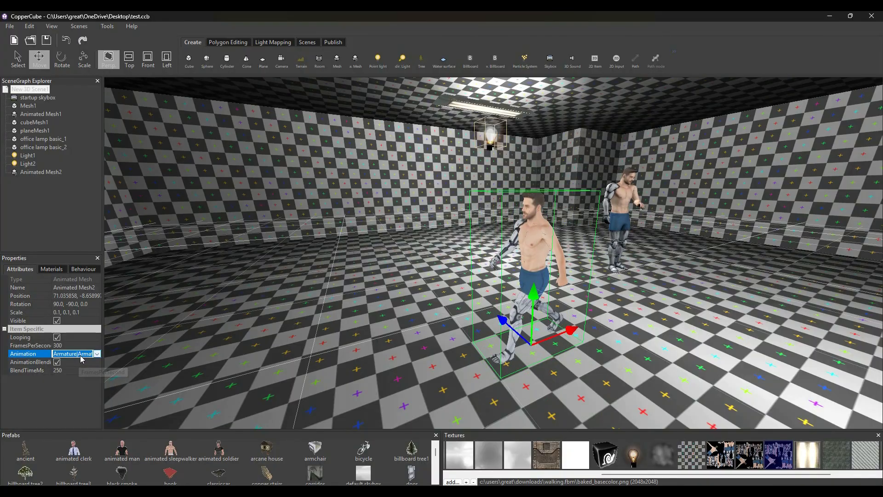
pyautogui.click(76, 354)
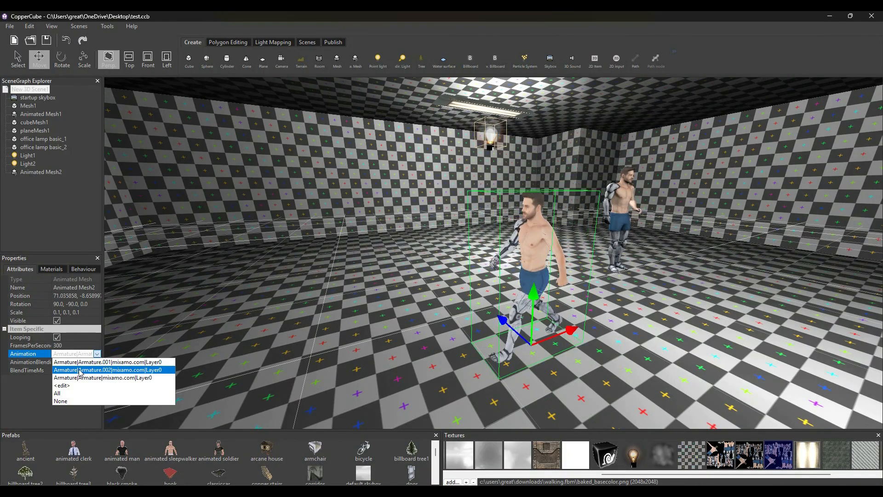
pyautogui.click(79, 370)
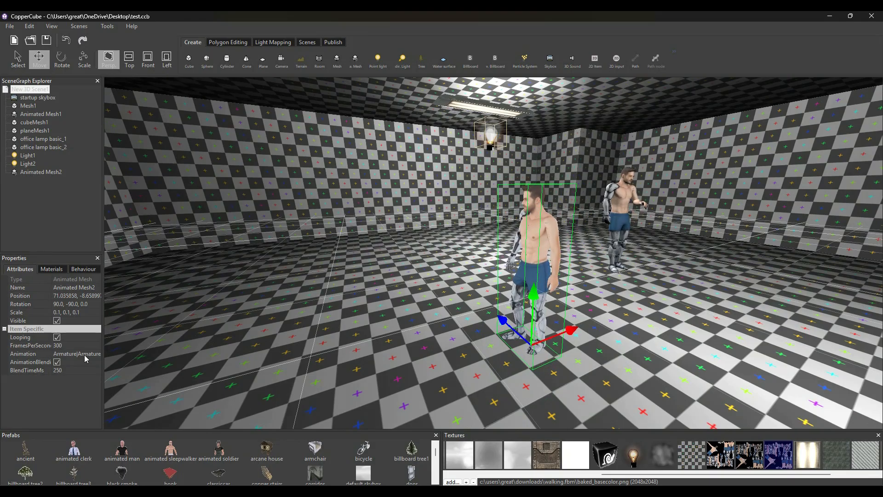
# Set the second animated mesh's animation to None
pyautogui.click(86, 359)
pyautogui.click(88, 357)
pyautogui.click(71, 406)
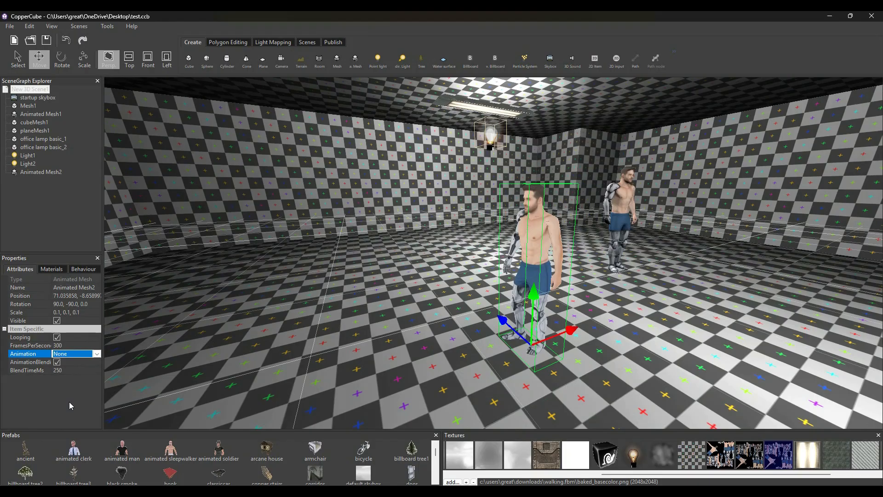
# Rename the Armature|Armature.001|mixamo.com|Layer0 clip to WALKING in the animated meshes editor and close the editor
pyautogui.click(66, 357)
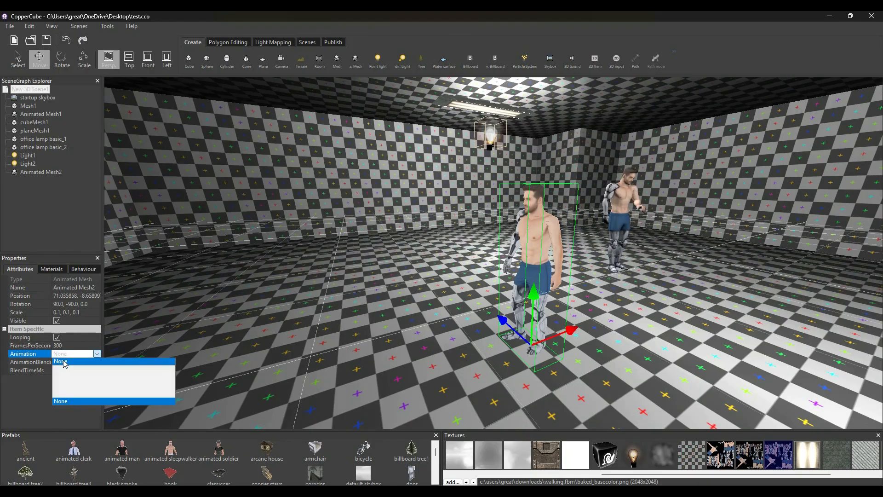
pyautogui.click(62, 385)
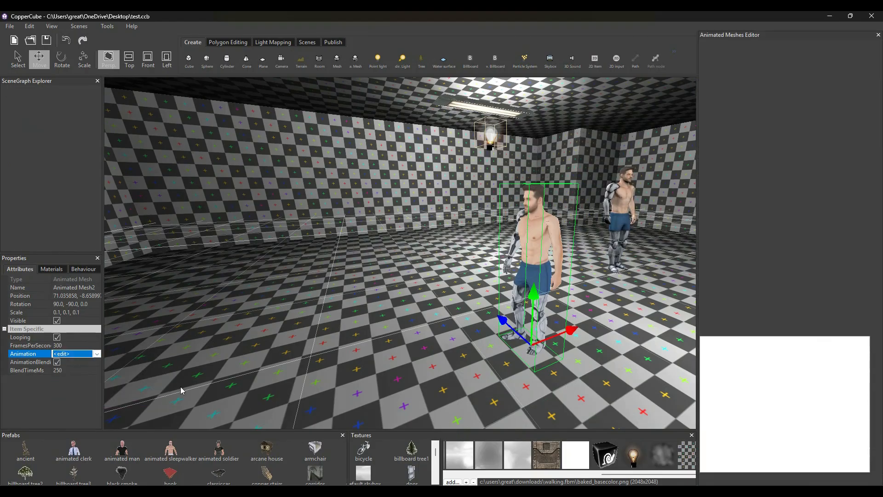
pyautogui.click(767, 354)
pyautogui.click(766, 348)
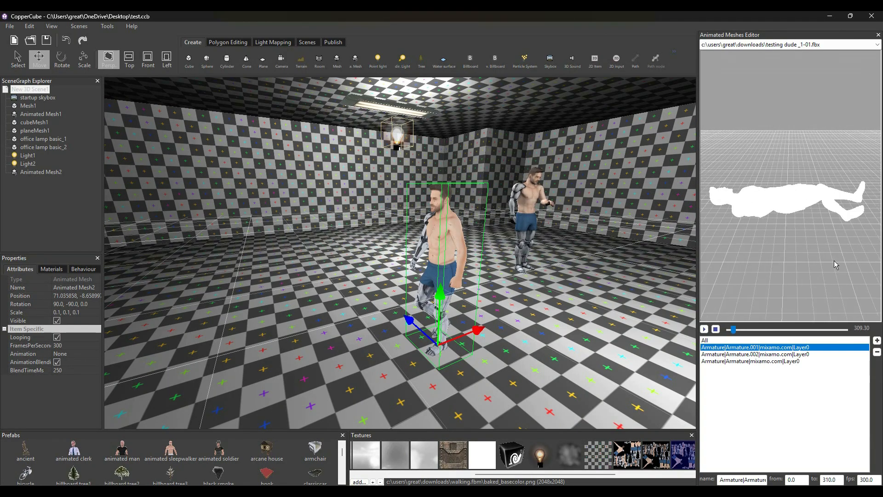
pyautogui.click(753, 478)
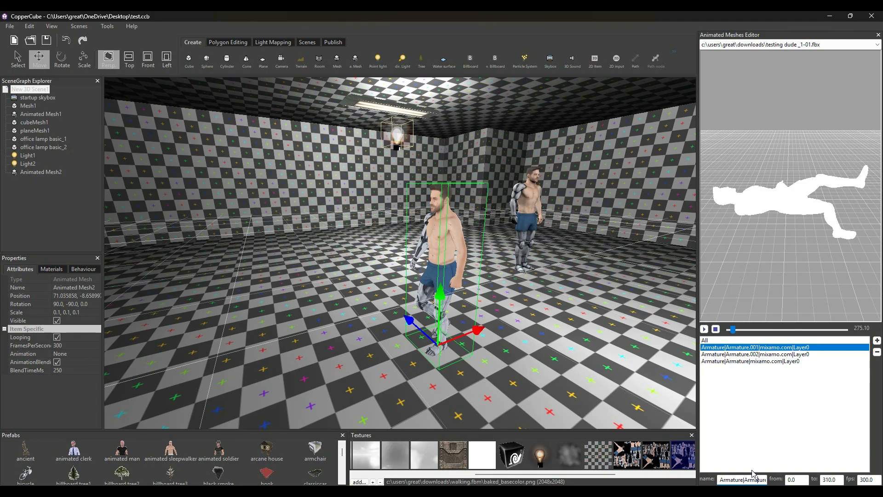
pyautogui.press('BackSpace')
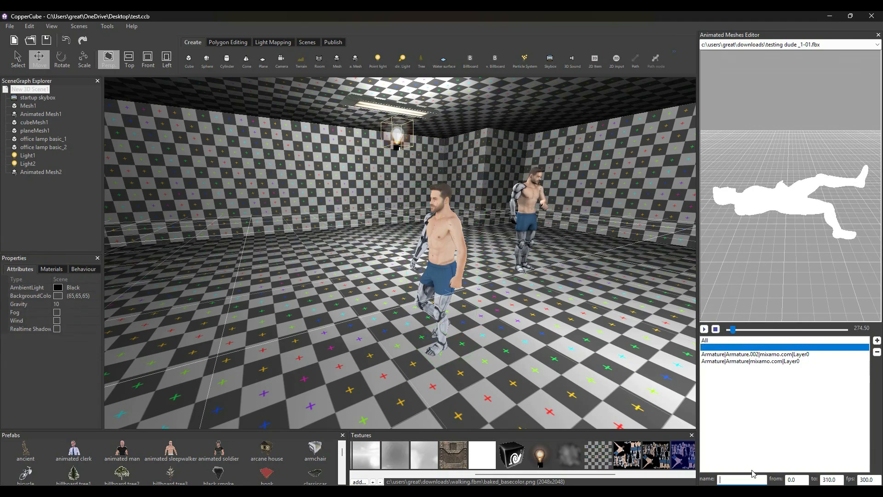
pyautogui.write('WALKIN')
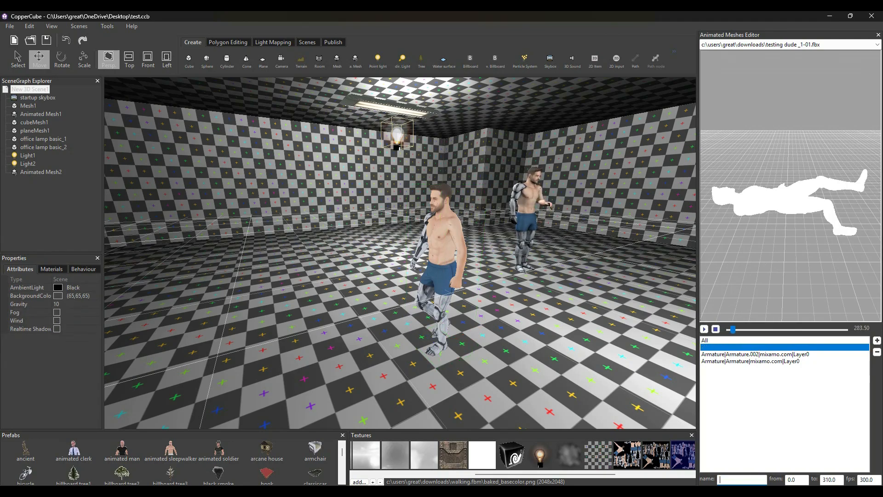
pyautogui.write('G')
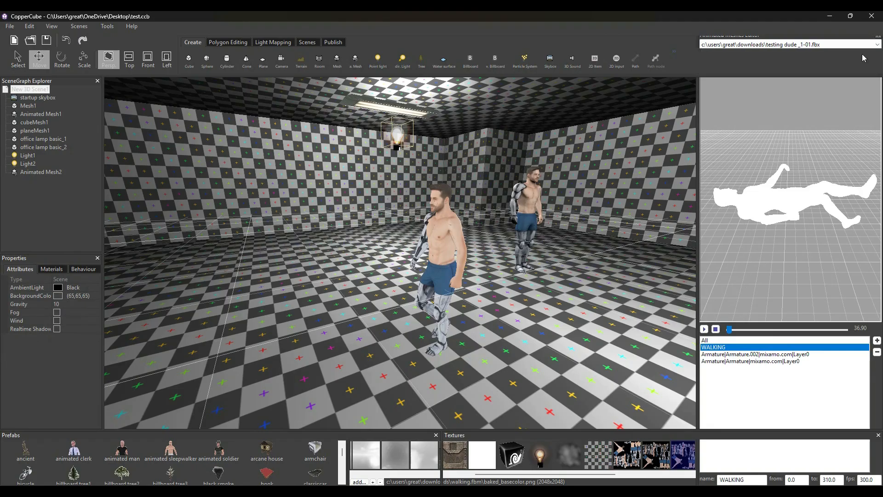
pyautogui.click(878, 36)
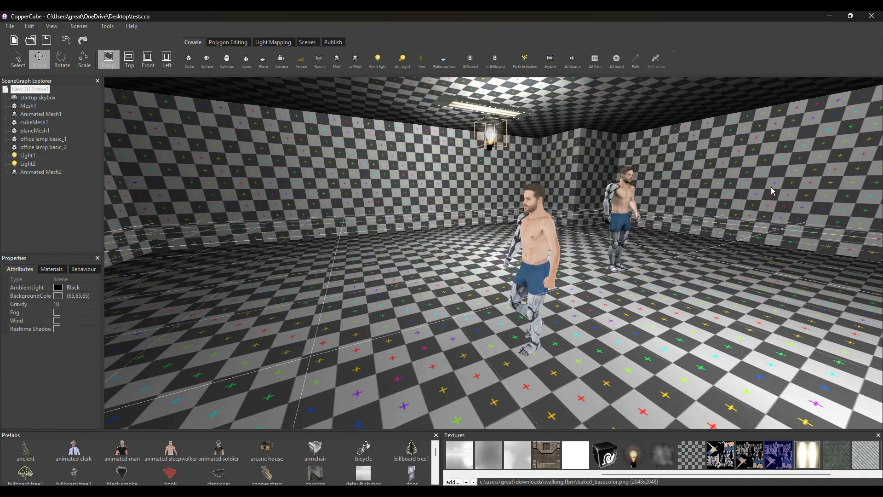
# Reopen the animated meshes editor for the second animated mesh and rename the Armature|Armature.002|mixamo.com|Layer0 clip to IDLE
pyautogui.click(540, 249)
pyautogui.click(60, 353)
pyautogui.click(69, 353)
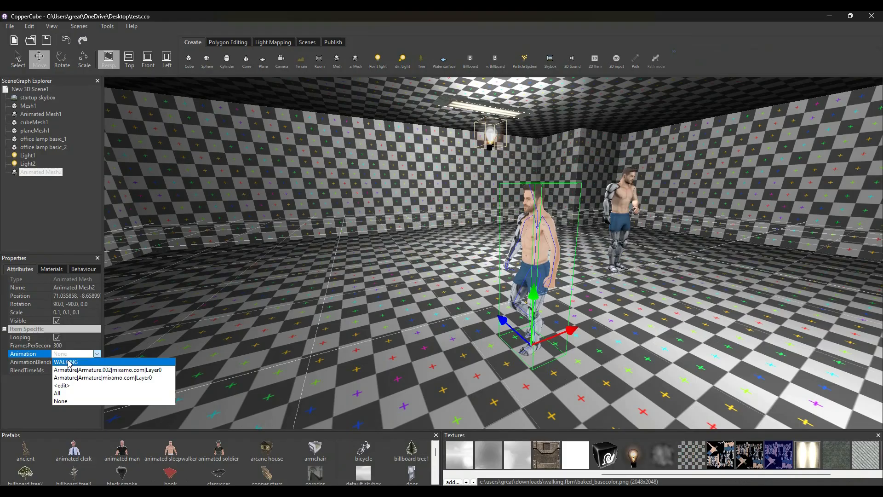
pyautogui.click(62, 386)
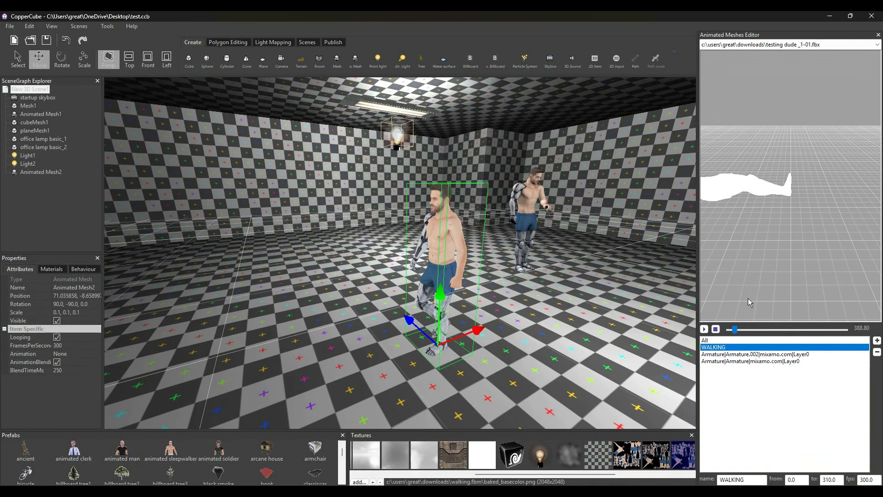
pyautogui.click(747, 354)
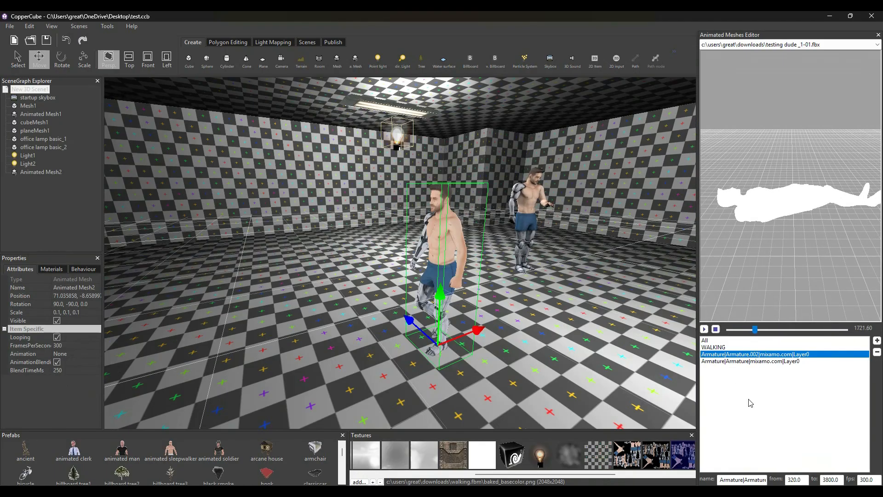
pyautogui.hotkey('ctrl', 'a')
pyautogui.press('BackSpace')
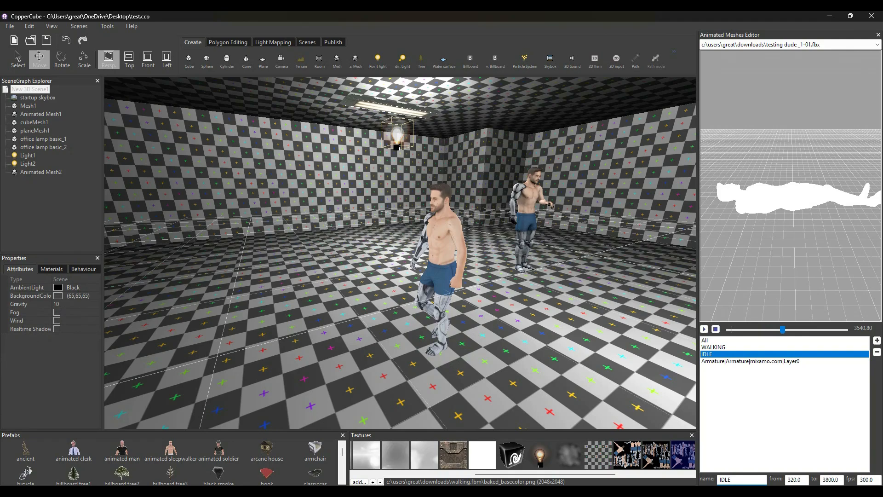
# Check the remaining Armature|Armature|mixamo.com|Layer0 clip against IDLE, and scrub through the full All timeline in the animated meshes editor
pyautogui.click(752, 361)
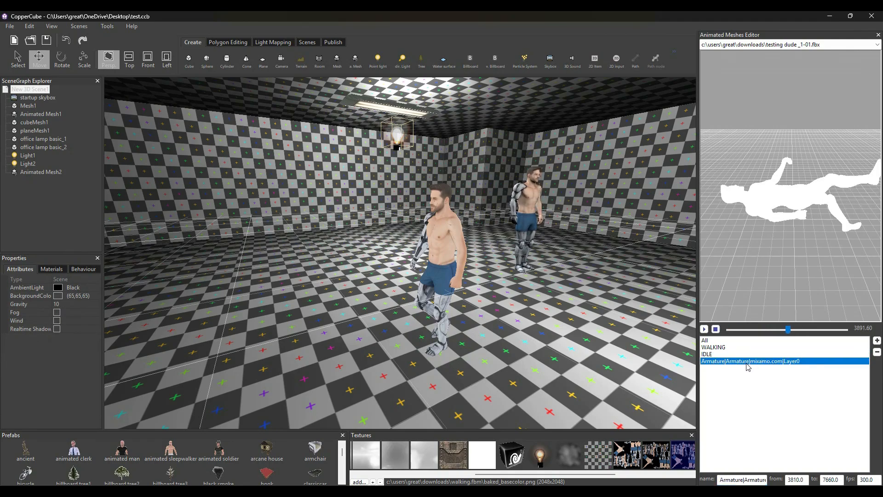
pyautogui.click(715, 330)
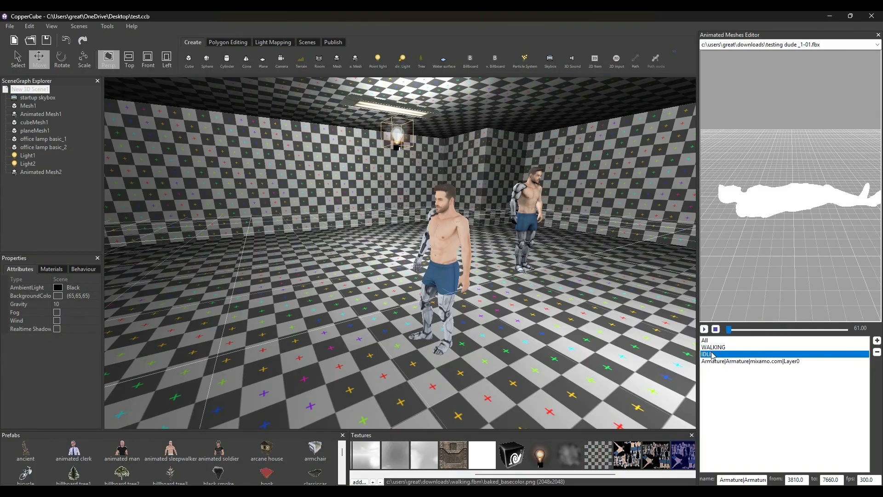
pyautogui.click(709, 354)
pyautogui.click(713, 361)
pyautogui.click(710, 341)
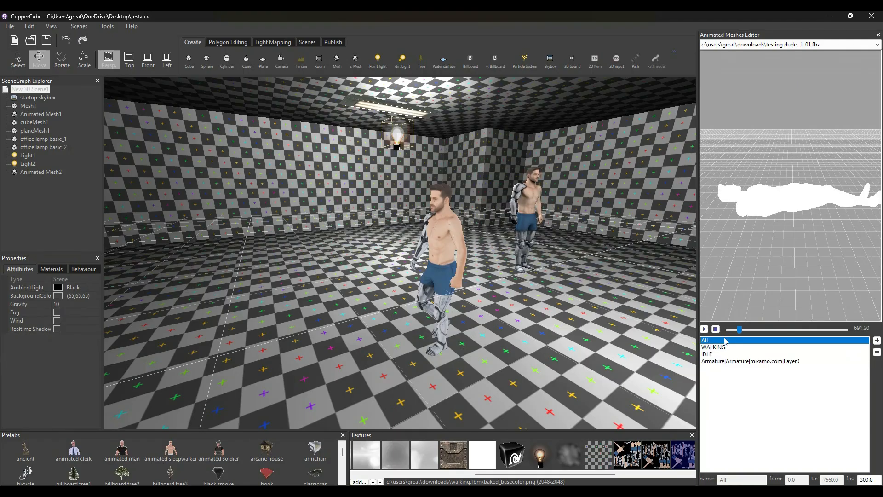
pyautogui.moveTo(741, 333); pyautogui.dragTo(854, 335)
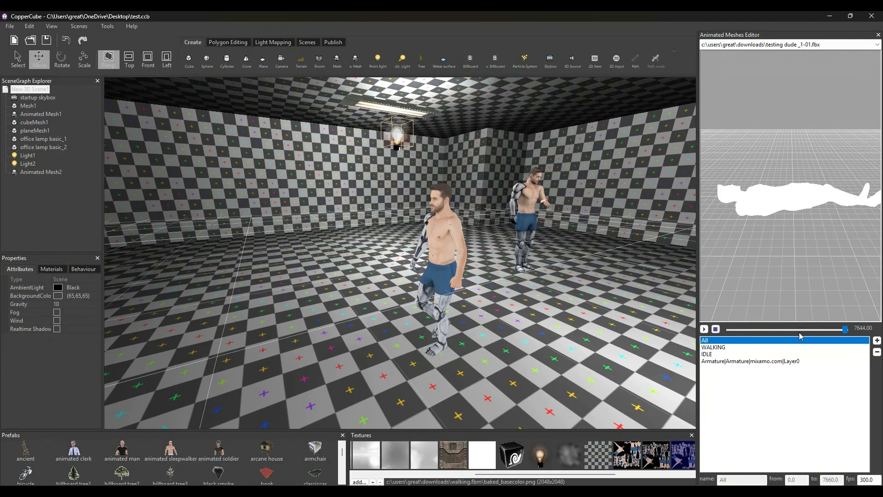
pyautogui.moveTo(849, 332); pyautogui.dragTo(695, 330)
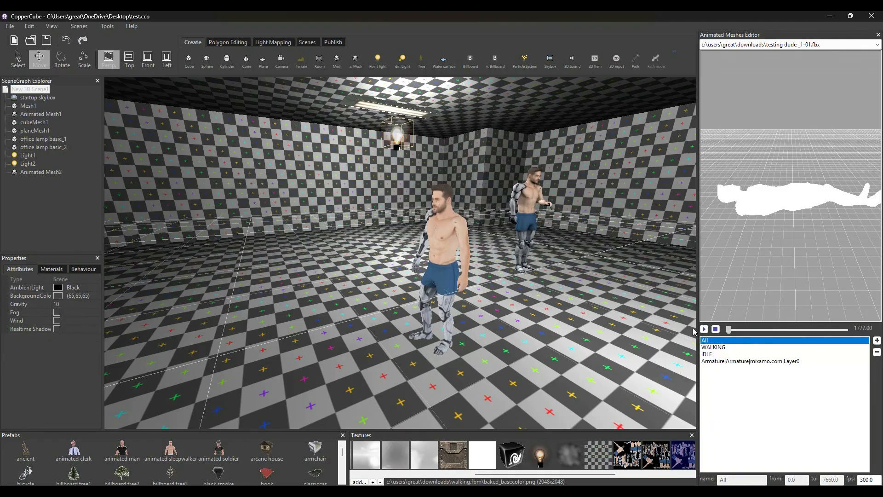
# Look over the IDLE, WALKING and Armature clips once more and close the animated meshes editor
pyautogui.click(716, 354)
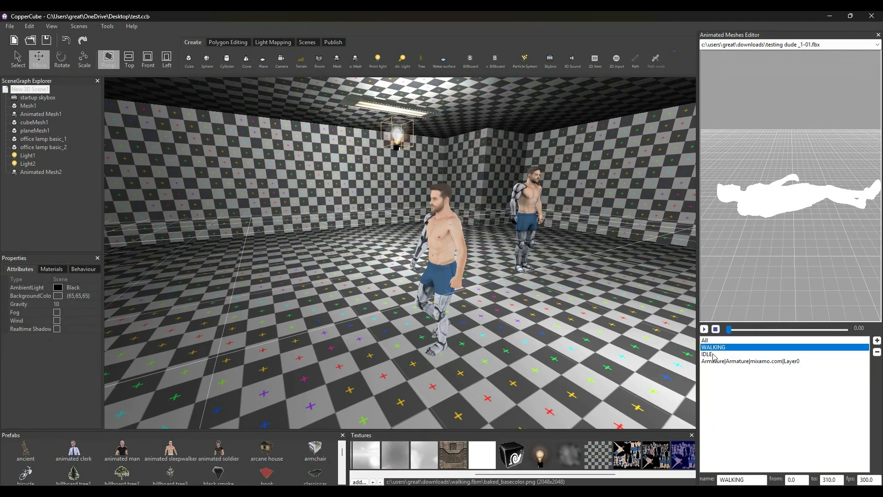
pyautogui.click(716, 361)
pyautogui.click(715, 354)
pyautogui.click(715, 347)
pyautogui.click(715, 340)
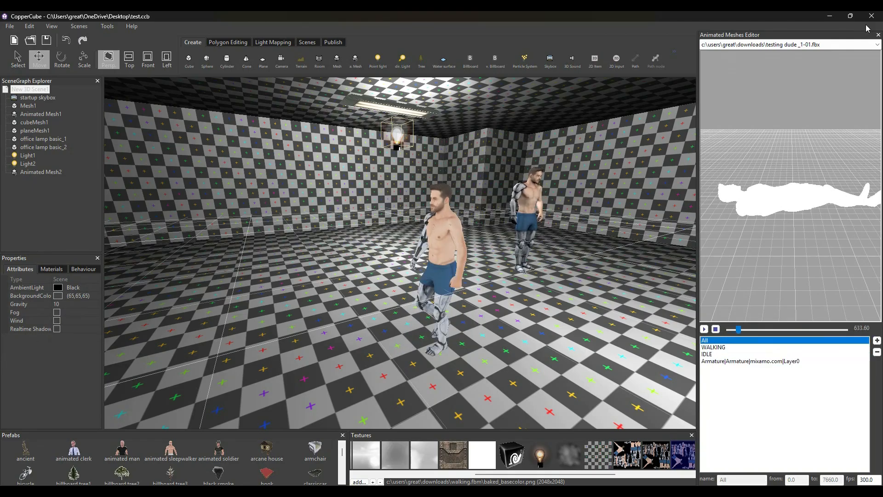
pyautogui.click(878, 35)
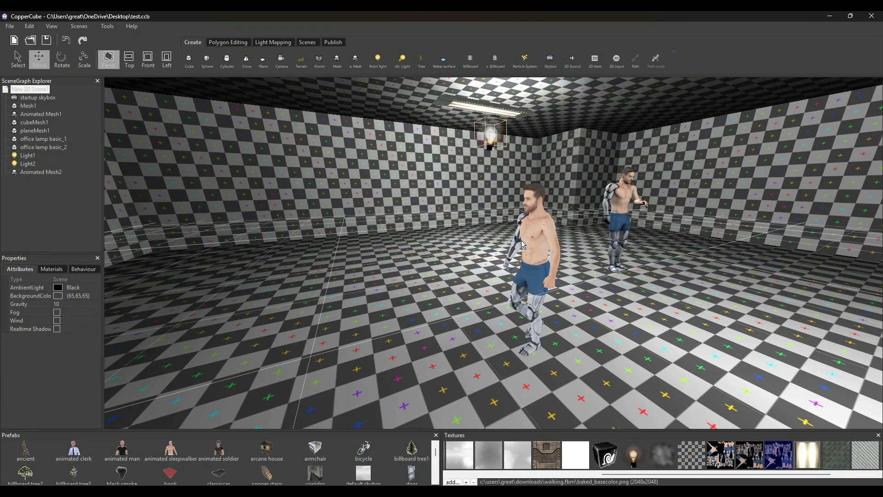
# Set the second animated mesh's animation to IDLE
pyautogui.click(538, 246)
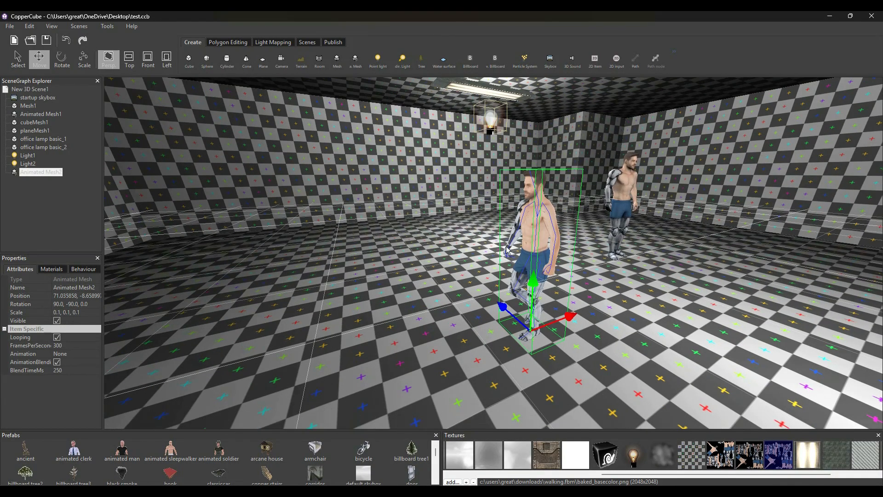
pyautogui.click(64, 355)
pyautogui.click(66, 354)
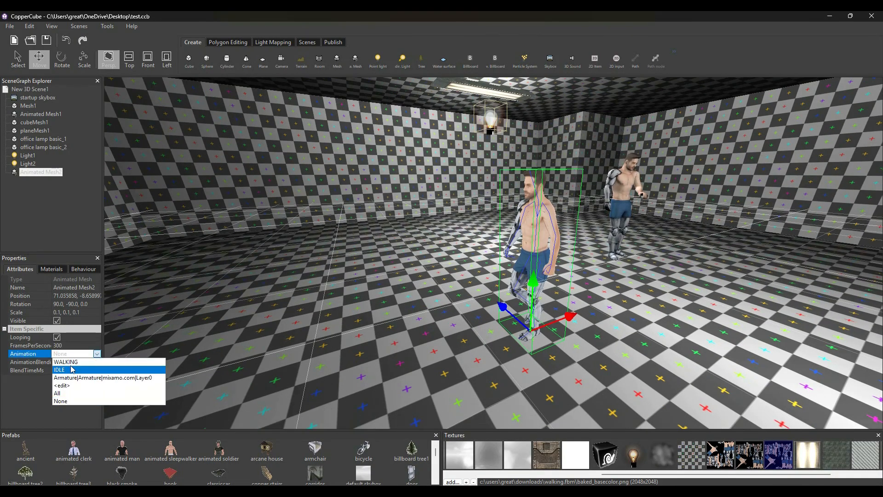
pyautogui.click(72, 369)
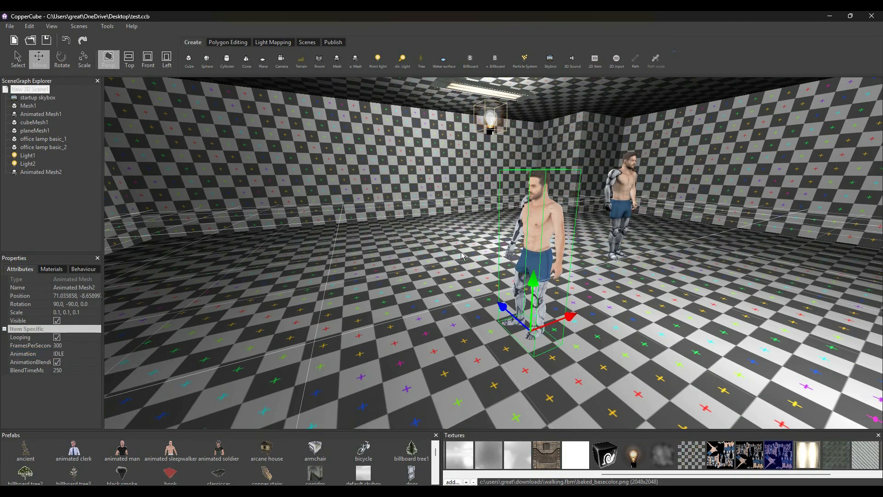
pyautogui.scroll(3, 462, 255)
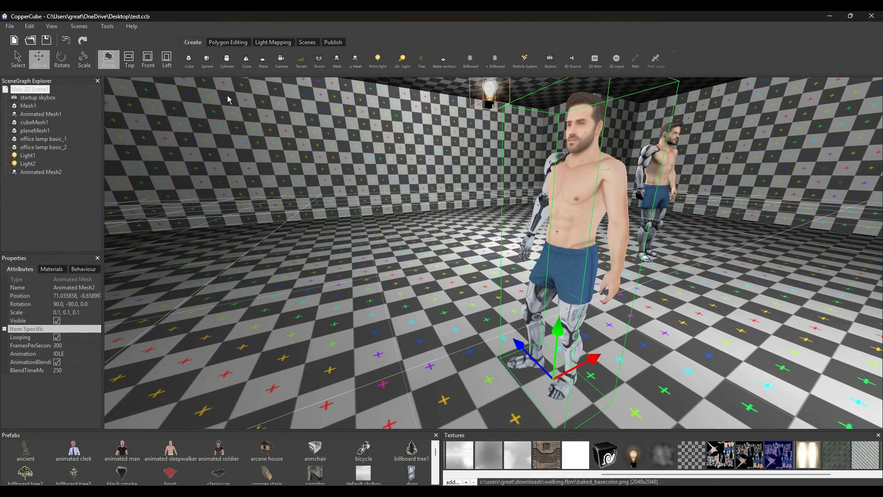
pyautogui.rightClick(560, 160)
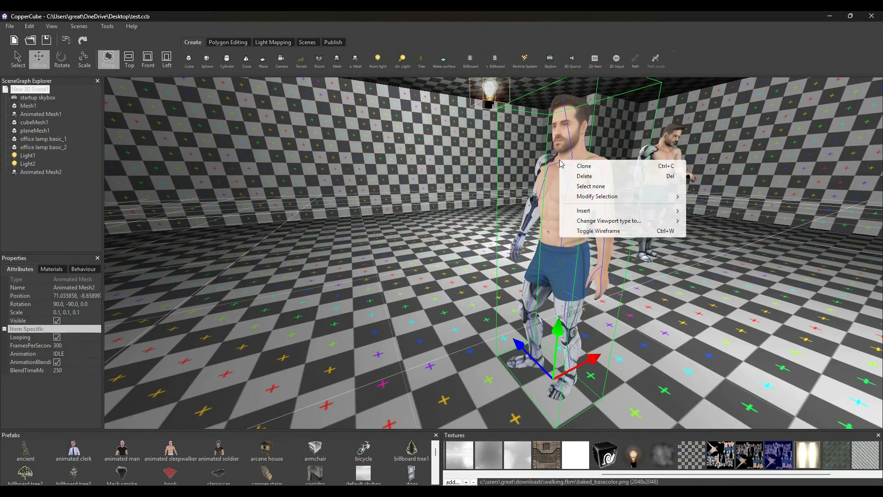
pyautogui.click(553, 195)
pyautogui.rightClick(558, 203)
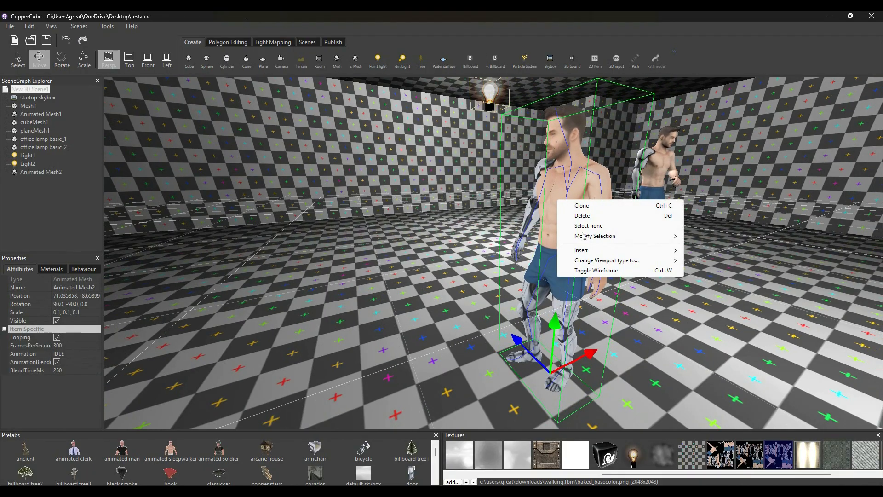
pyautogui.click(50, 270)
pyautogui.click(84, 269)
pyautogui.click(6, 282)
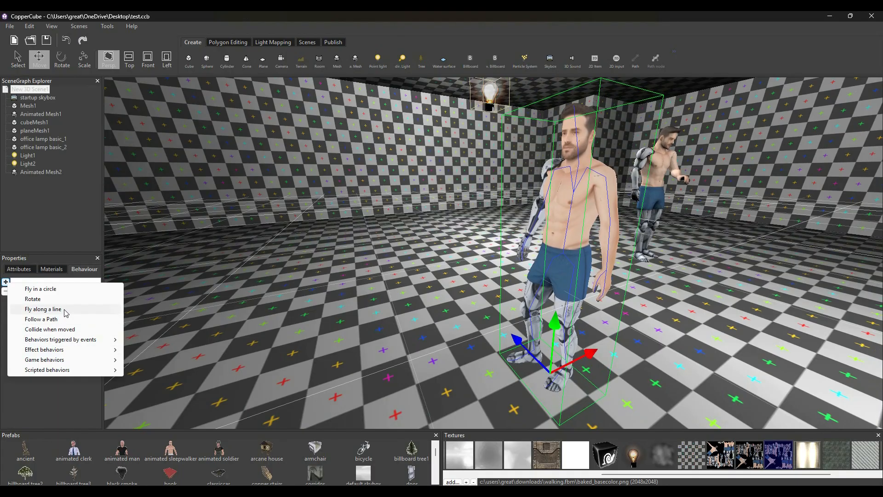
pyautogui.moveTo(67, 365)
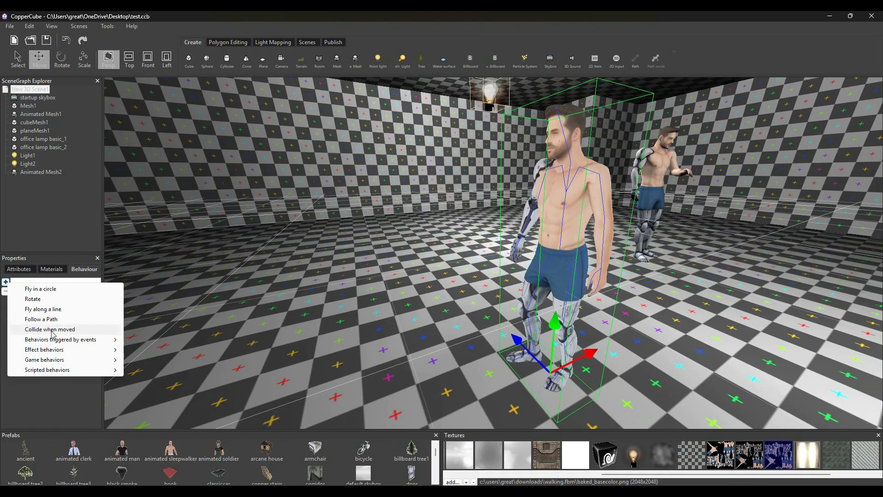
pyautogui.click(570, 208)
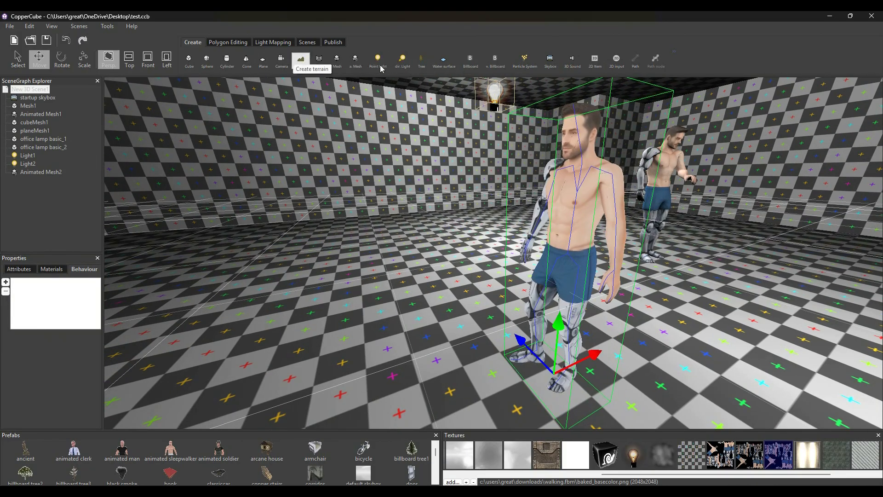
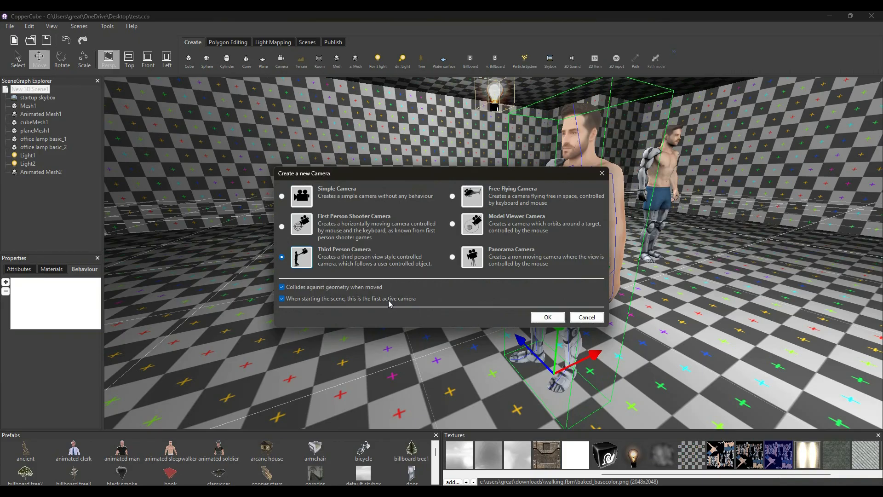
# Create a Third Person Camera that follows Animated Mesh2, collides against geometry and is the first active camera when the scene starts
pyautogui.click(536, 317)
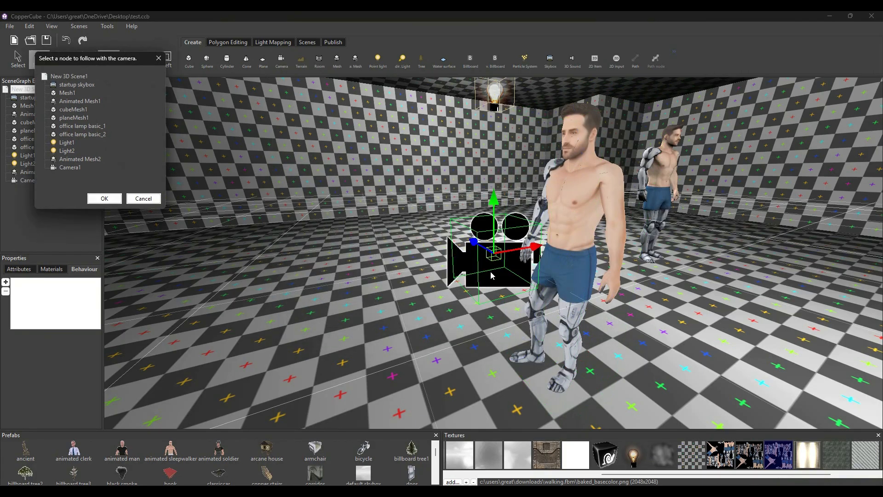
pyautogui.click(79, 160)
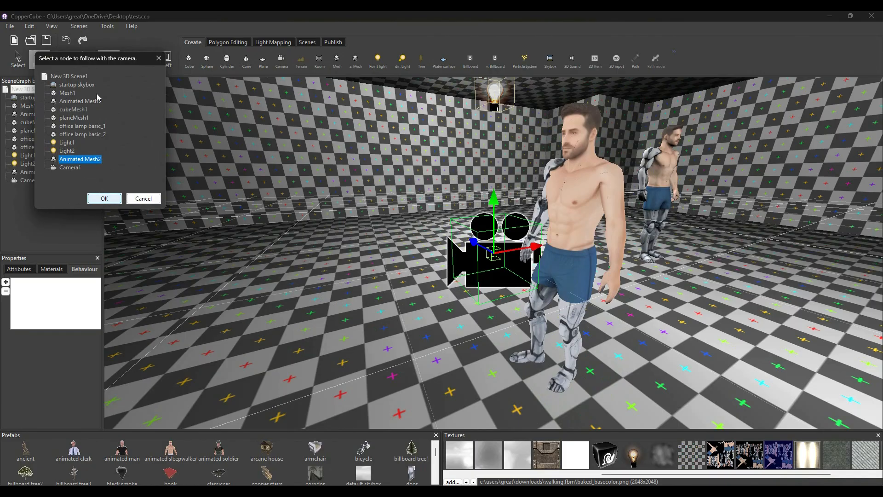
pyautogui.moveTo(99, 62); pyautogui.dragTo(207, 78)
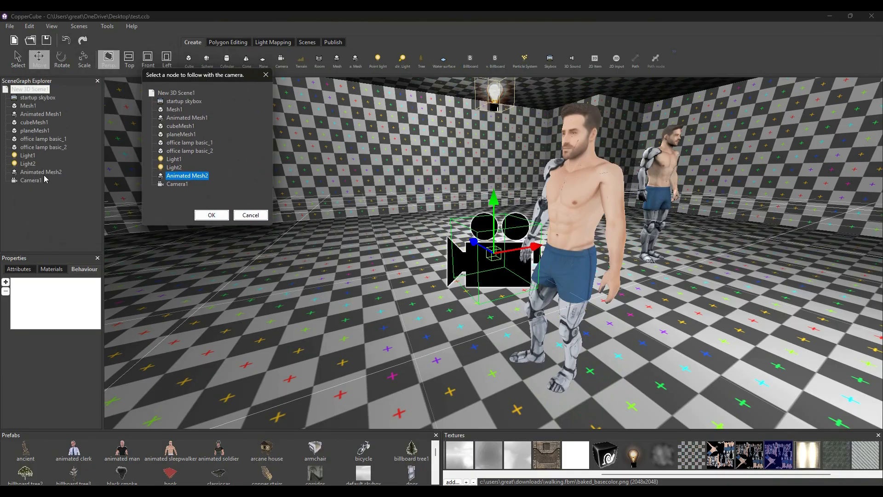
pyautogui.click(211, 215)
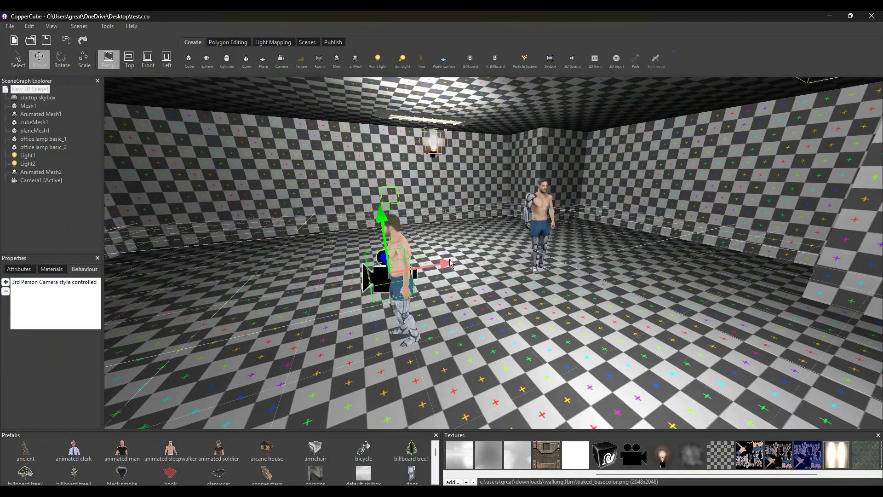
# Move the new camera away from and above the followed character, to about X 88.1, Y 18.6
pyautogui.moveTo(453, 261); pyautogui.dragTo(496, 247)
pyautogui.moveTo(508, 201); pyautogui.dragTo(569, 83)
pyautogui.scroll(4, 466, 257)
pyautogui.scroll(-2, 466, 258)
pyautogui.scroll(-4, 466, 257)
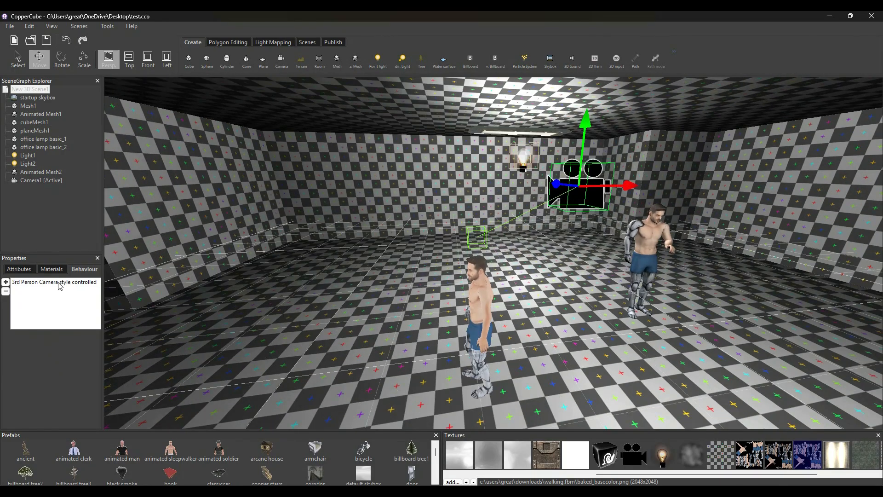
# Inspect the camera's 3rd Person Camera behaviour settings, its attributes and the behaviours that can be added to it
pyautogui.click(60, 282)
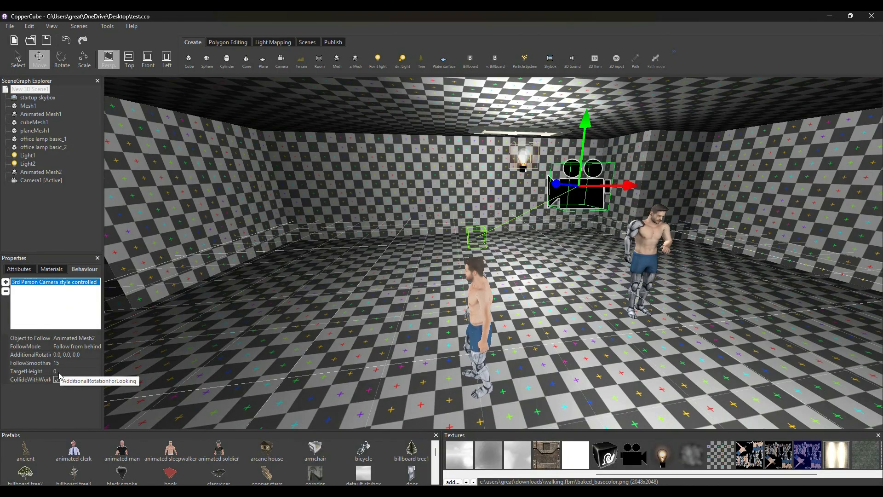
pyautogui.click(18, 271)
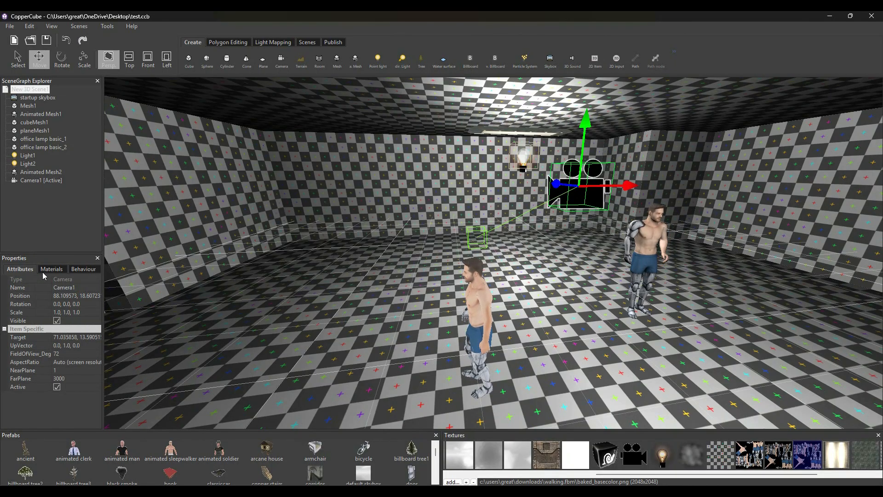
pyautogui.click(83, 271)
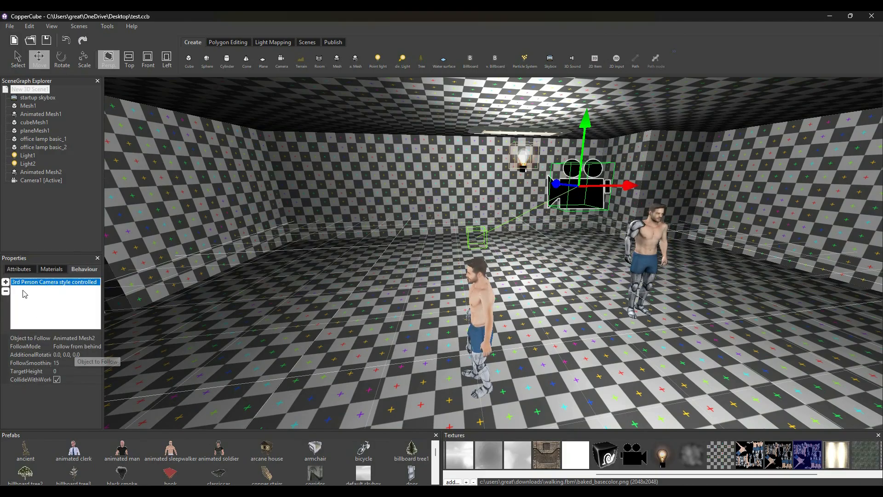
pyautogui.click(6, 282)
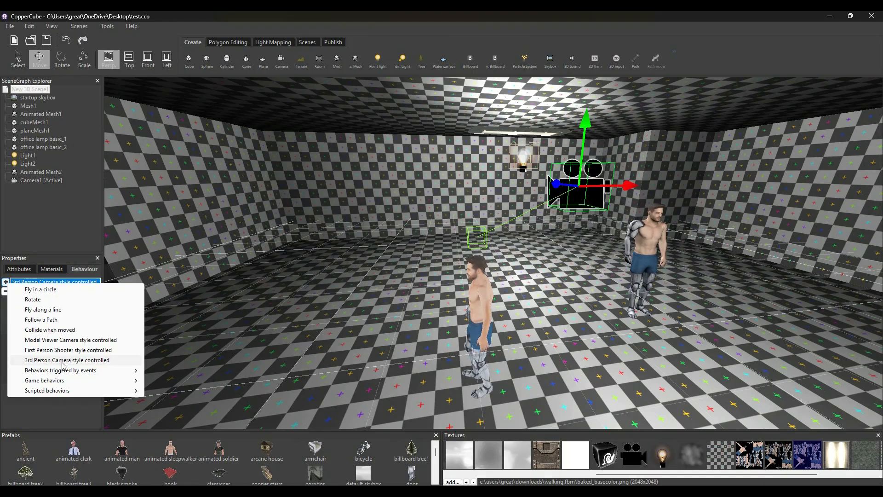
pyautogui.click(478, 299)
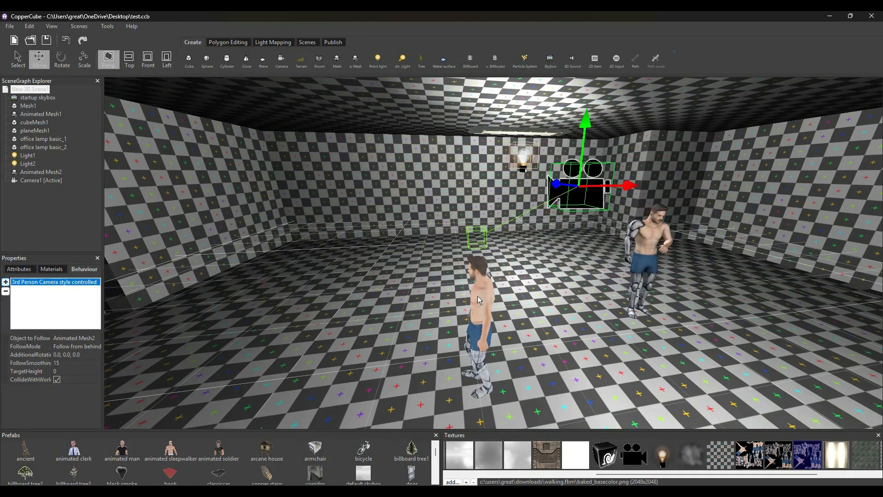
pyautogui.click(481, 325)
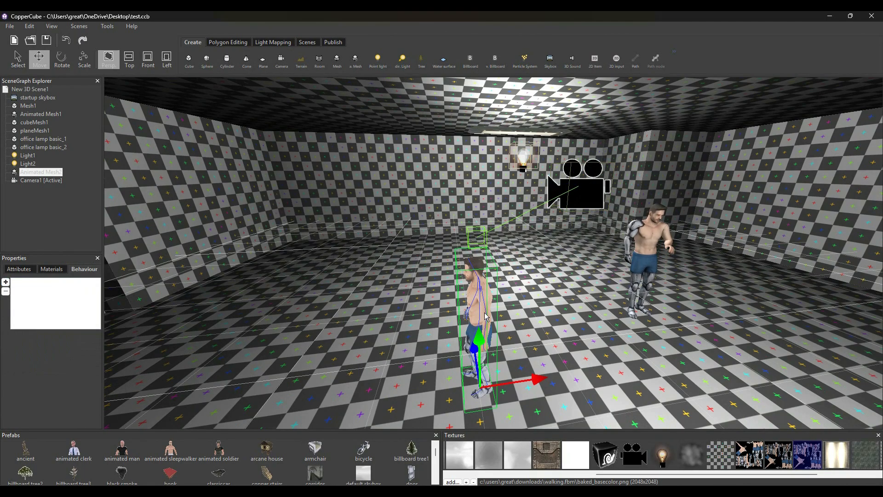
pyautogui.click(6, 282)
pyautogui.moveTo(46, 338)
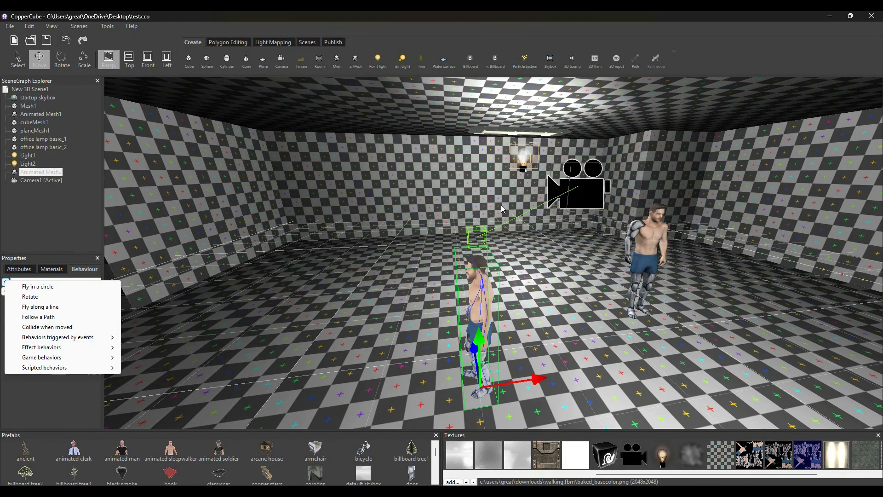
pyautogui.click(581, 192)
pyautogui.click(581, 192)
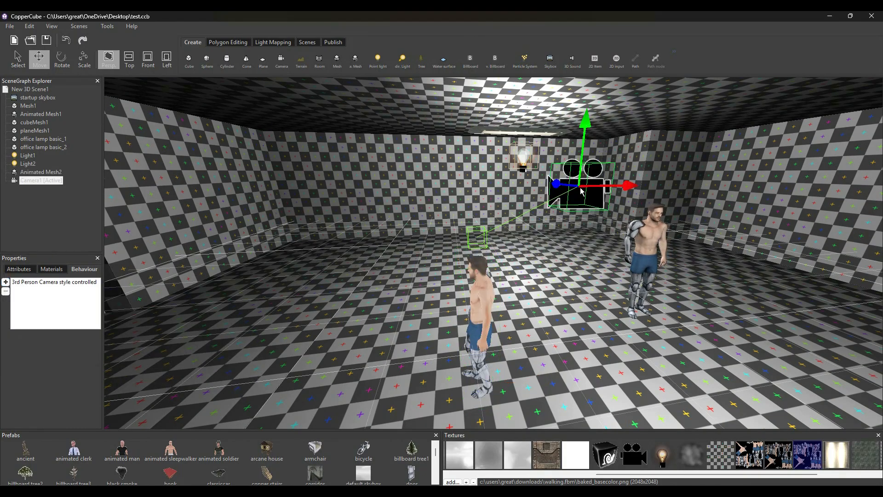
pyautogui.click(6, 282)
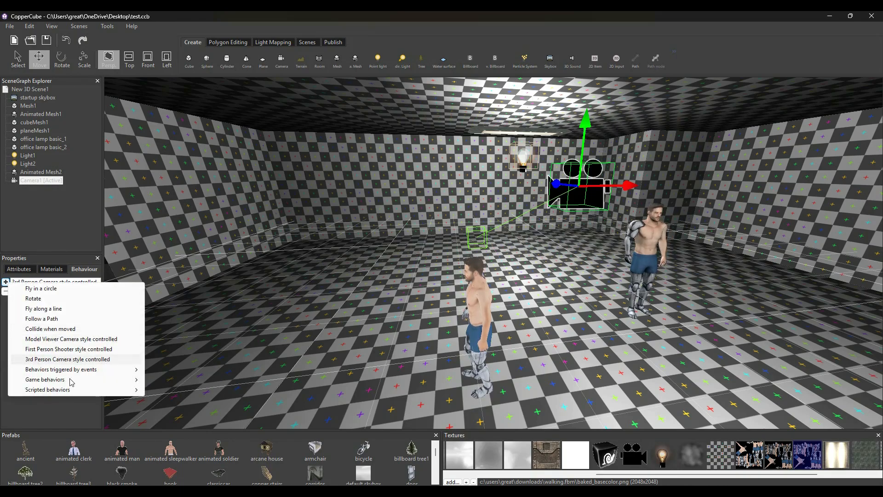
pyautogui.click(70, 407)
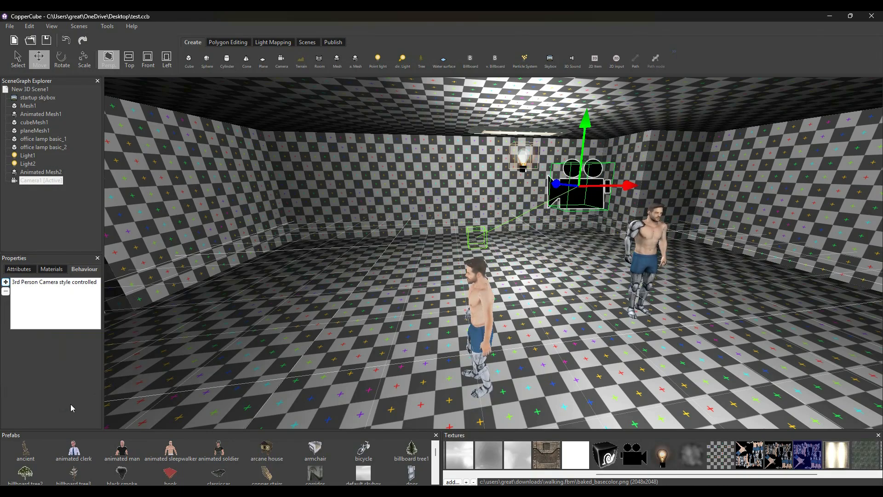
# Select the second animated mesh and start a test run of the scene published as Windows (.exe)
pyautogui.click(475, 320)
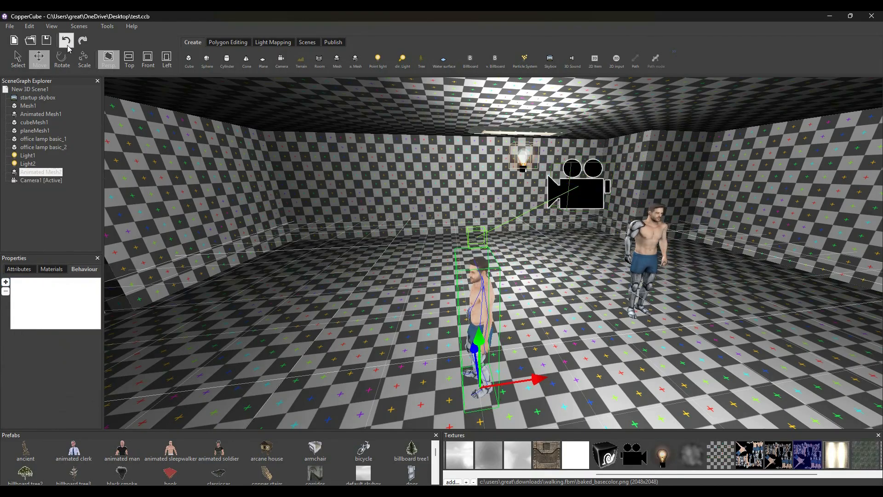
pyautogui.click(333, 42)
pyautogui.click(281, 61)
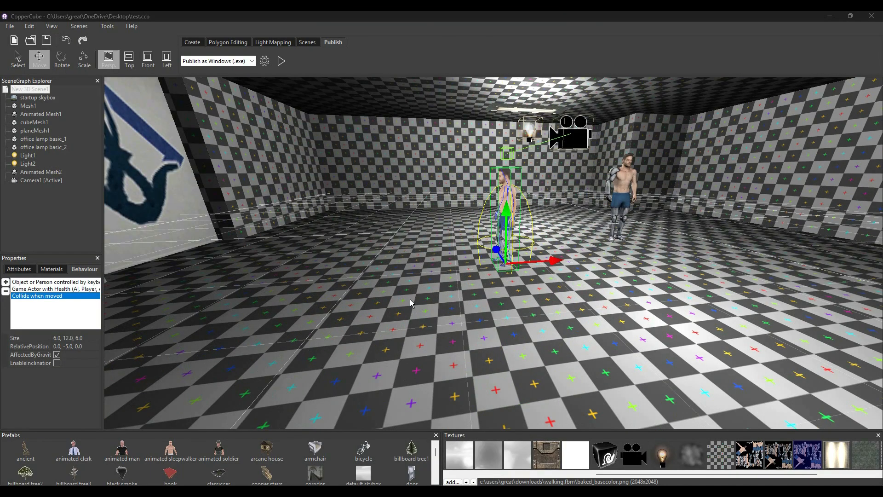
# Examine the behaviours, including game behaviours, that can be added to the selected character
pyautogui.moveTo(418, 268)
pyautogui.mouseDown(button='middle')
pyautogui.moveTo(418, 282)
pyautogui.moveTo(411, 276)
pyautogui.mouseUp(button='middle')
pyautogui.scroll(3, 411, 279)
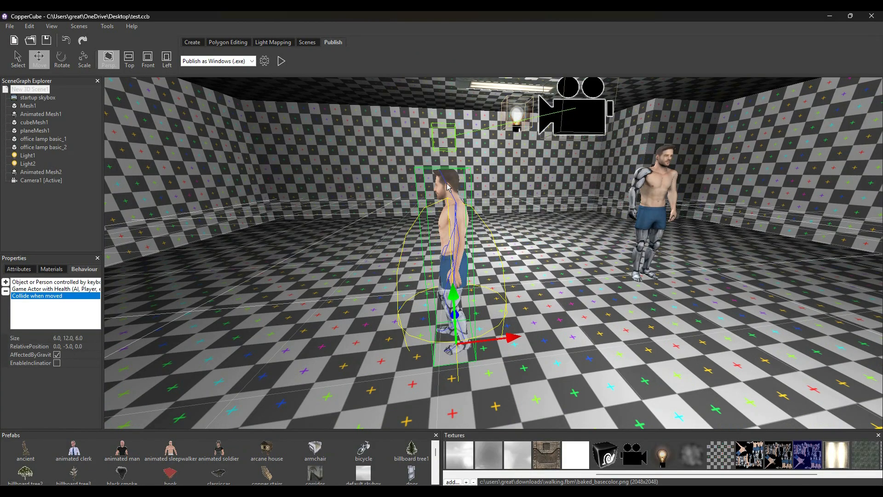
pyautogui.click(5, 282)
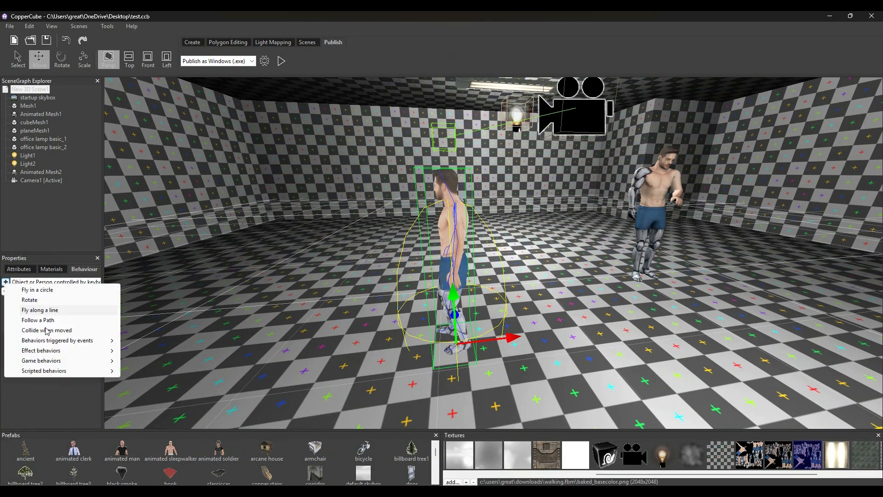
pyautogui.moveTo(92, 361)
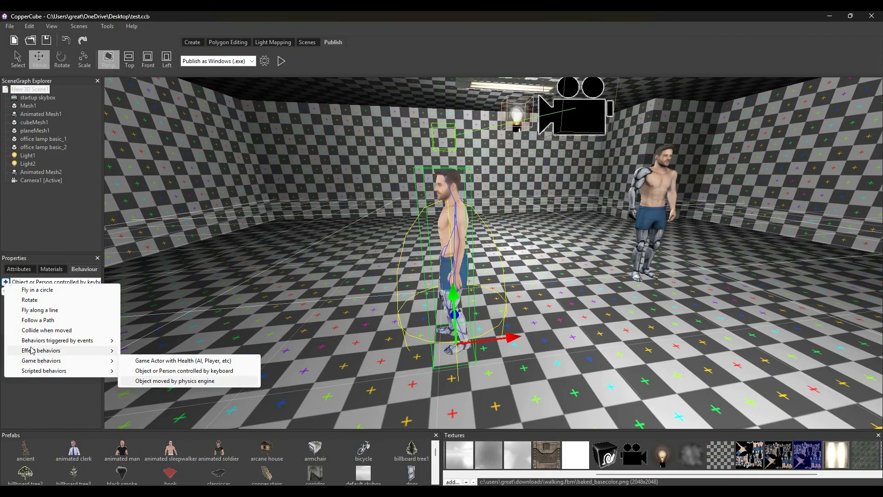
pyautogui.click(74, 330)
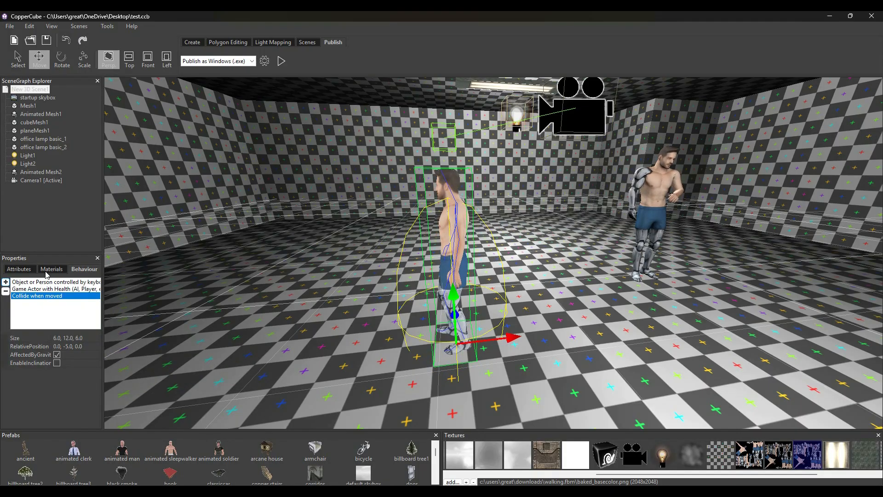
# Check the keyboard control behaviour's settings and choose This is the Player as the Game Actor with Health mode
pyautogui.click(26, 283)
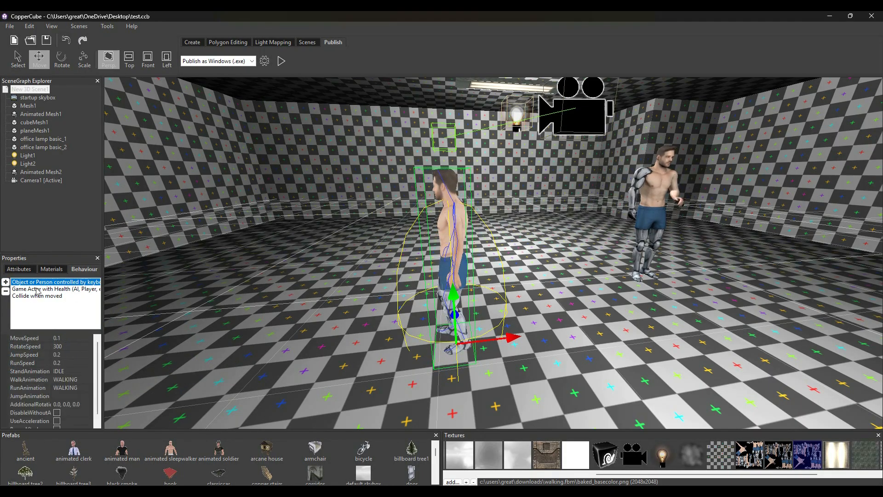
pyautogui.click(37, 289)
pyautogui.click(83, 339)
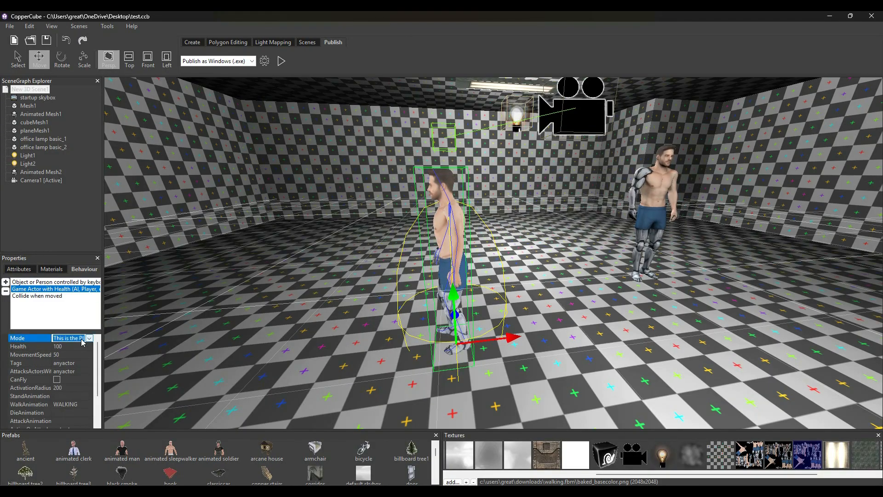
pyautogui.click(90, 339)
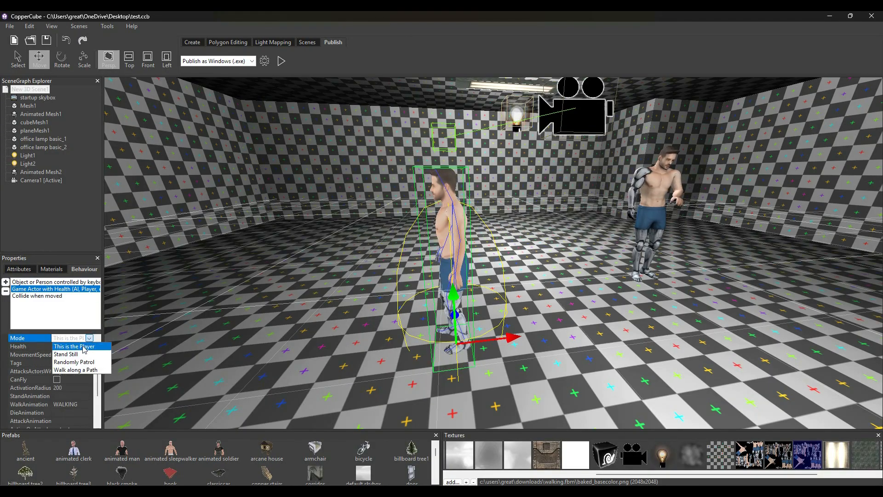
pyautogui.click(82, 346)
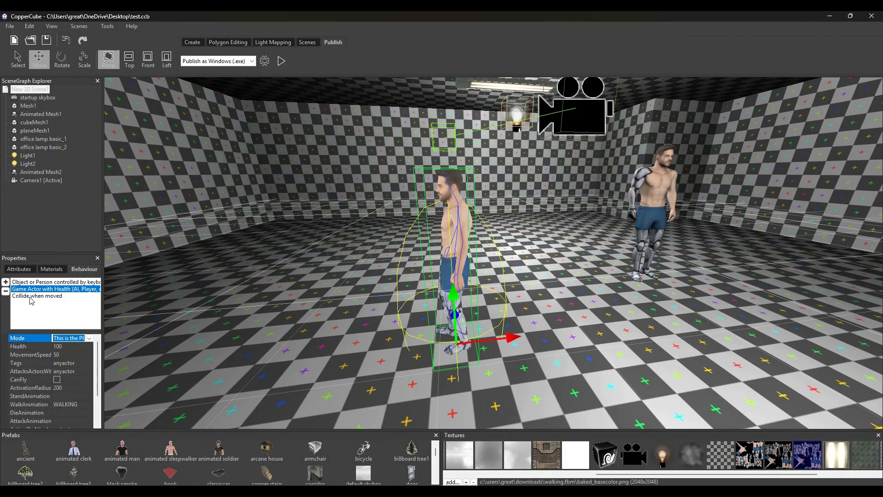
# Set the relative position of the character's Collide when moved behaviour to 0.0, -8.0, 0.0 and check its outline at the feet
pyautogui.click(55, 296)
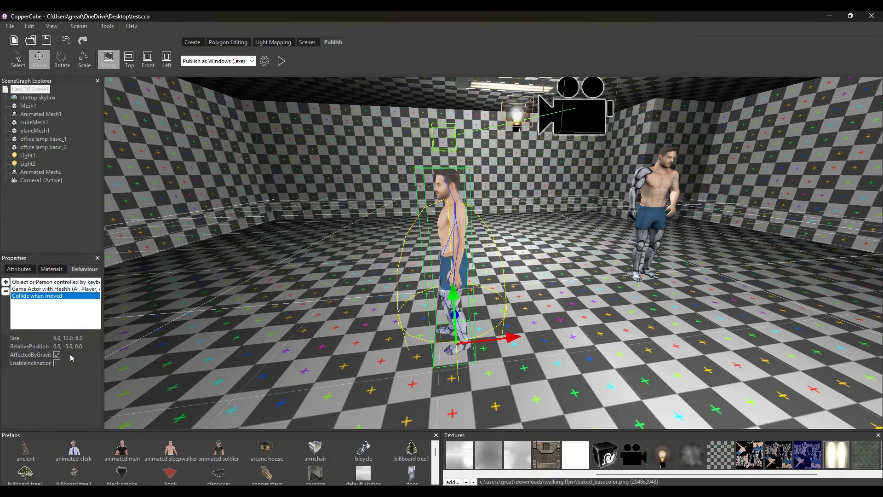
pyautogui.click(69, 347)
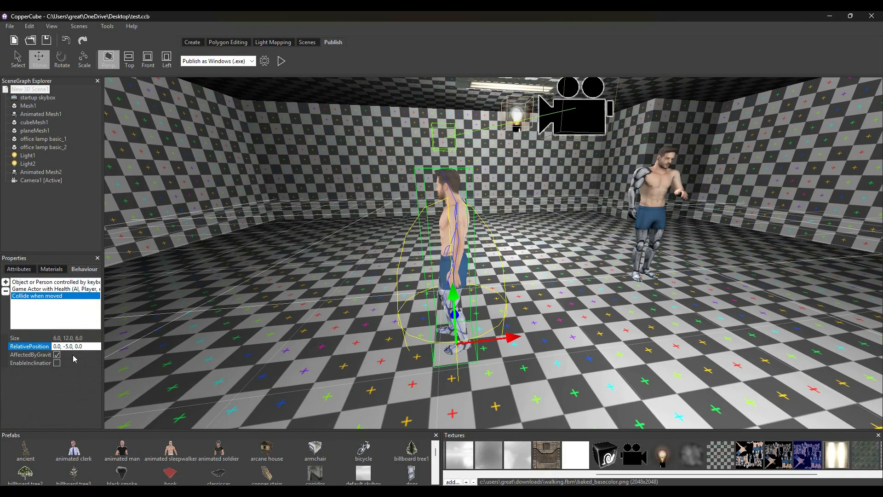
pyautogui.press('BackSpace')
pyautogui.write('6')
pyautogui.press('BackSpace')
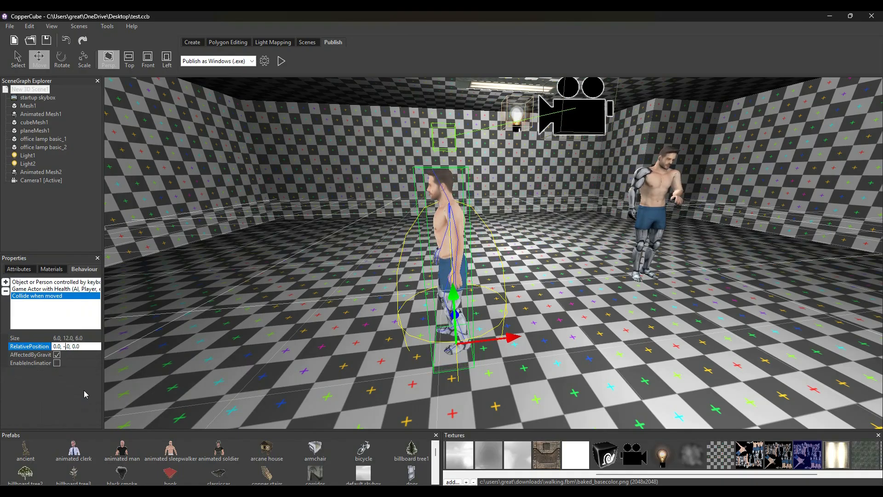
pyautogui.write('8')
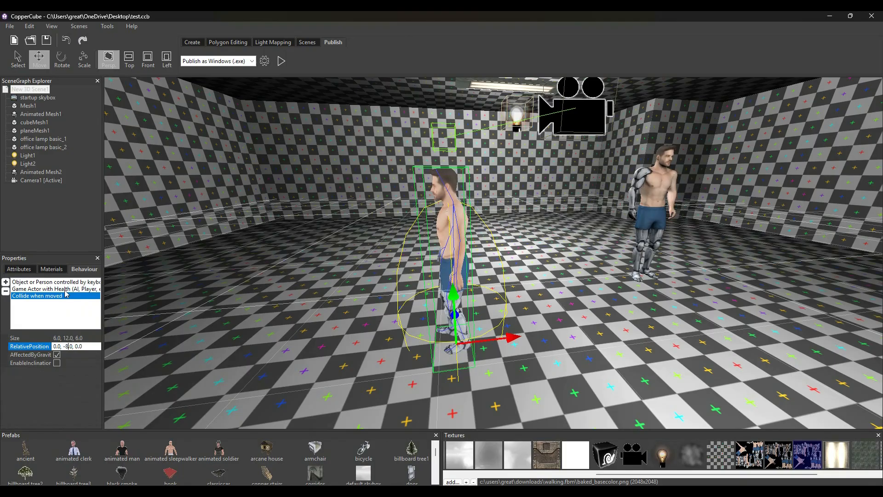
pyautogui.click(46, 289)
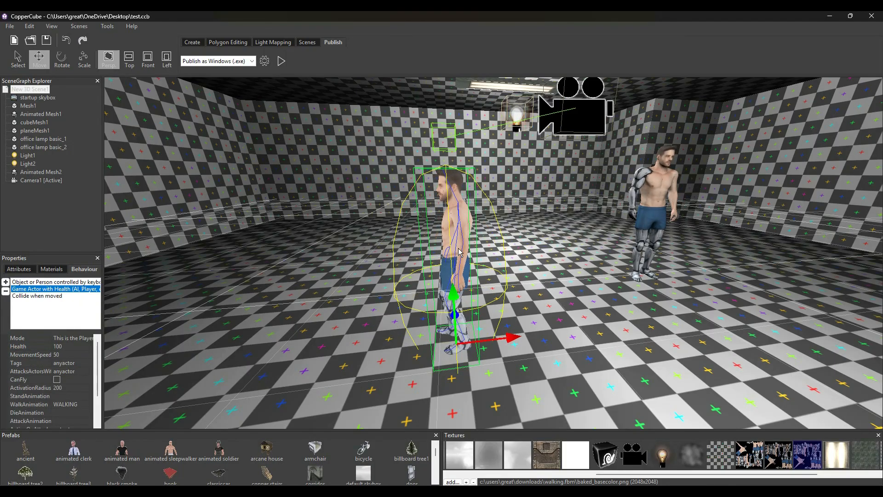
pyautogui.scroll(4, 449, 299)
pyautogui.moveTo(449, 299); pyautogui.dragTo(422, 271, button='right')
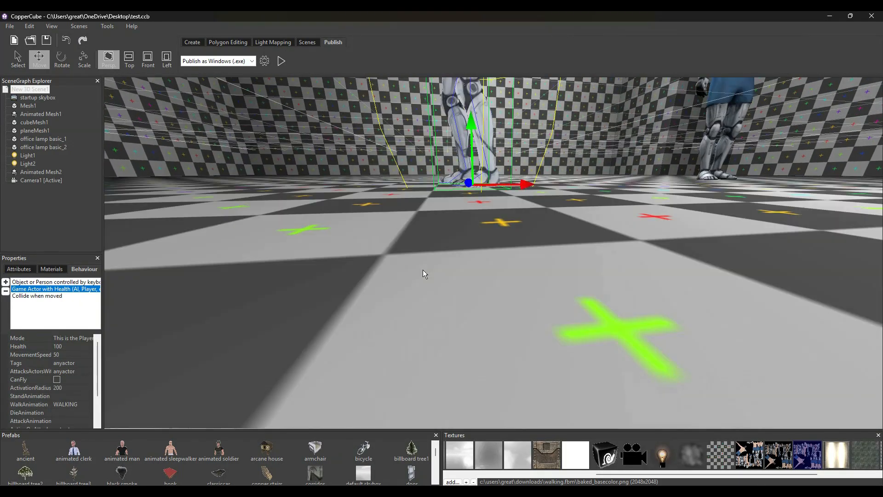
# Set the size of the Collide when moved behaviour to 6.0, 10.0, 6.0 and check its outline against the floor
pyautogui.click(47, 296)
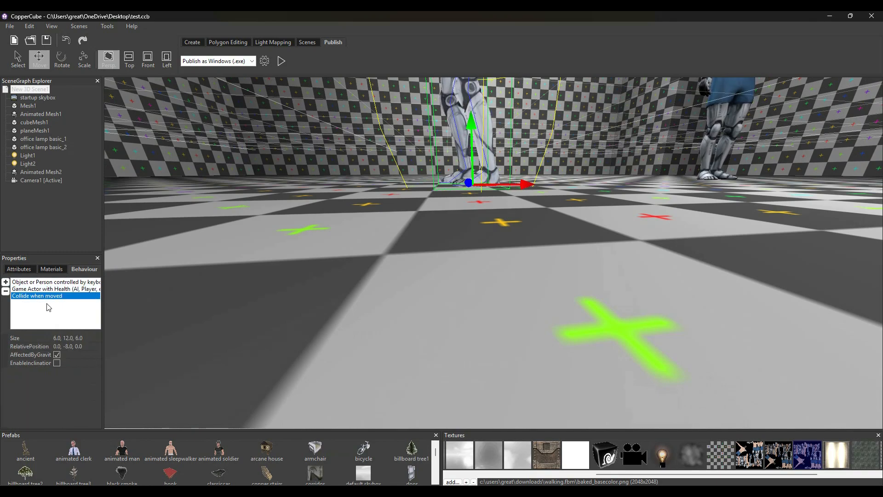
pyautogui.click(67, 338)
pyautogui.click(67, 338)
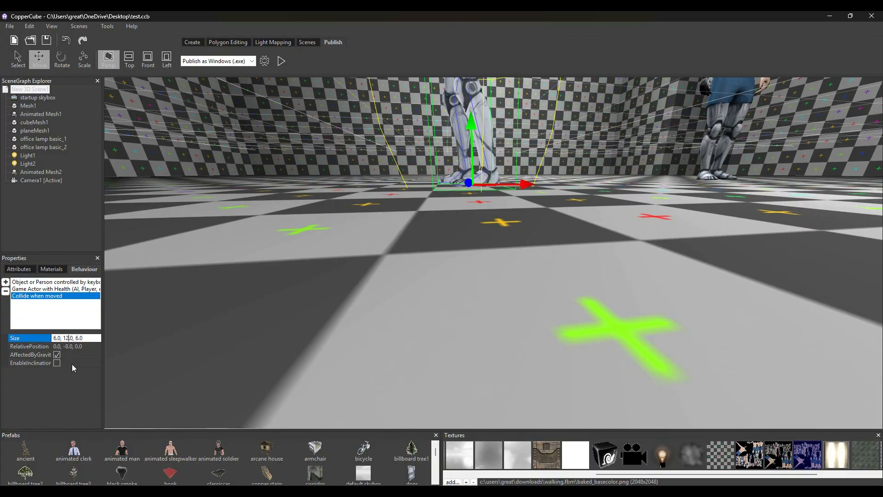
pyautogui.write('0')
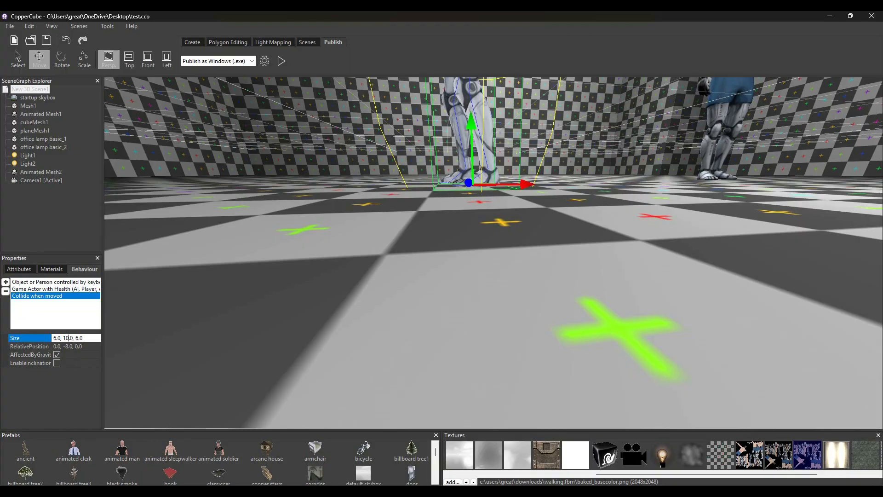
pyautogui.click(54, 314)
pyautogui.moveTo(347, 157); pyautogui.dragTo(346, 159, button='middle')
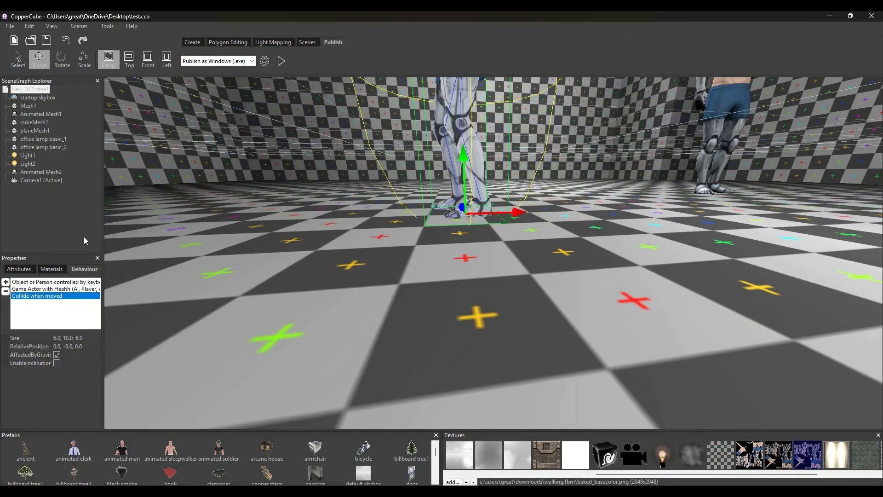
# Try collision heights of 9.0 and 8.0, and set the Collide when moved size to 6.0, 9.0, 6.0
pyautogui.click(67, 338)
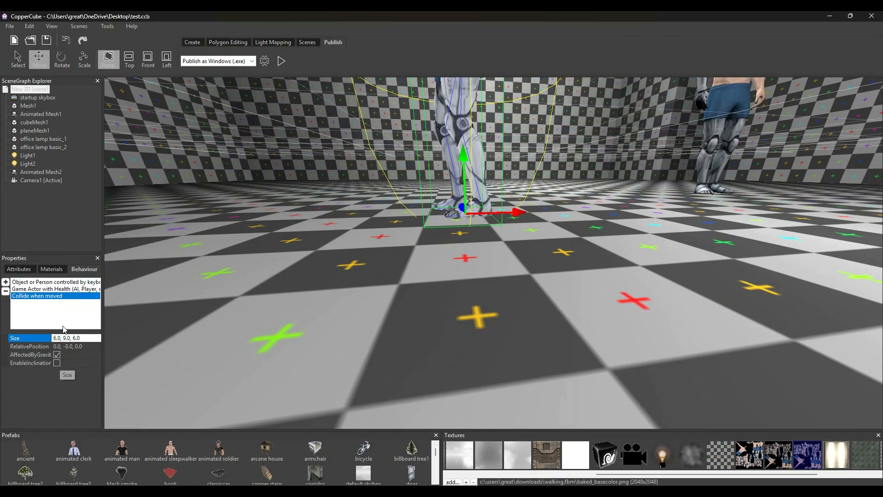
pyautogui.click(72, 313)
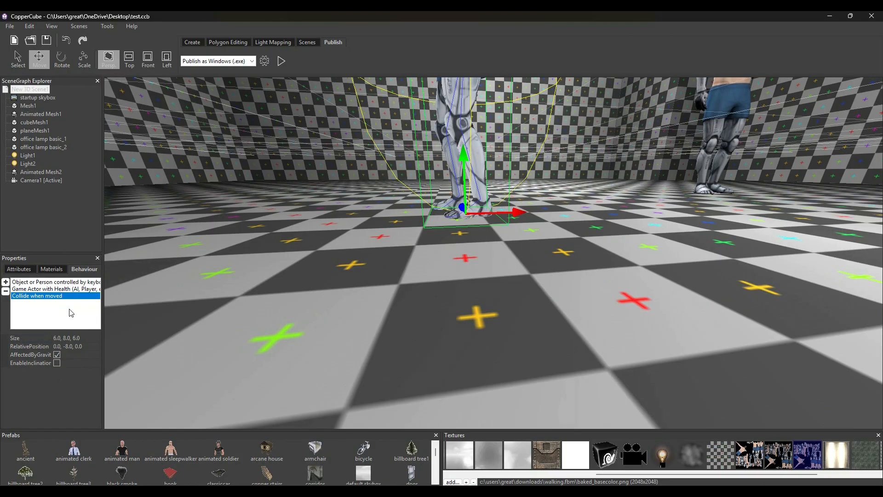
pyautogui.click(63, 338)
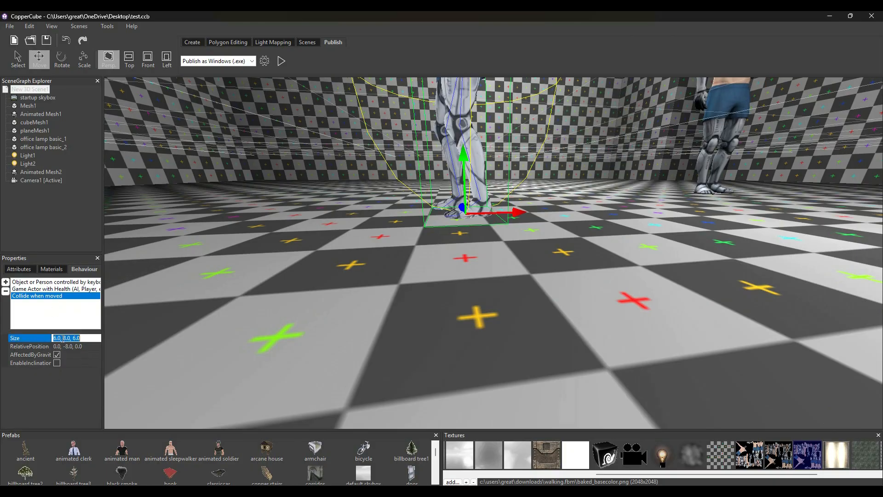
pyautogui.press('BackSpace')
pyautogui.write('9')
pyautogui.click(56, 321)
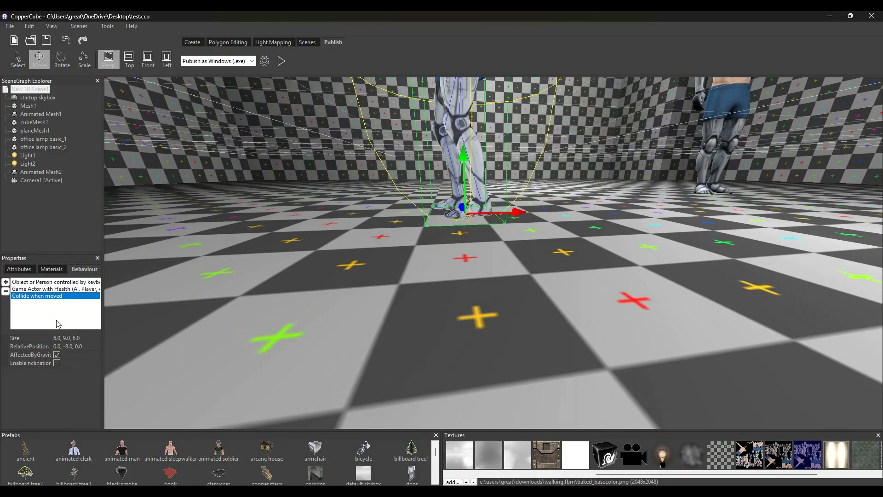
pyautogui.moveTo(243, 208); pyautogui.dragTo(415, 248, button='middle')
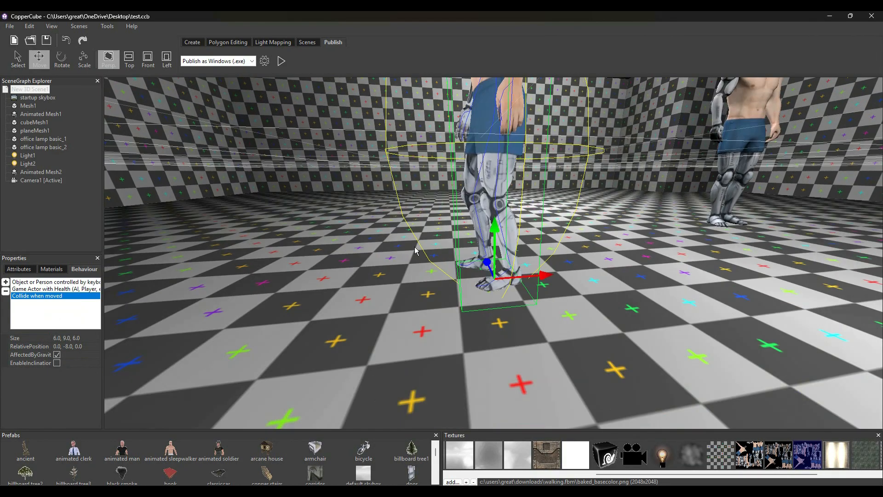
pyautogui.scroll(-5, 568, 95)
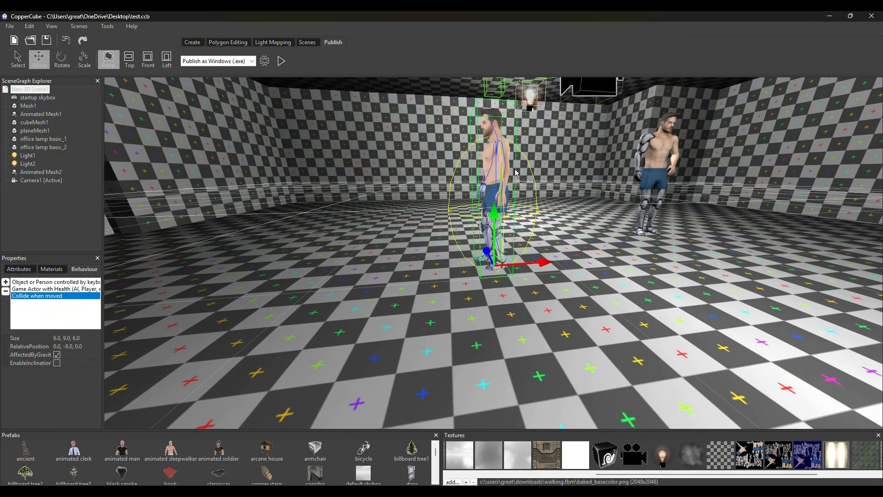
# Set the relative position of the character's Collide when moved behaviour to 0.0, -10.0, 0.0
pyautogui.scroll(-3, 515, 172)
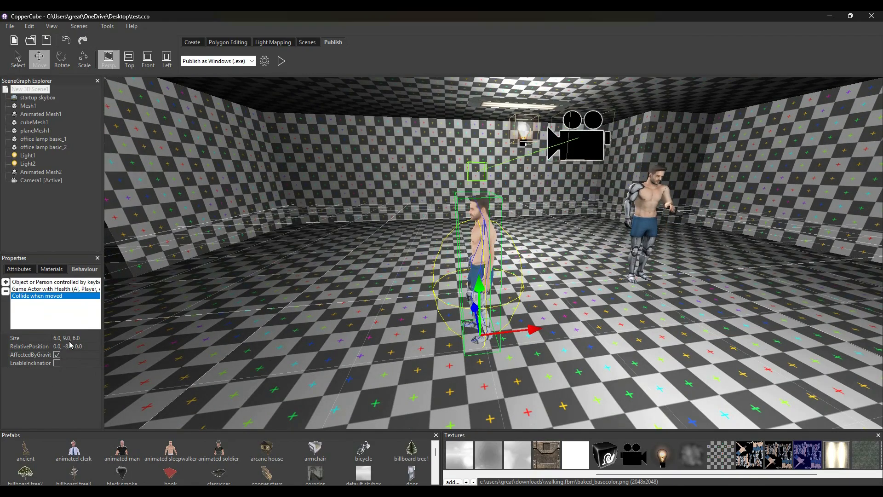
pyautogui.scroll(5, 522, 233)
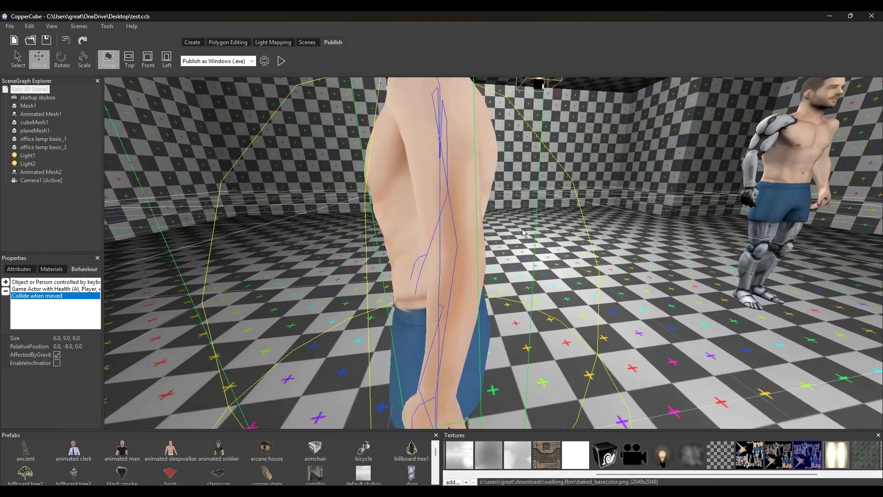
pyautogui.scroll(-3, 523, 233)
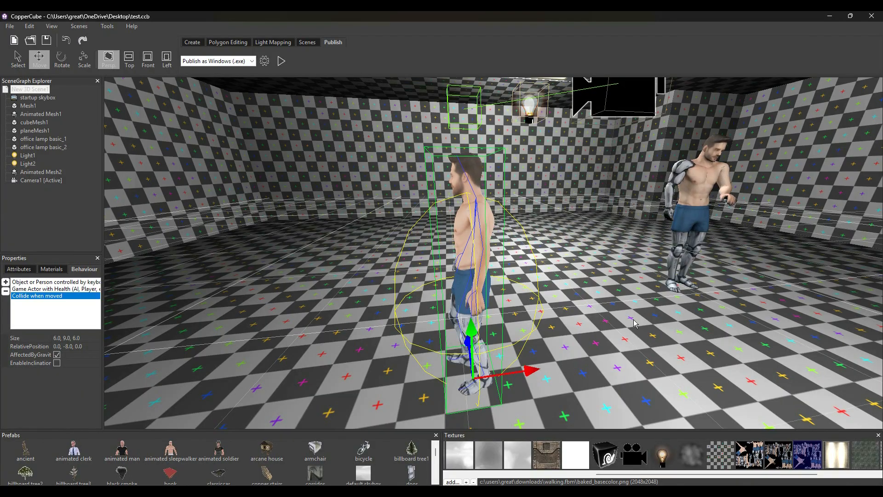
pyautogui.scroll(2, 495, 221)
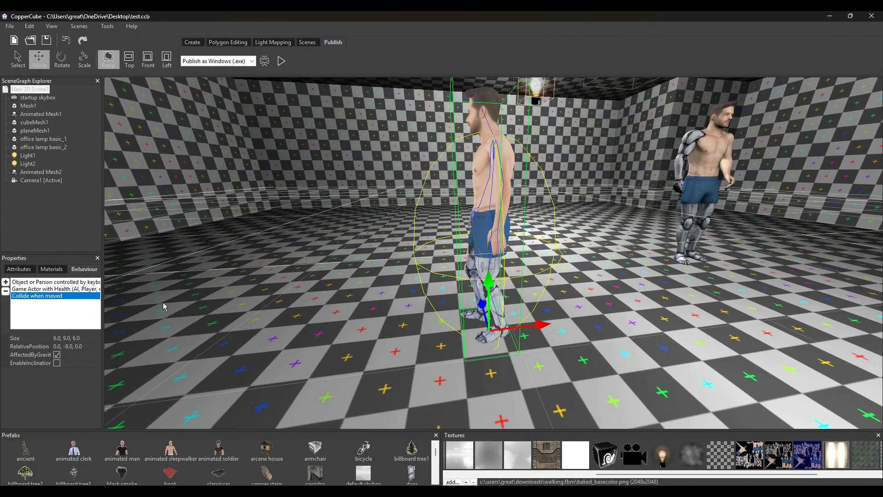
pyautogui.click(69, 346)
pyautogui.press('BackSpace')
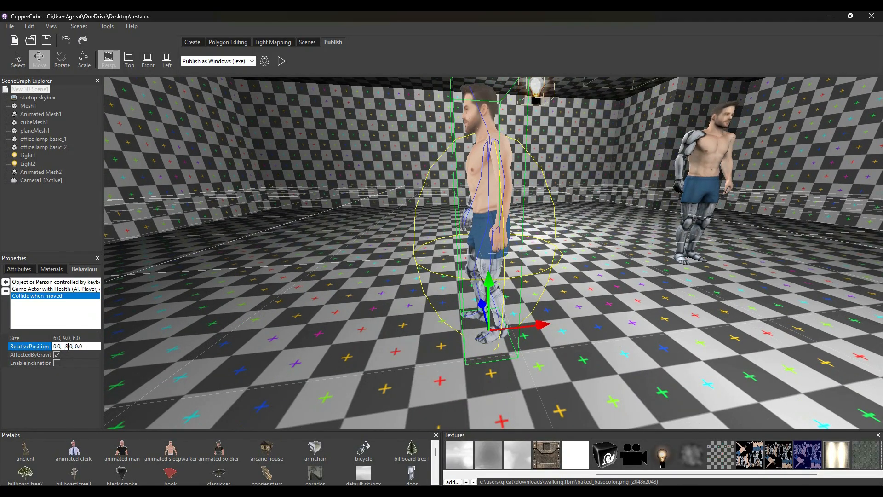
pyautogui.write('10')
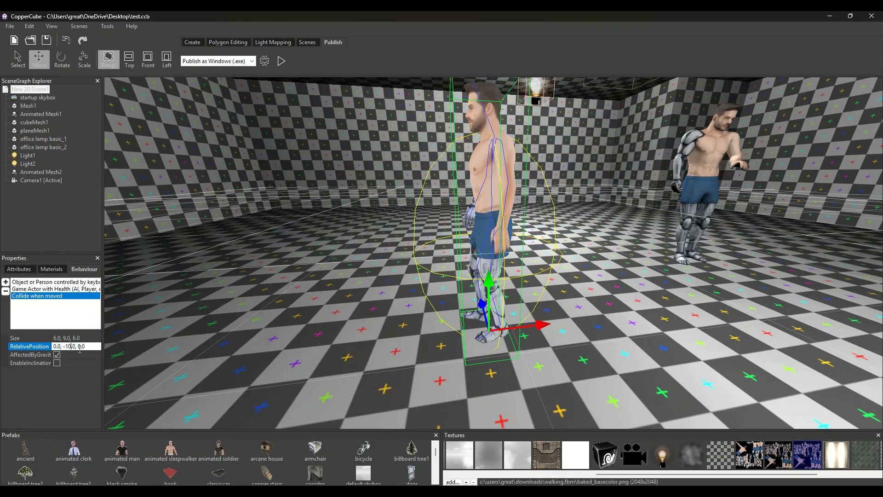
pyautogui.click(72, 320)
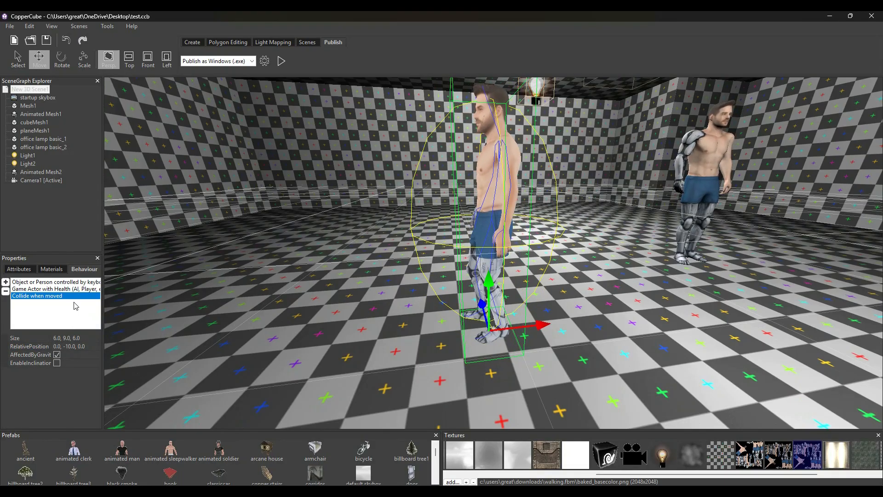
# Set the size of the character's Collide when moved behaviour to 6.0, 12.0, 6.0
pyautogui.click(67, 338)
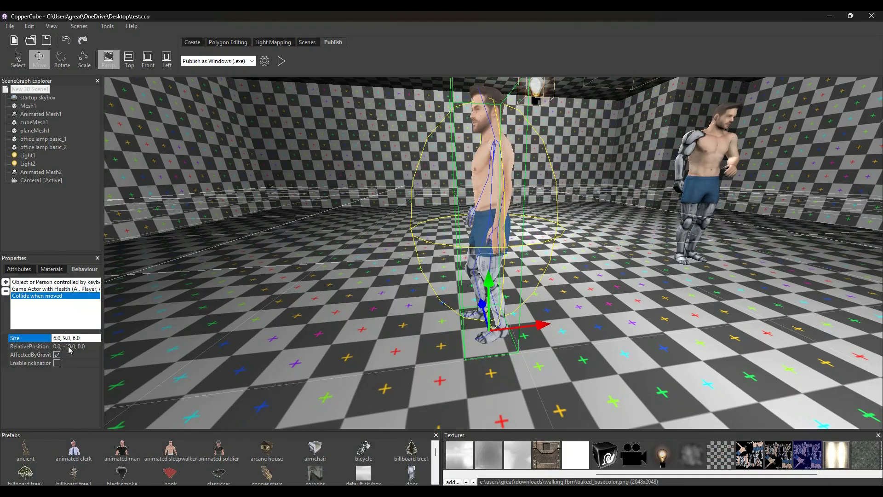
pyautogui.press('BackSpace')
pyautogui.write('12')
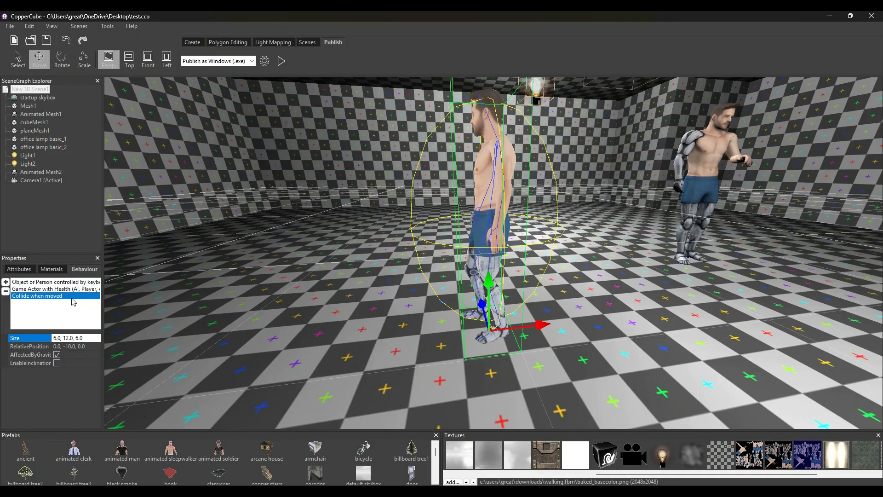
pyautogui.press('Return')
# Try a size of 6.0, 10.0, 6.0 for the Collide when moved behaviour and check its outline at the character's feet
pyautogui.moveTo(430, 250); pyautogui.dragTo(430, 258, button='middle')
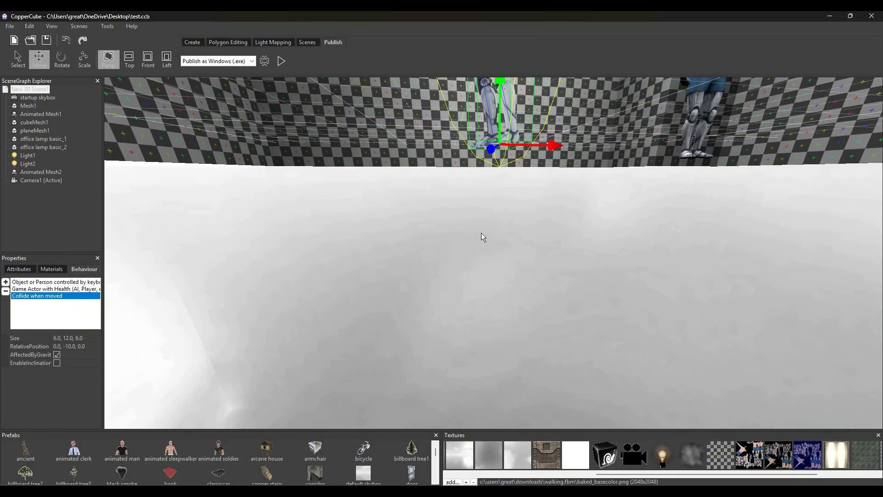
pyautogui.click(67, 339)
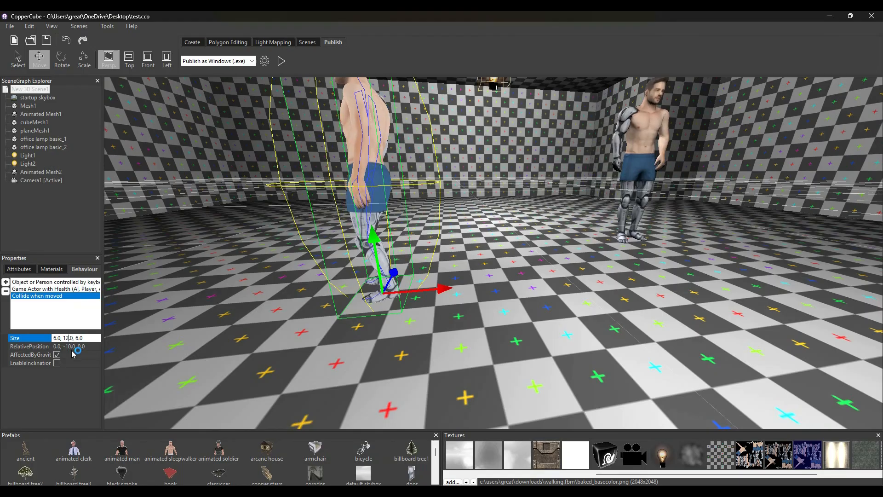
pyautogui.press('BackSpace')
pyautogui.write('0')
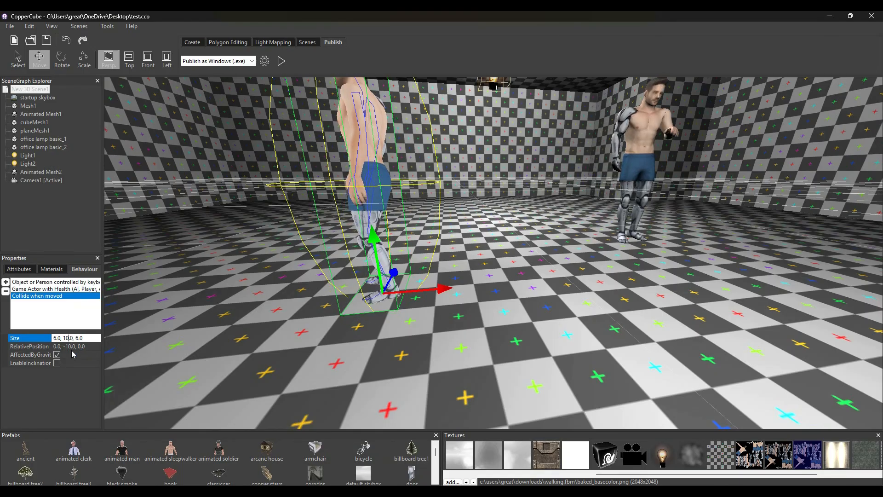
pyautogui.press('Return')
pyautogui.moveTo(270, 277); pyautogui.dragTo(284, 271, button='middle')
# Set the size of the character's Collide when moved behaviour to 6.0, 11.0, 6.0 and check its outline around the body
pyautogui.click(65, 339)
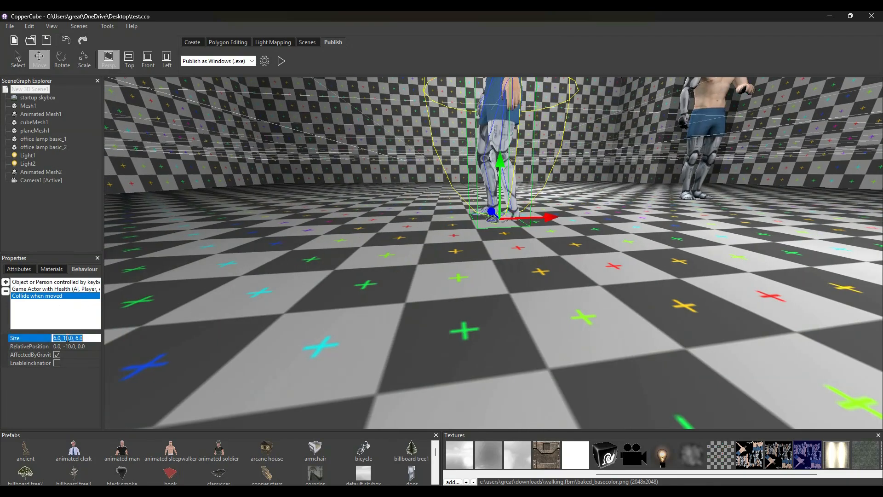
pyautogui.press('BackSpace')
pyautogui.write('1')
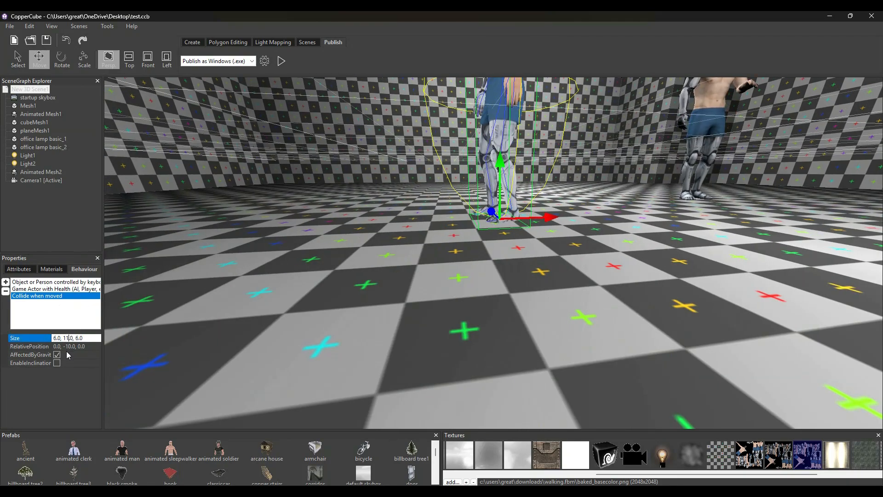
pyautogui.click(68, 313)
pyautogui.scroll(1, 246, 268)
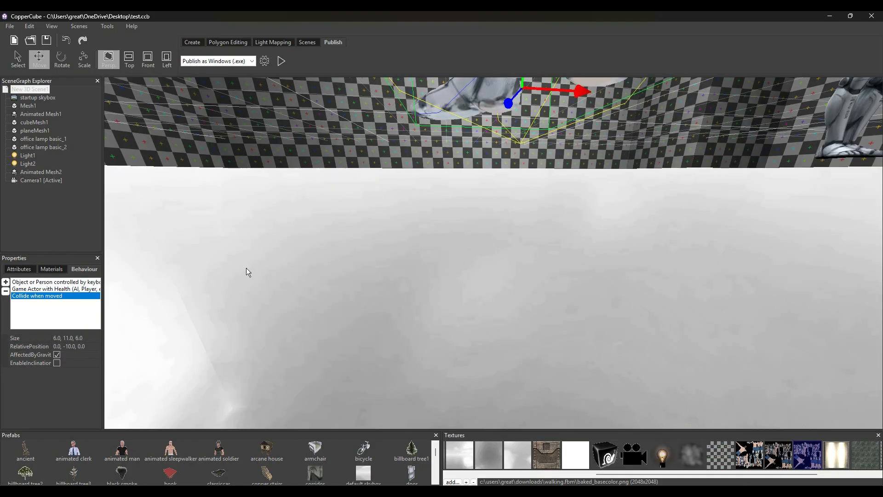
pyautogui.scroll(-1, 294, 247)
pyautogui.moveTo(294, 247); pyautogui.dragTo(292, 247, button='middle')
pyautogui.moveTo(351, 243); pyautogui.dragTo(350, 252, button='middle')
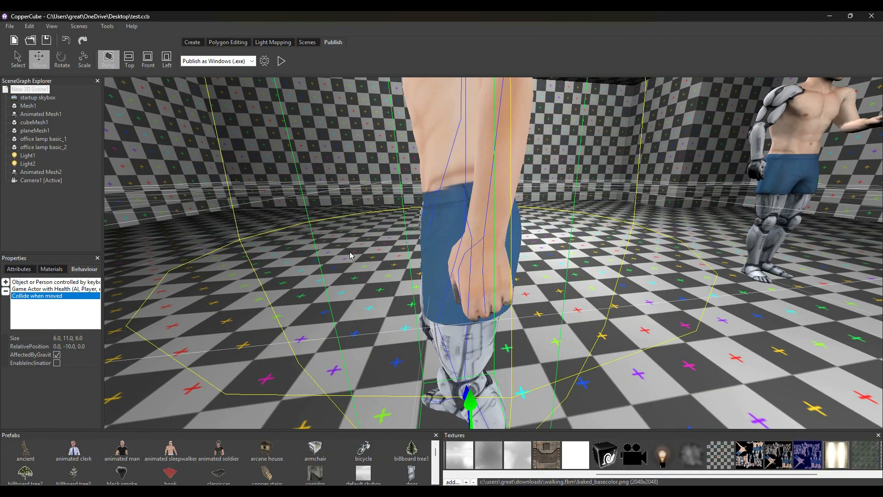
pyautogui.scroll(-5, 352, 256)
pyautogui.scroll(2, 350, 113)
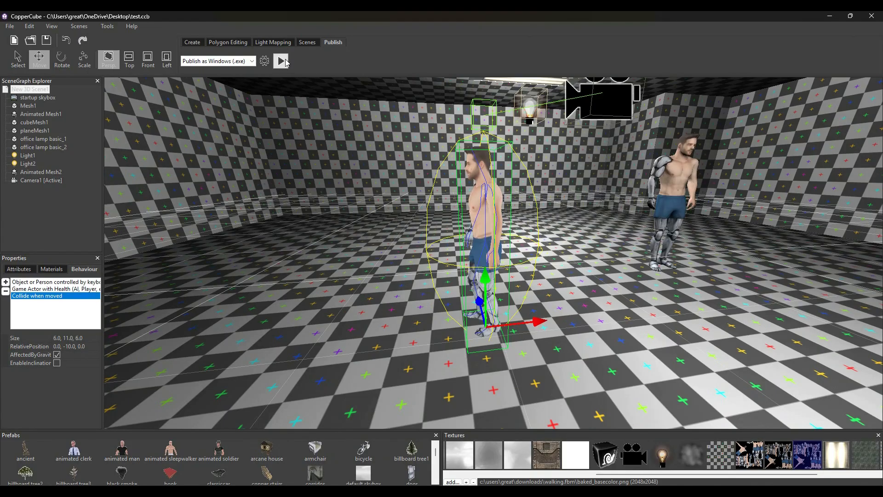
# Start a test run of the scene and close the antivirus scan notices and the blank test window
pyautogui.click(283, 61)
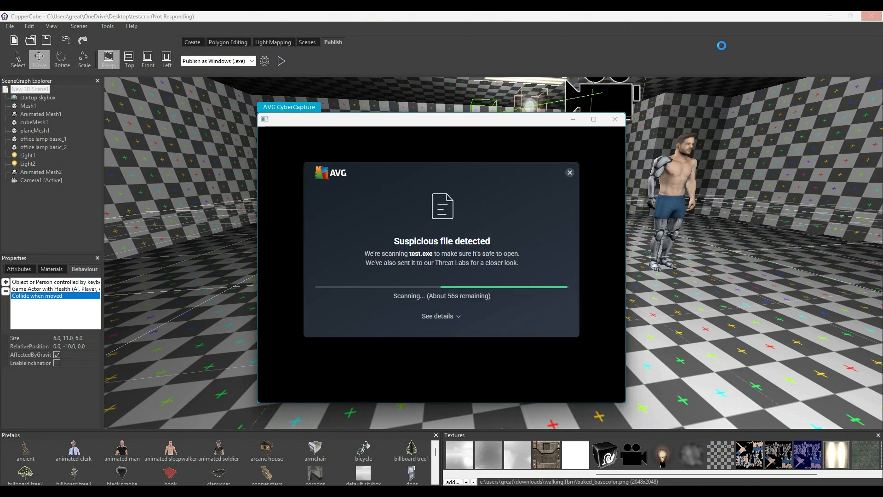
pyautogui.click(569, 173)
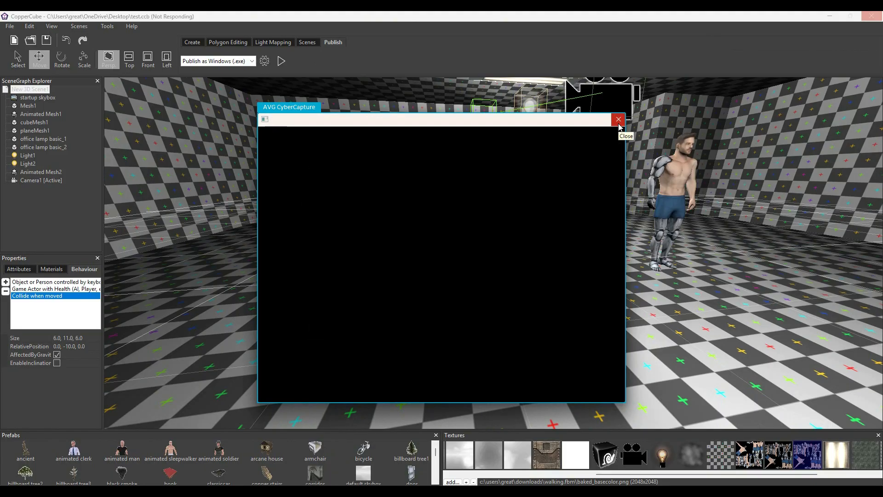
pyautogui.click(619, 119)
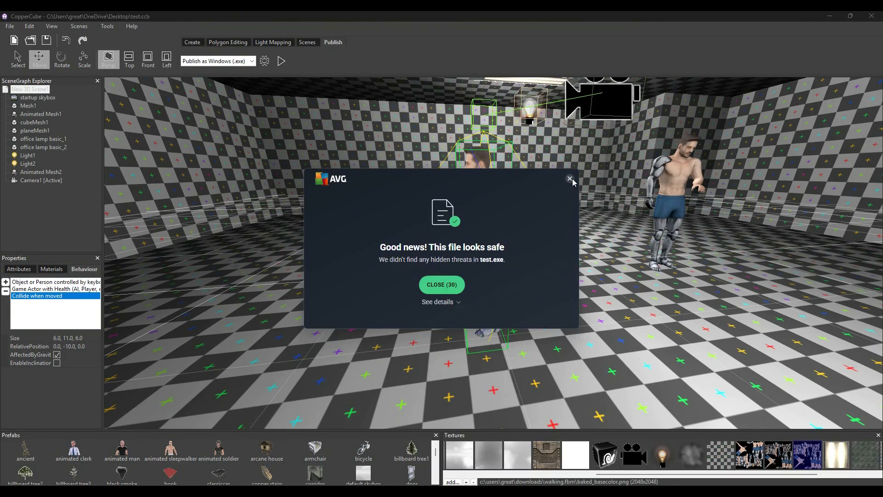
pyautogui.click(569, 179)
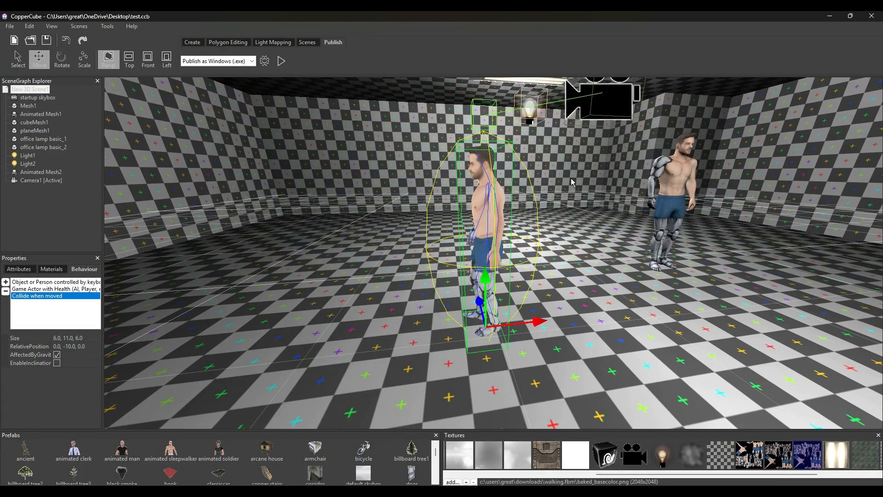
# Run the scene again, walk and turn the character around the room, and end the test
pyautogui.click(584, 360)
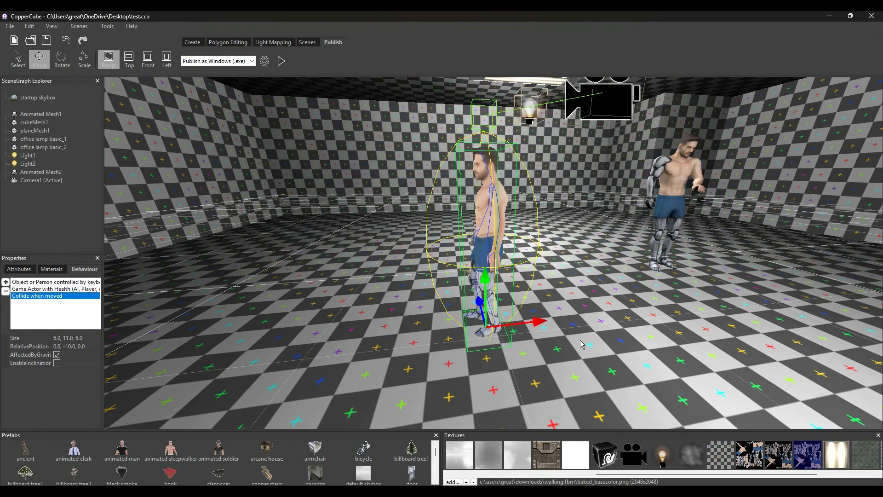
pyautogui.press('F5')
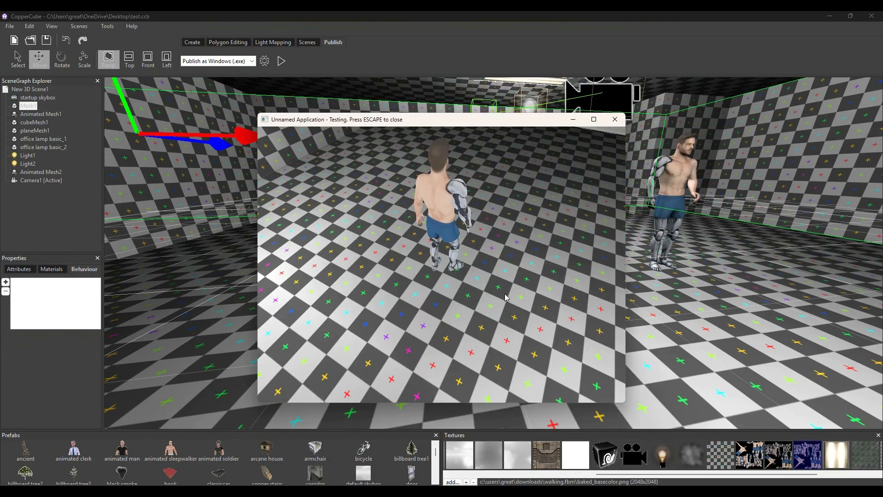
pyautogui.press('Up')
pyautogui.press('Right')
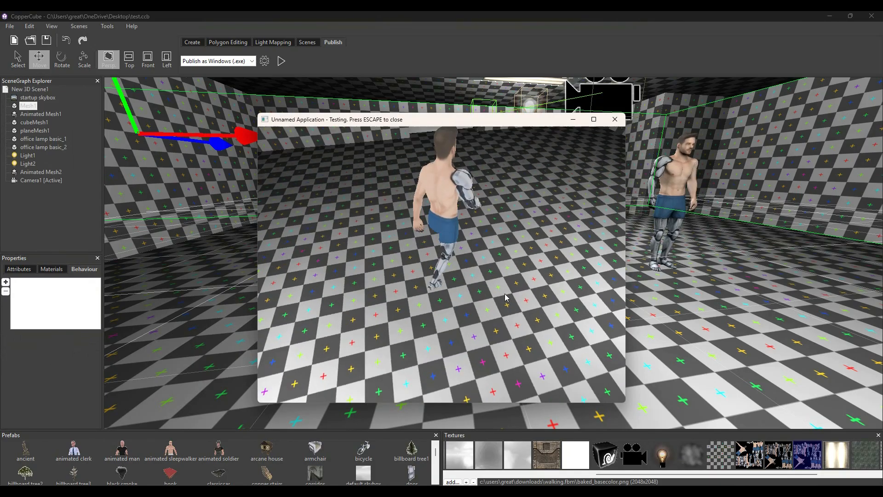
pyautogui.press('Right')
pyautogui.press('Up')
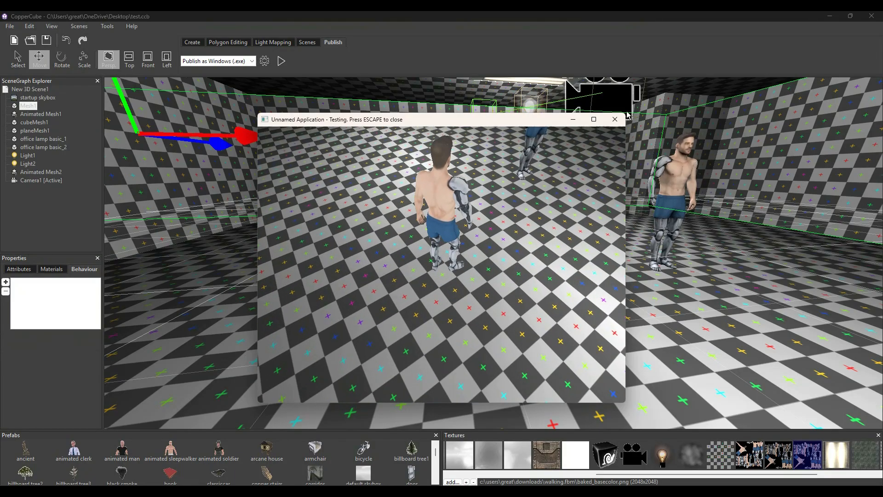
pyautogui.press('Escape')
# Select the character with the collision behaviour and move it slightly upward off the floor
pyautogui.scroll(4, 444, 252)
pyautogui.click(467, 252)
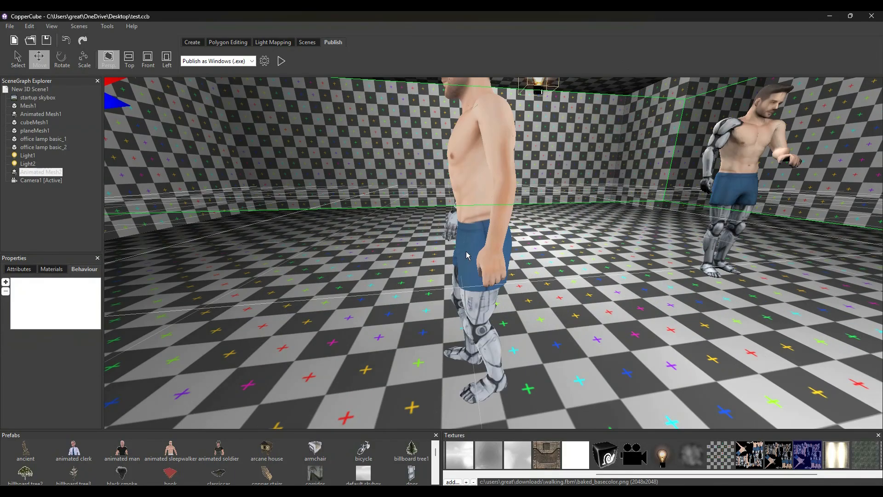
pyautogui.moveTo(541, 254); pyautogui.dragTo(550, 222, button='middle')
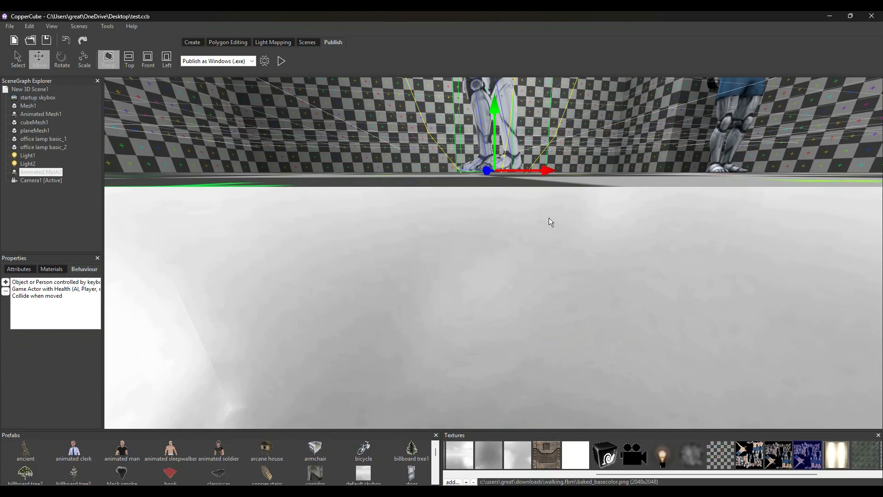
pyautogui.moveTo(501, 111); pyautogui.dragTo(501, 98)
# Test the raised character by running the scene, walking and turning it in the room, and closing the test
pyautogui.click(281, 60)
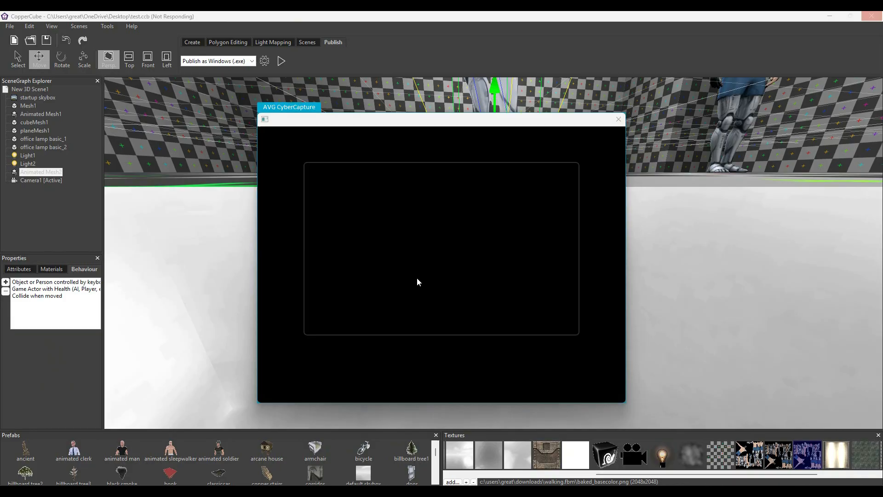
pyautogui.click(621, 120)
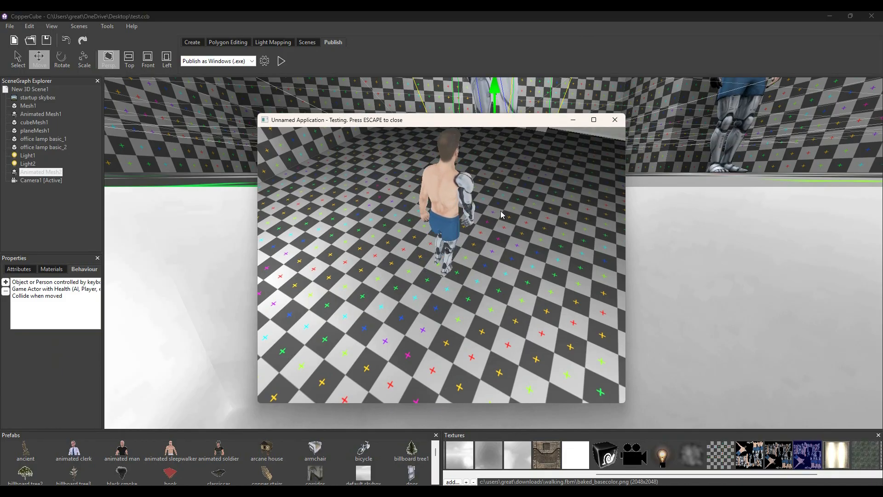
pyautogui.press('Left')
pyautogui.press('Up')
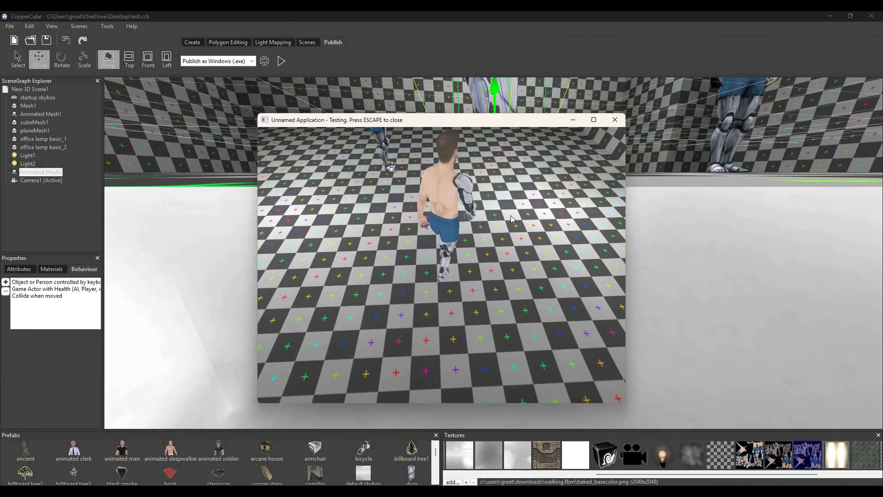
pyautogui.press('Right')
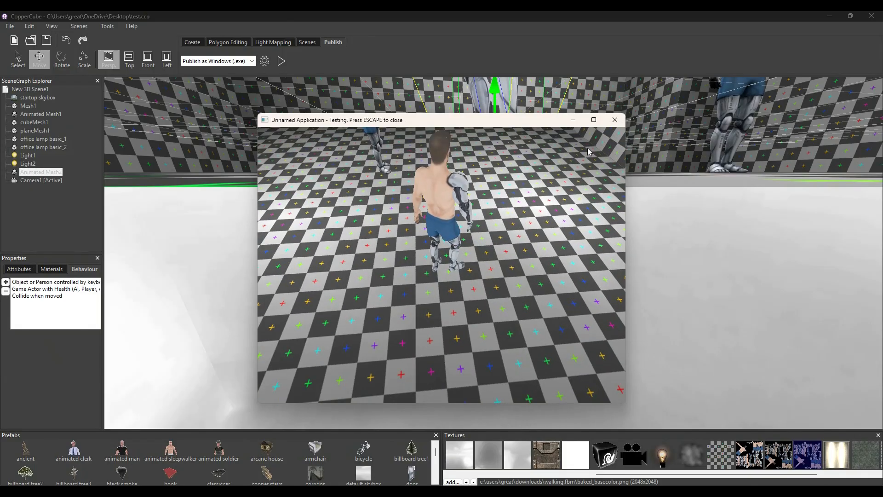
pyautogui.click(615, 119)
# Turn off CollideWithWorld in the 3rd person behaviour of the camera that follows the character
pyautogui.moveTo(469, 214); pyautogui.dragTo(497, 294, button='middle')
pyautogui.scroll(-4, 496, 258)
pyautogui.moveTo(496, 239); pyautogui.dragTo(488, 193, button='middle')
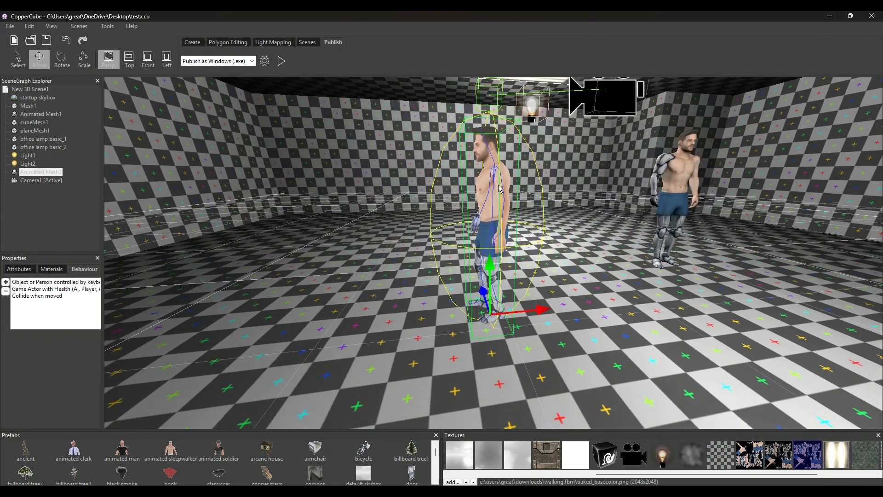
pyautogui.click(596, 100)
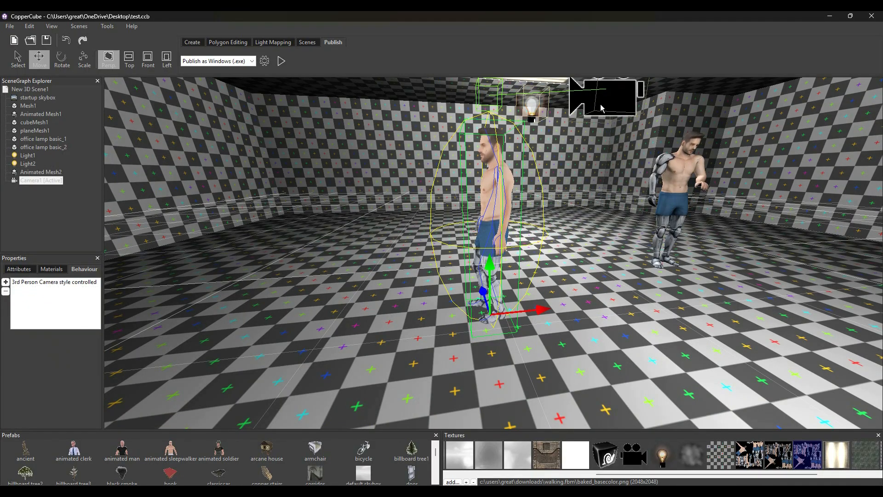
pyautogui.click(28, 282)
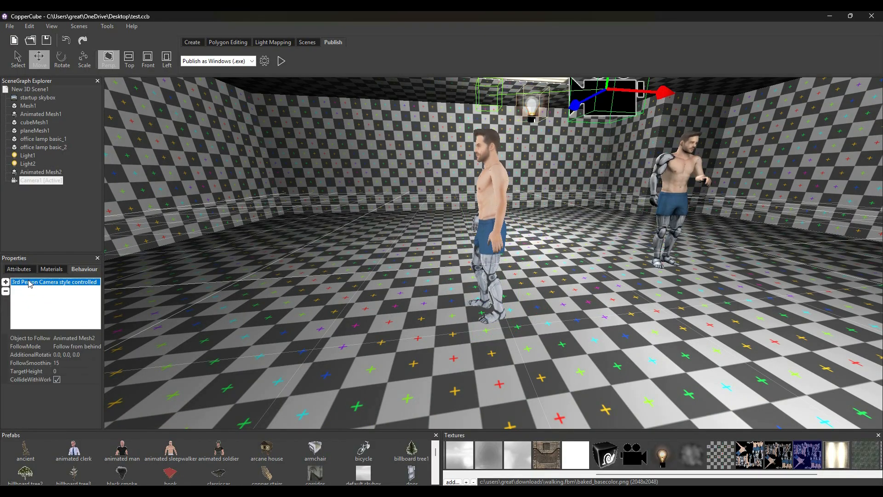
pyautogui.click(57, 380)
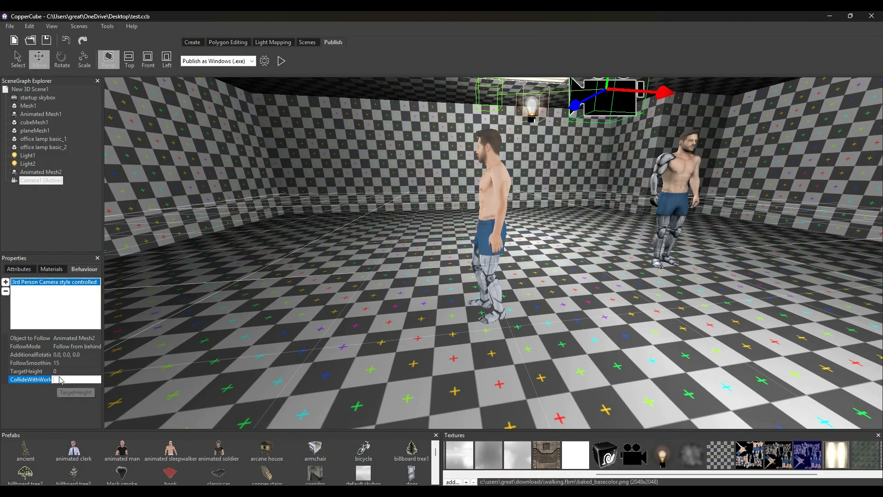
# Set the additional rotation of the character's keyboard-controlled behaviour to 0.0, 90.0, 0.0
pyautogui.click(498, 200)
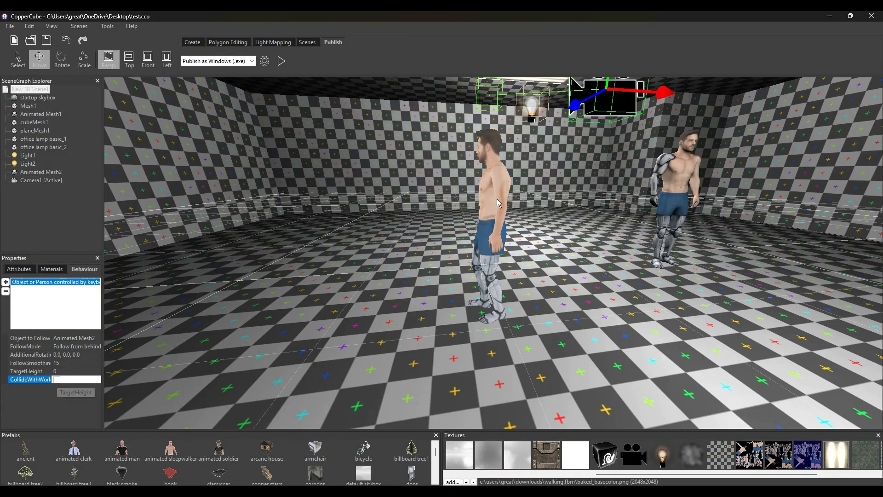
pyautogui.click(491, 196)
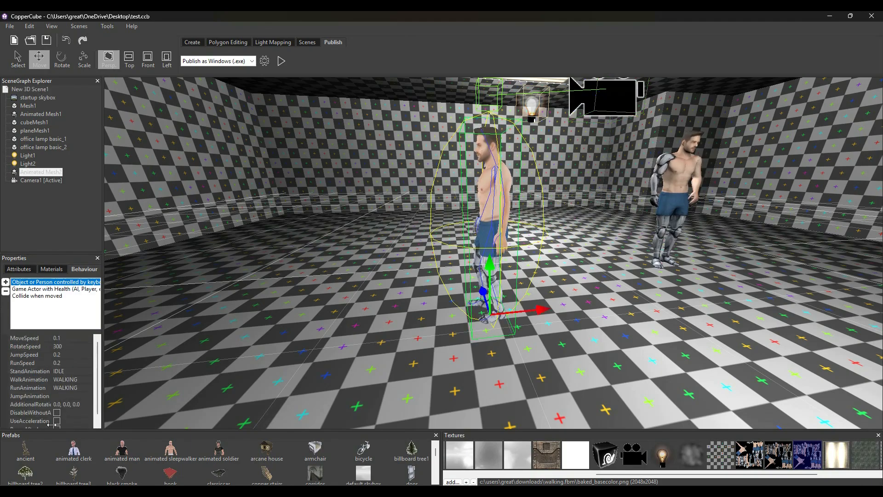
pyautogui.click(65, 339)
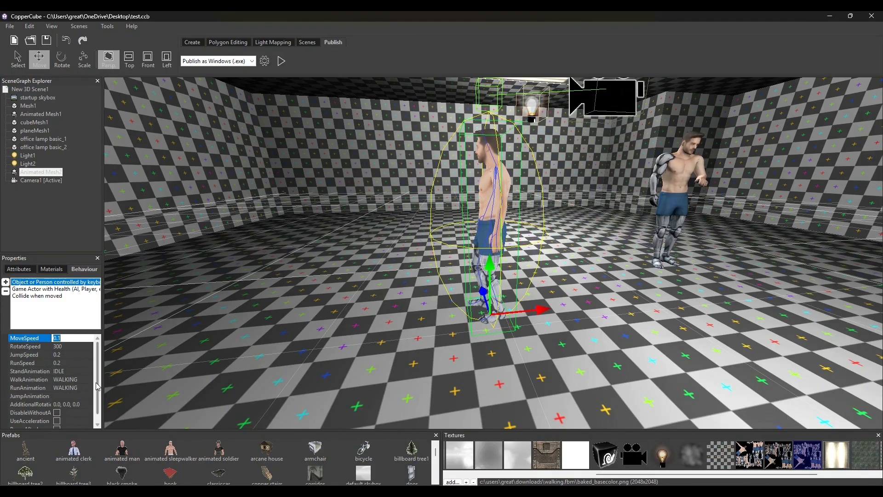
pyautogui.scroll(-1, 98, 391)
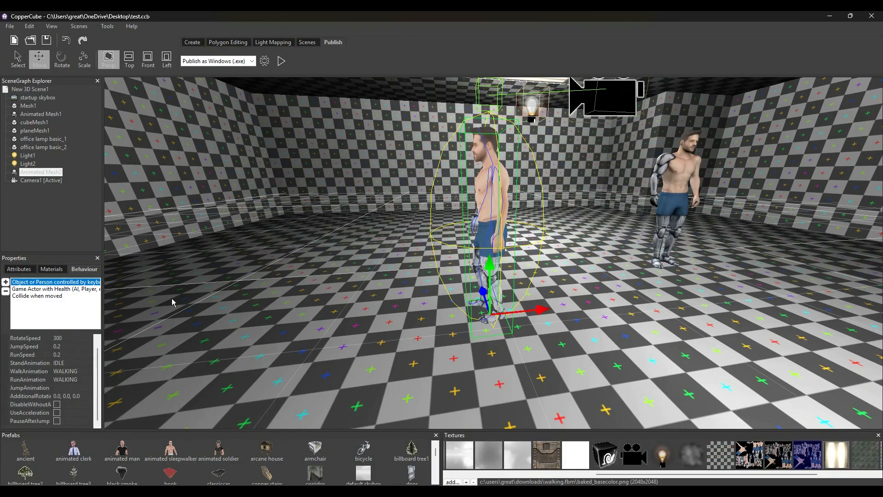
pyautogui.click(67, 389)
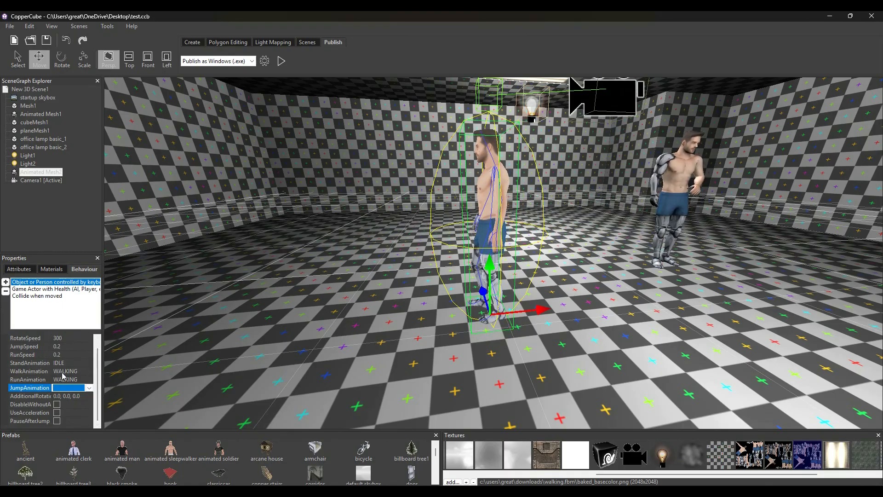
pyautogui.click(65, 397)
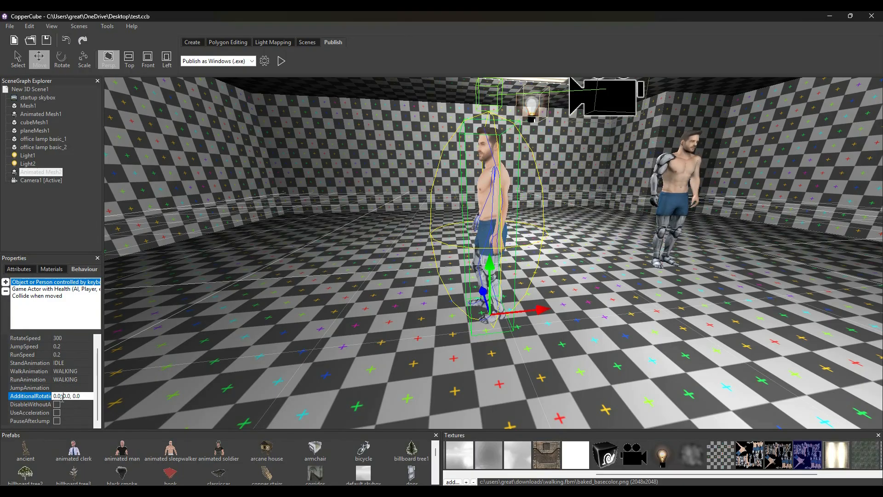
pyautogui.click(65, 378)
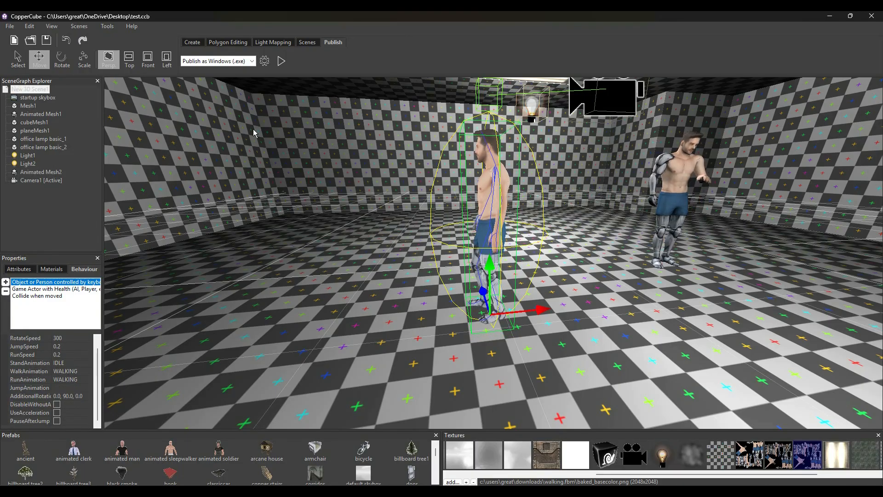
# Test the 0.0, 90.0, 0.0 rotation by running the scene past the antivirus scan, walking and turning the character, and closing the test
pyautogui.click(281, 62)
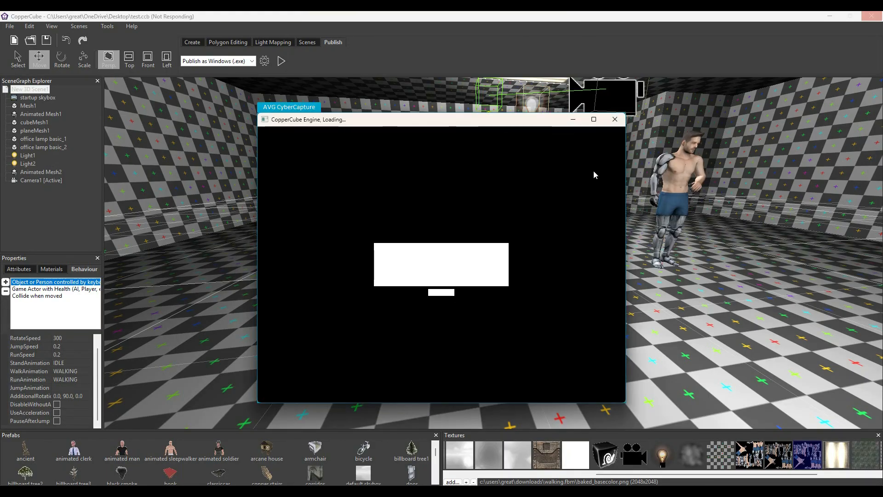
pyautogui.click(615, 122)
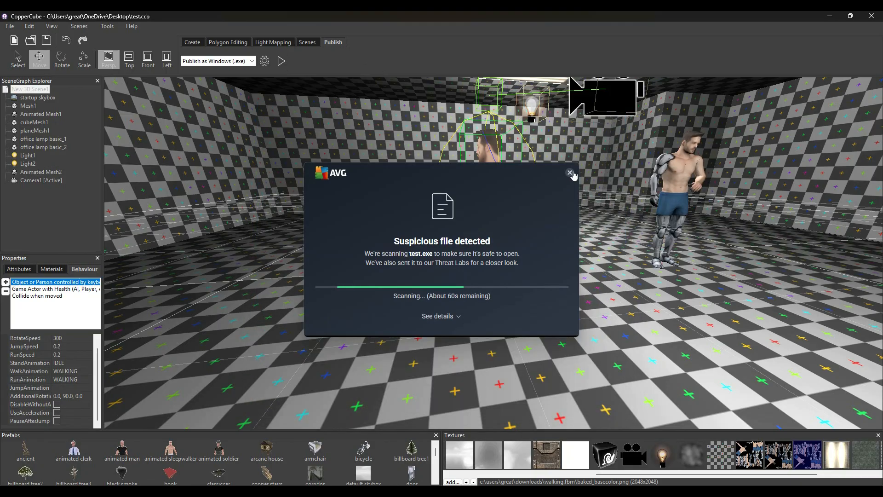
pyautogui.click(570, 173)
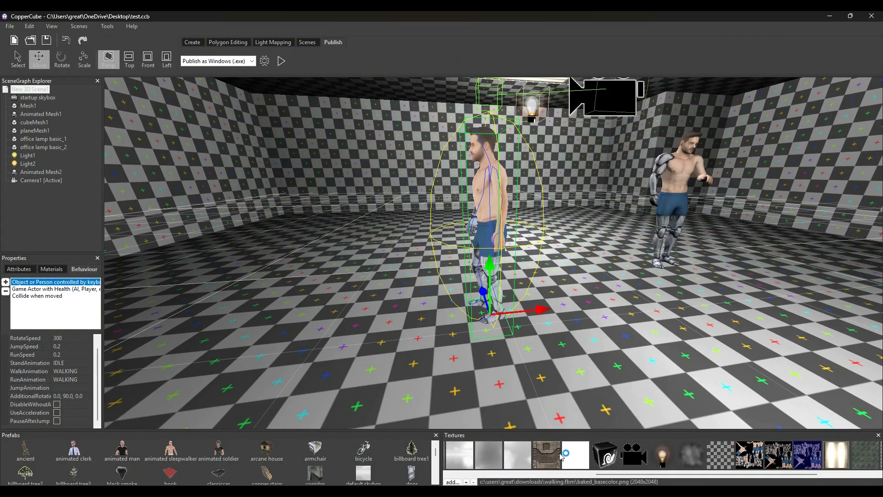
pyautogui.press('F5')
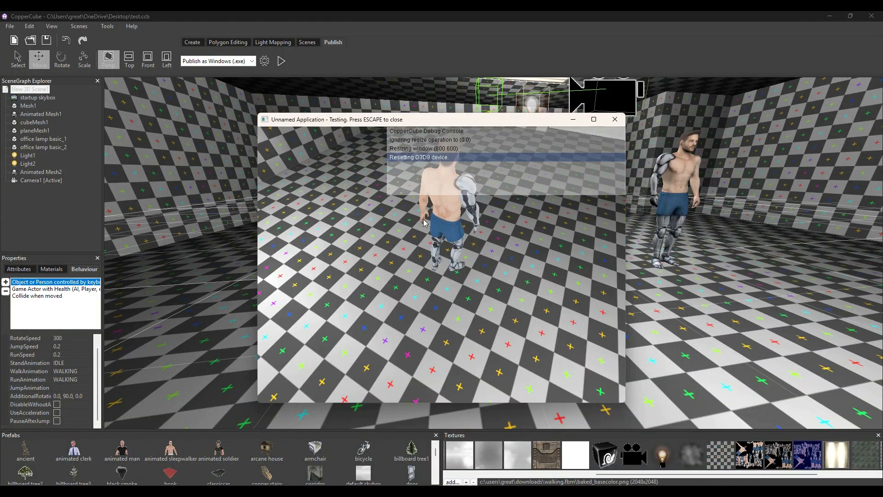
pyautogui.press('w')
pyautogui.press('d')
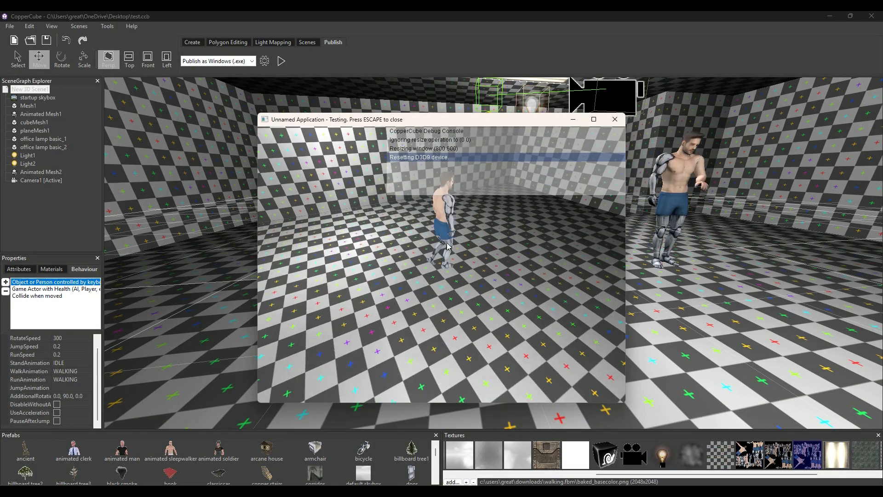
pyautogui.press('w')
pyautogui.press('a')
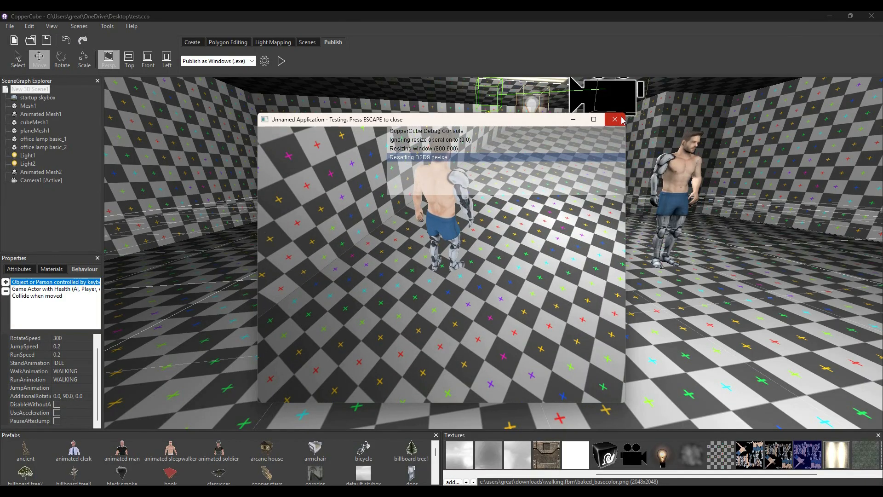
pyautogui.press('Escape')
# Set the additional rotation of the character's keyboard-controlled behaviour to 0.0, 0.0, 0.0
pyautogui.click(65, 396)
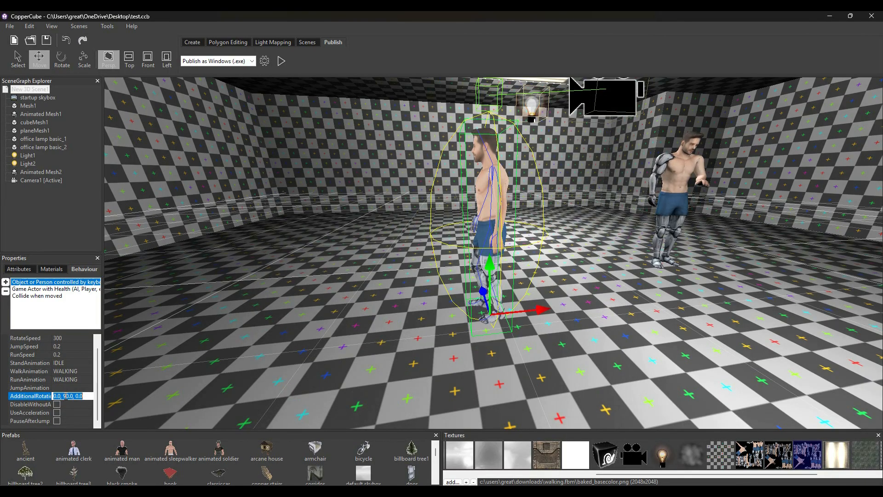
pyautogui.press('BackSpace')
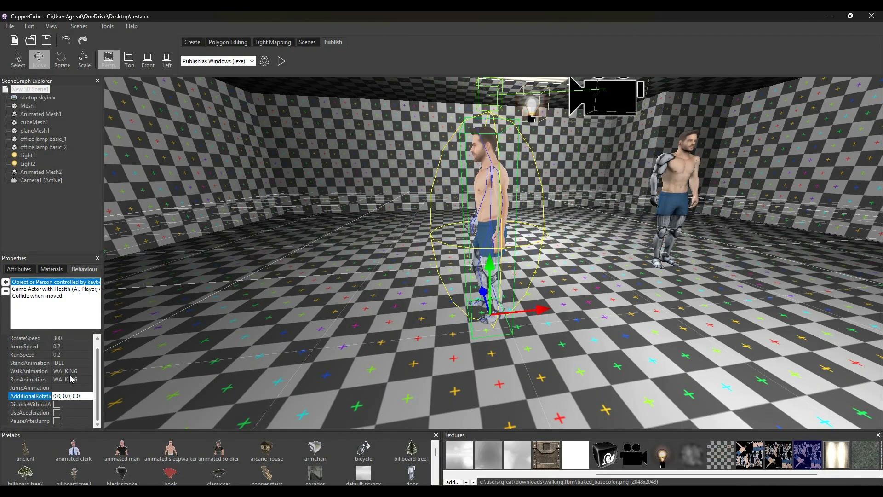
pyautogui.press('Return')
# Test the character with zero additional rotation by walking and turning it in the running scene, closing the test and dismissing the antivirus notices
pyautogui.click(281, 60)
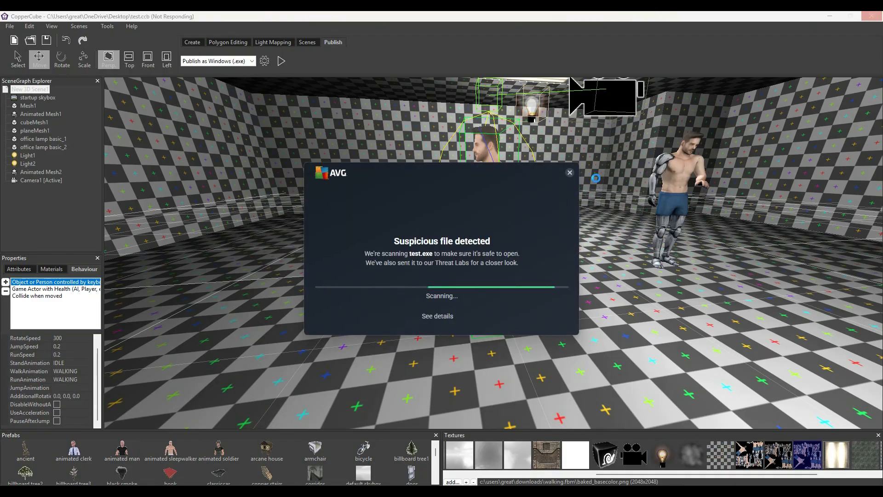
pyautogui.click(569, 173)
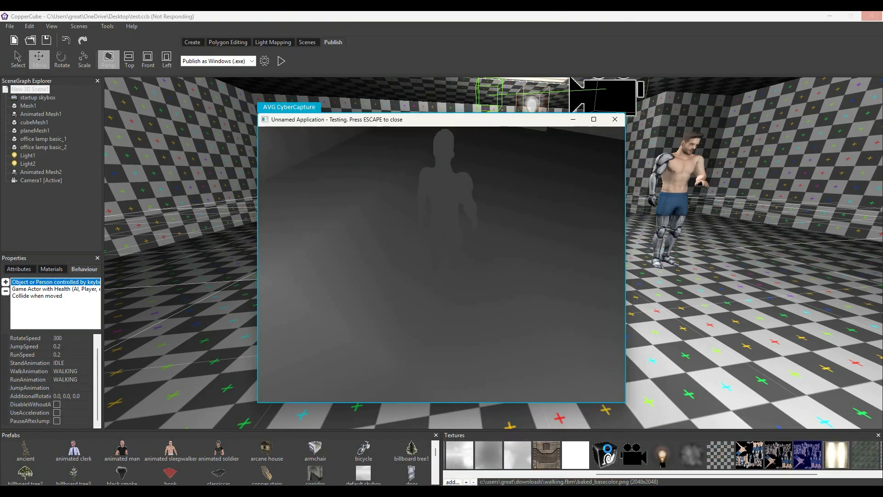
pyautogui.click(615, 120)
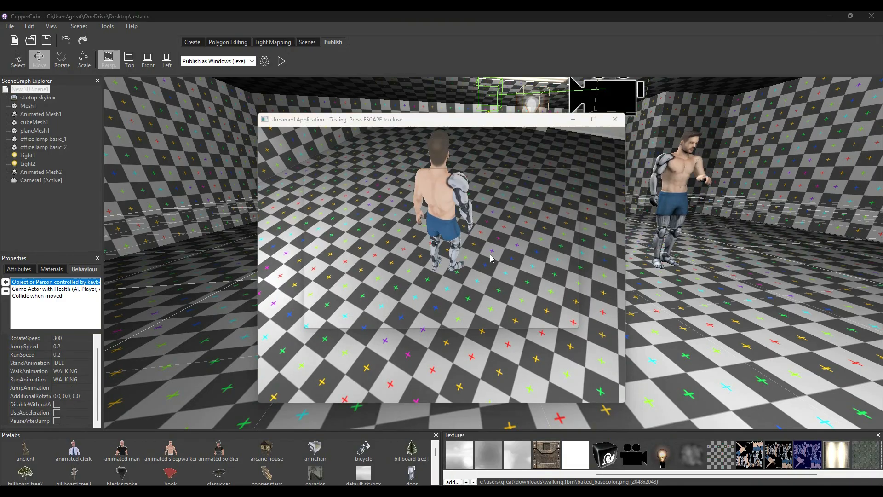
pyautogui.click(430, 119)
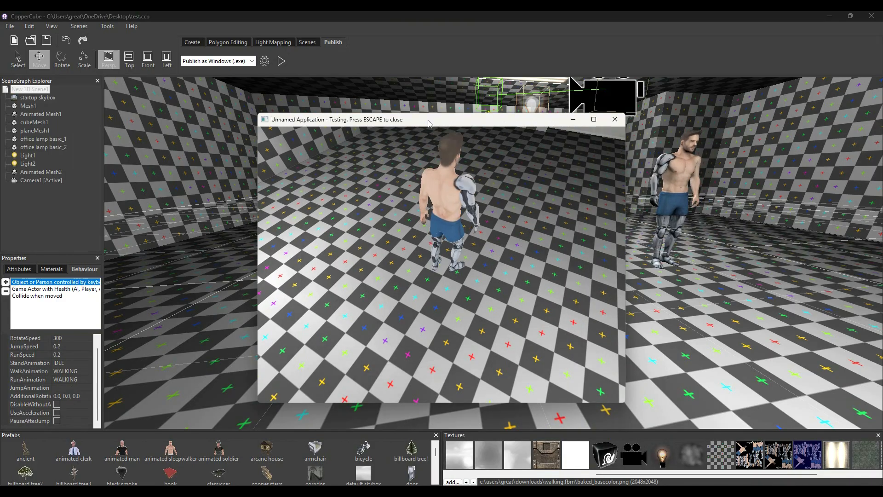
pyautogui.press('Up')
pyautogui.press('Right')
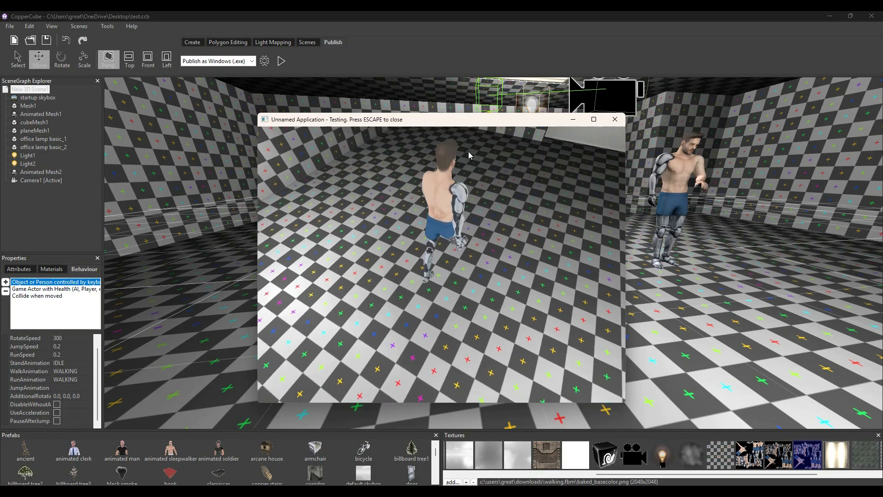
pyautogui.press('Up')
pyautogui.click(615, 119)
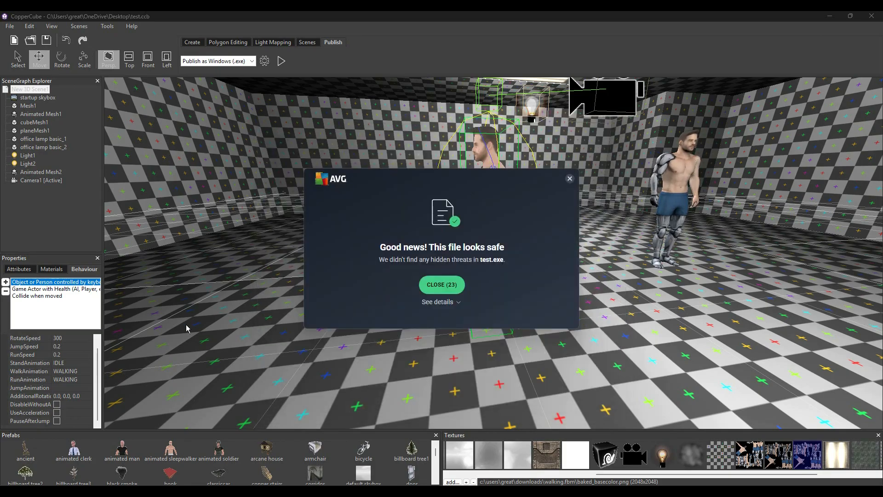
pyautogui.click(440, 286)
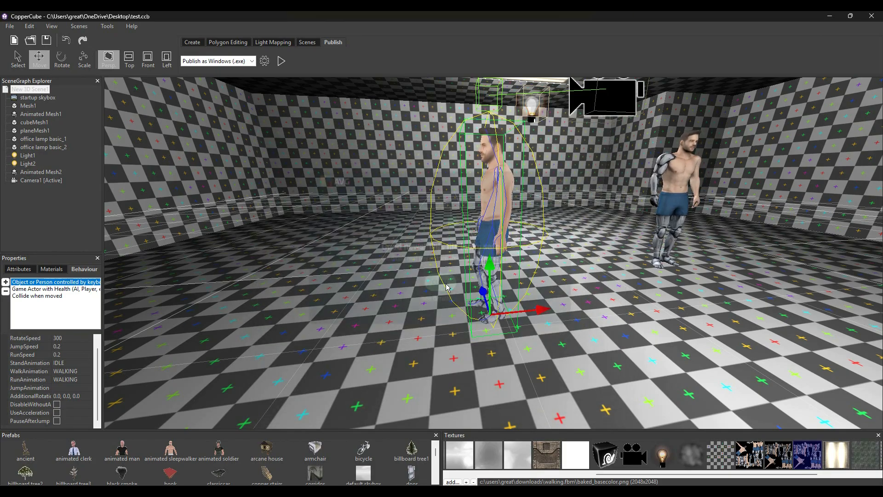
# Set the additional rotation of the character's keyboard-controlled behaviour to 90.0, 0.0, 0.0
pyautogui.click(55, 398)
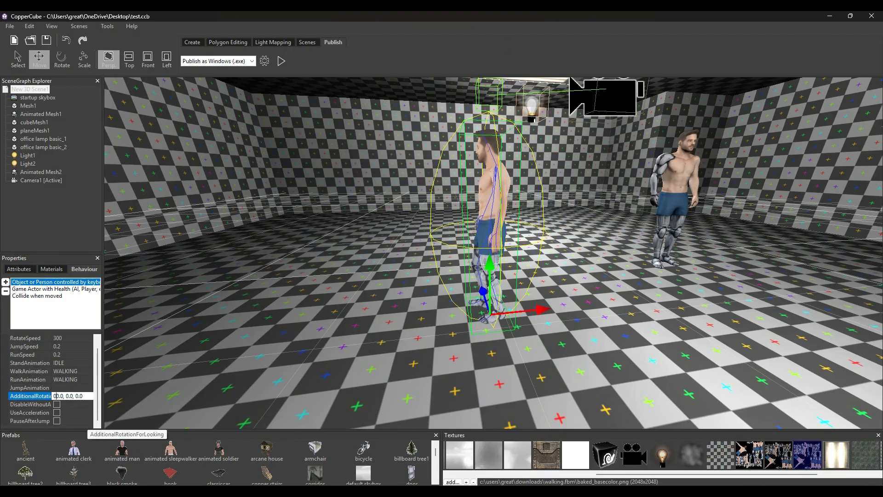
pyautogui.write('9')
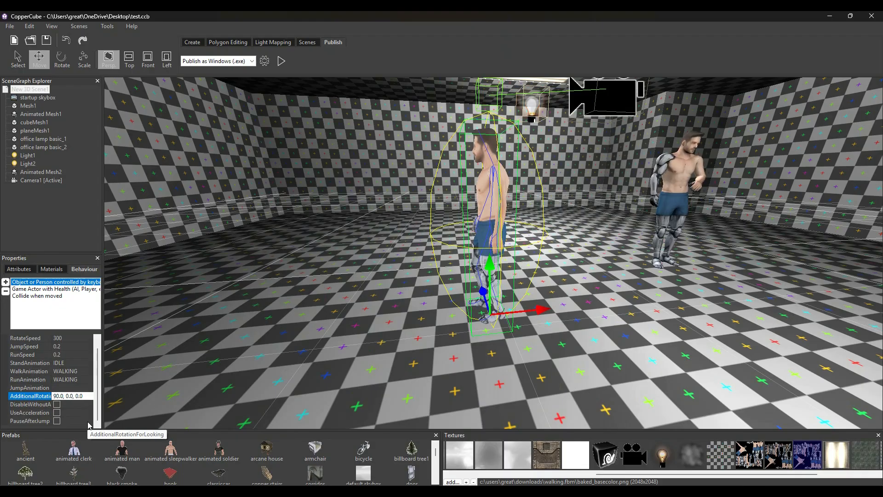
pyautogui.click(69, 372)
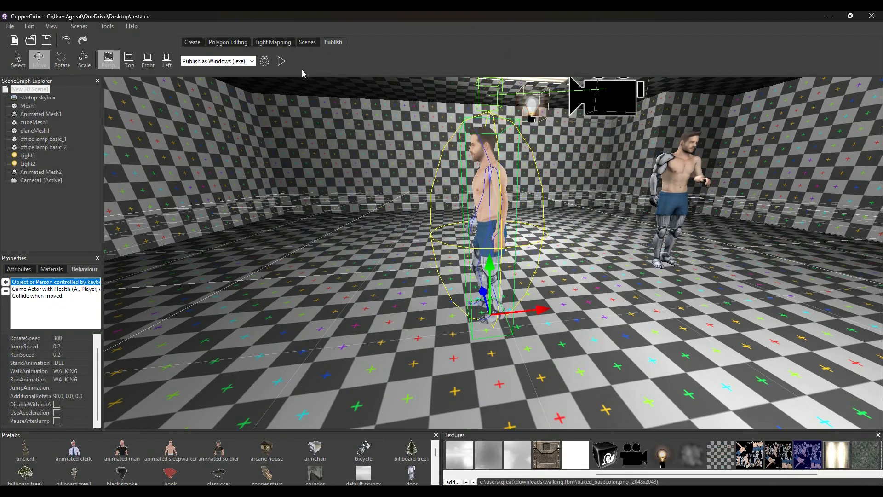
# Run the scene to check the 90.0, 0.0, 0.0 rotation, dismissing the antivirus notices and closing the test
pyautogui.click(282, 62)
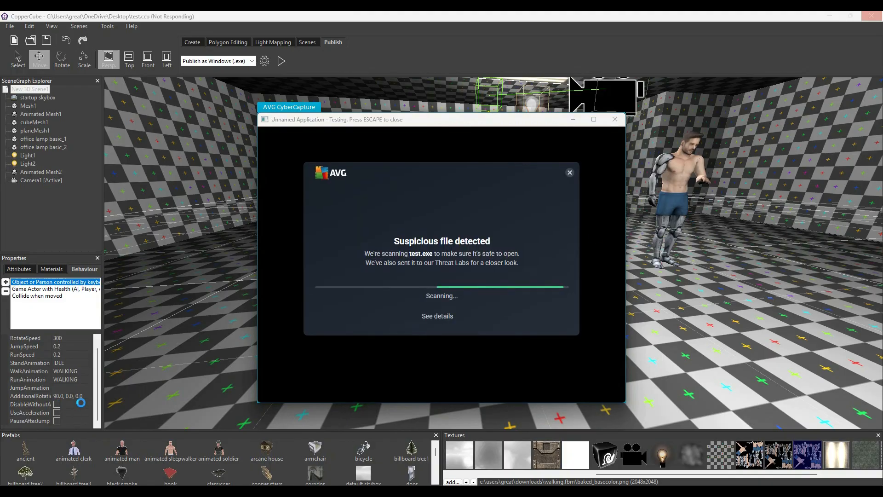
pyautogui.click(570, 173)
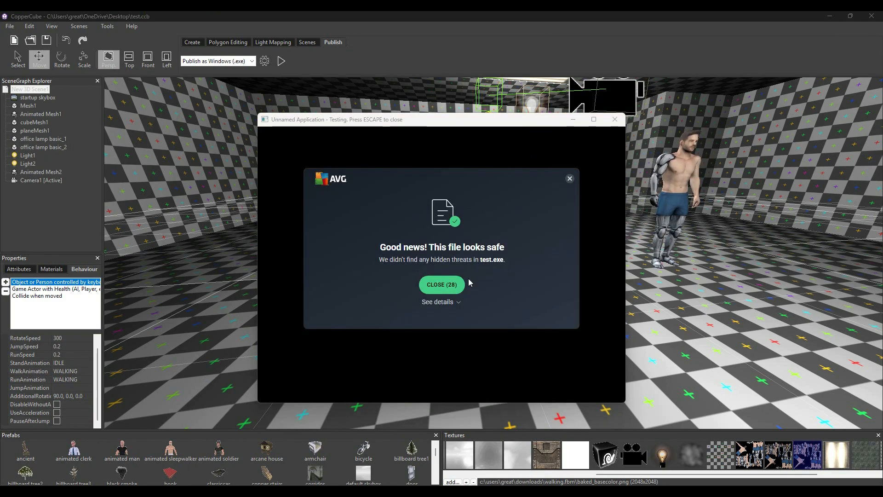
pyautogui.click(571, 179)
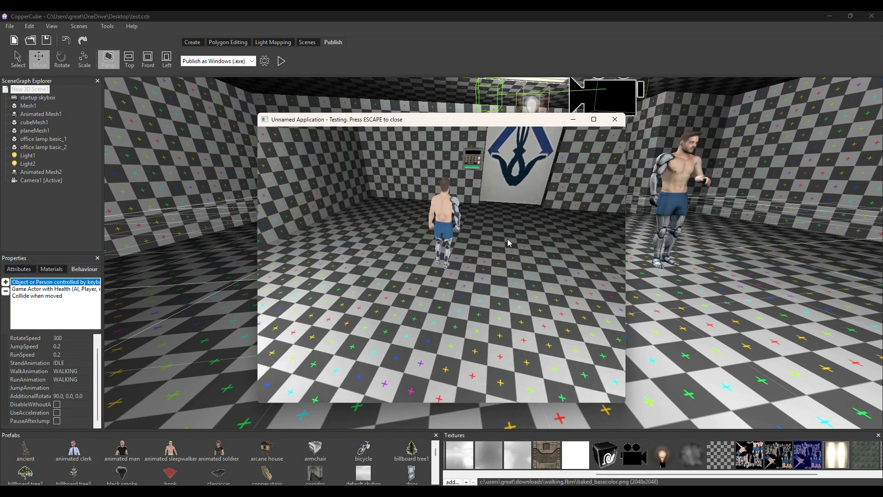
pyautogui.press('Escape')
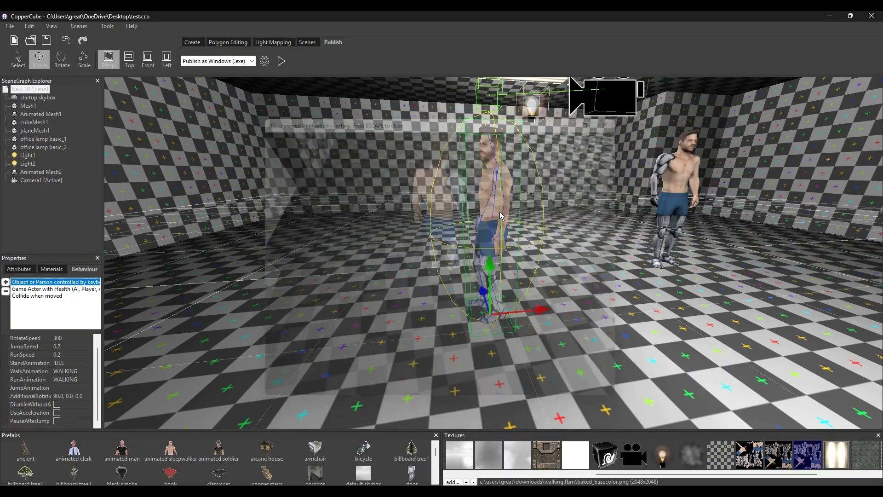
# Set the additional rotation of the character's keyboard-controlled behaviour to -90.0, 0.0, 0.0
pyautogui.click(54, 396)
pyautogui.write('-9')
pyautogui.press('Return')
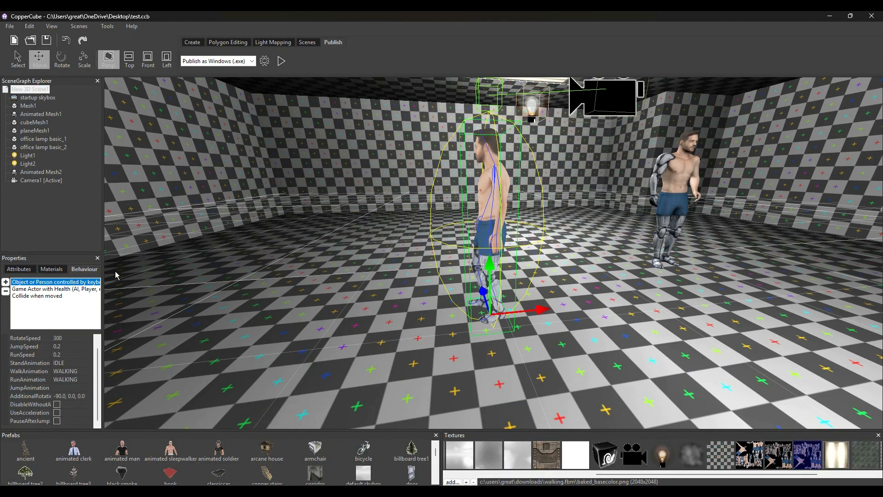
# Run the scene to test the -90.0, 0.0, 0.0 rotation by walking and turning the character, dismissing the antivirus notice and closing the test
pyautogui.click(282, 61)
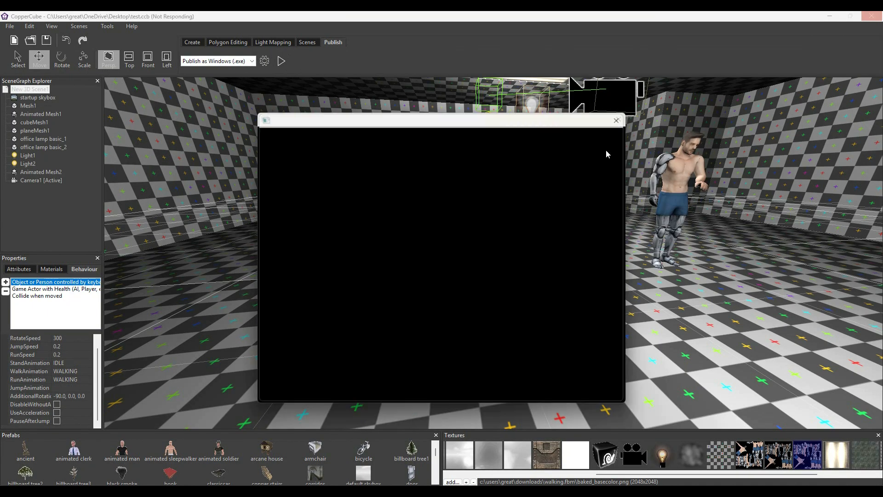
pyautogui.click(614, 121)
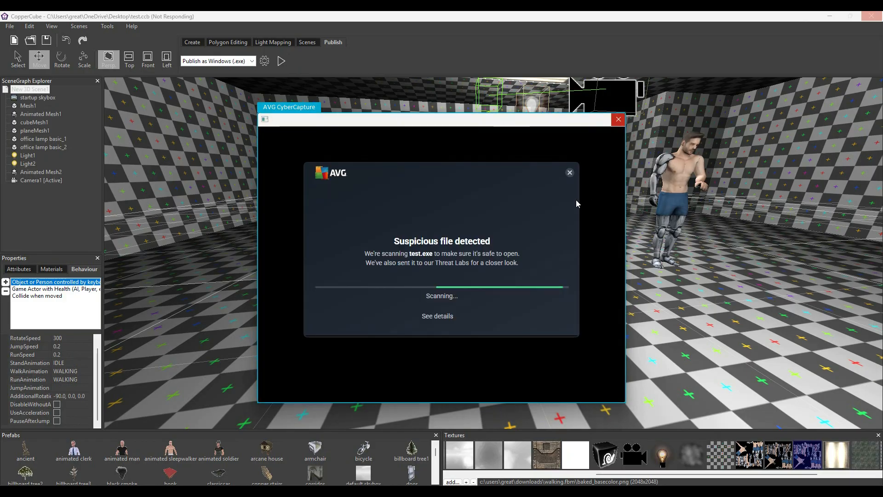
pyautogui.click(570, 172)
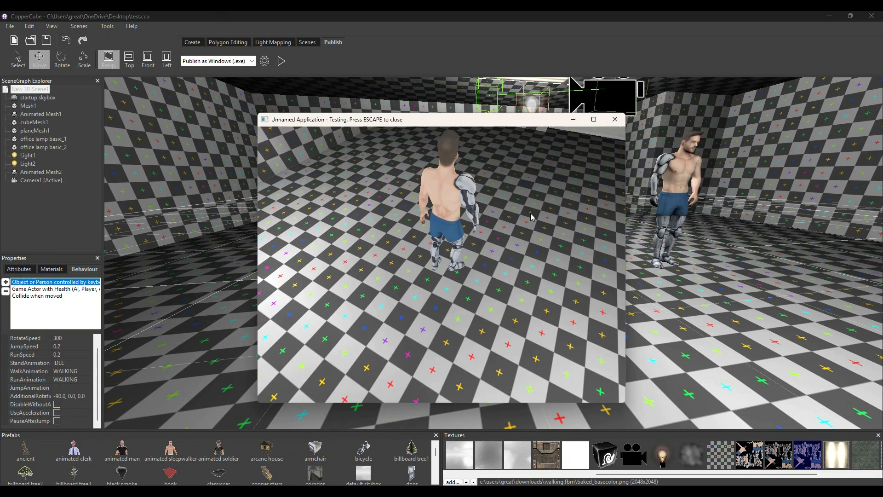
pyautogui.press('Up')
pyautogui.press('Right')
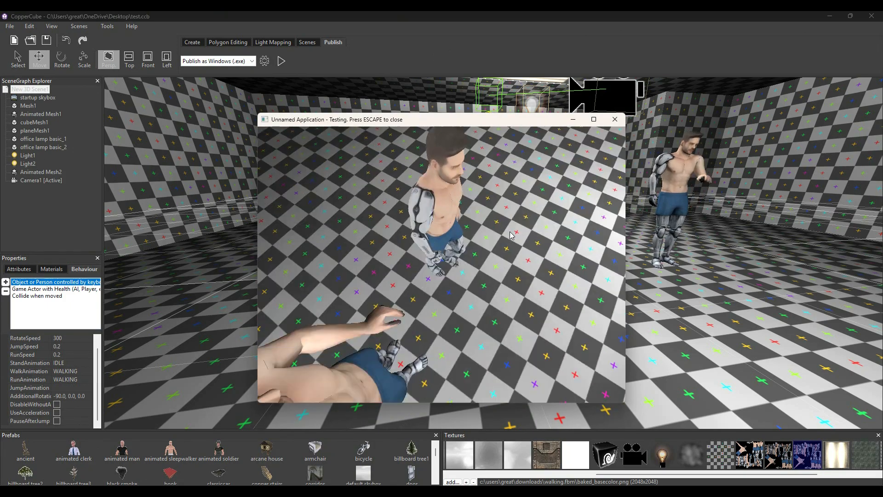
pyautogui.press('Up')
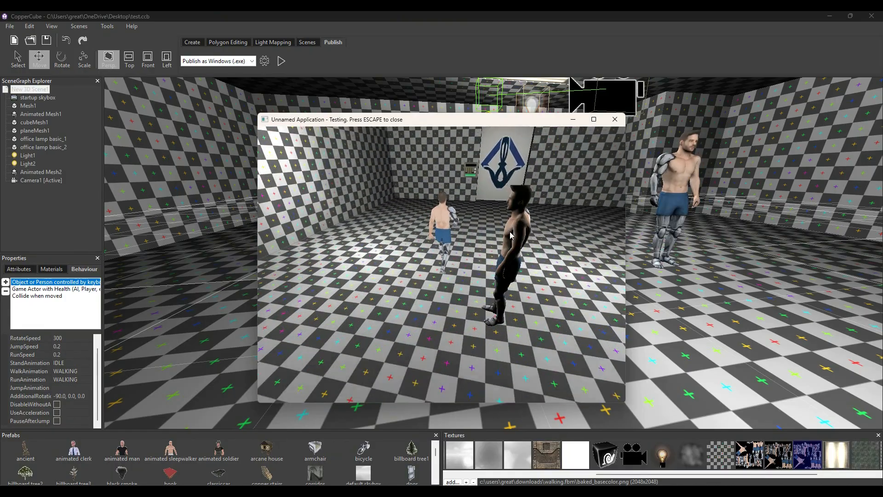
pyautogui.press('Up')
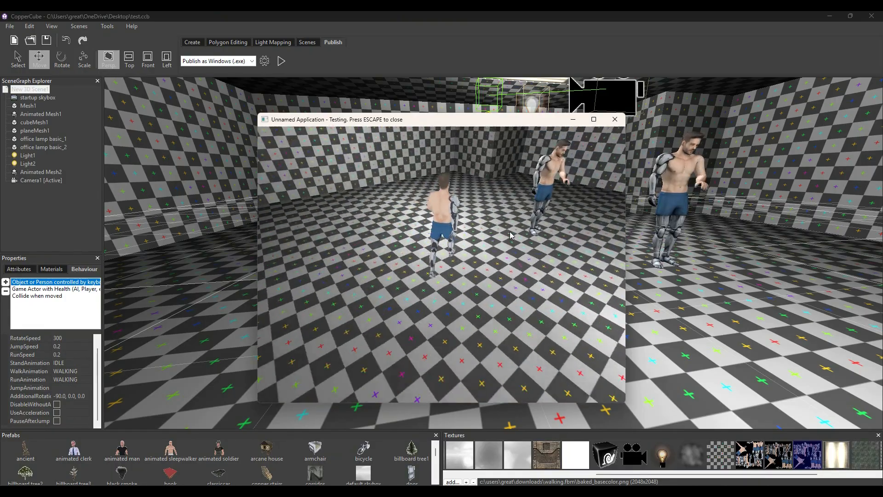
pyautogui.press('Up')
pyautogui.press('Left')
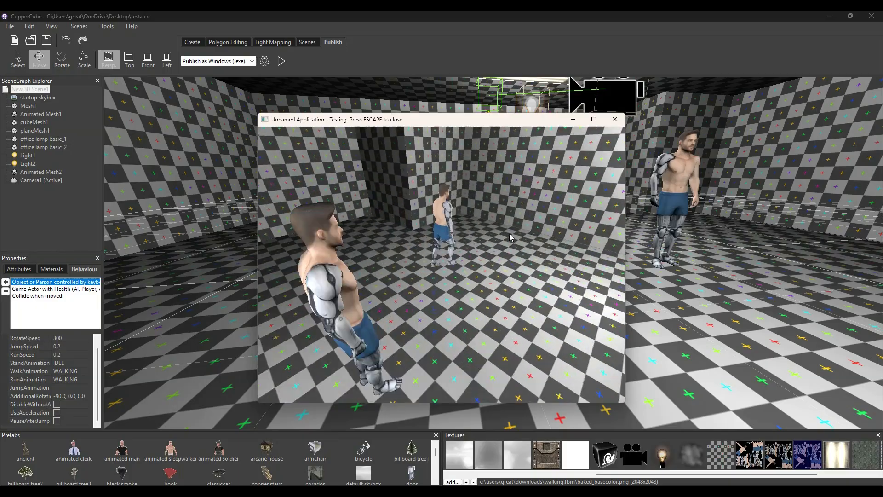
pyautogui.press('Up')
pyautogui.press('Right')
pyautogui.press('Up')
pyautogui.press('Right')
pyautogui.press('Up')
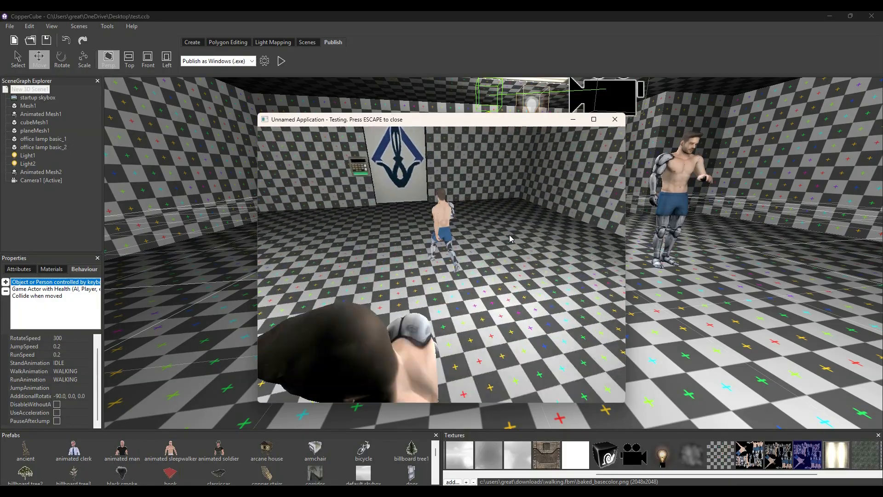
pyautogui.press('Up')
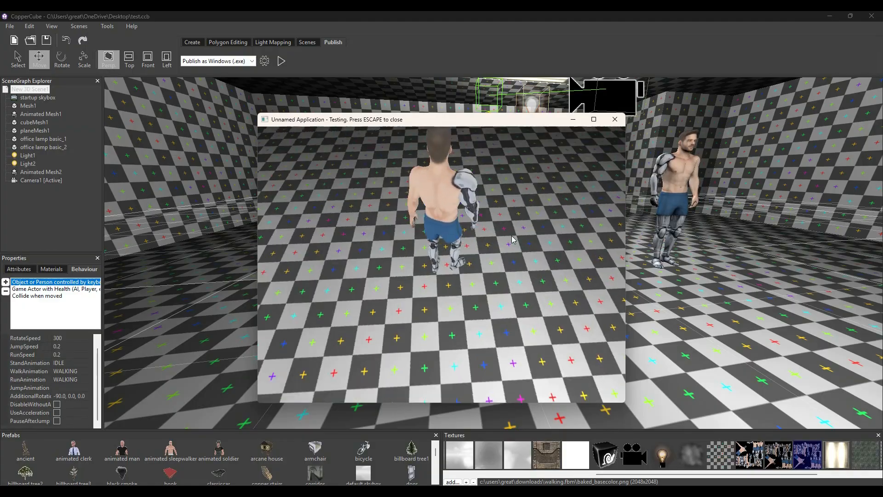
pyautogui.press('Up')
pyautogui.press('Right')
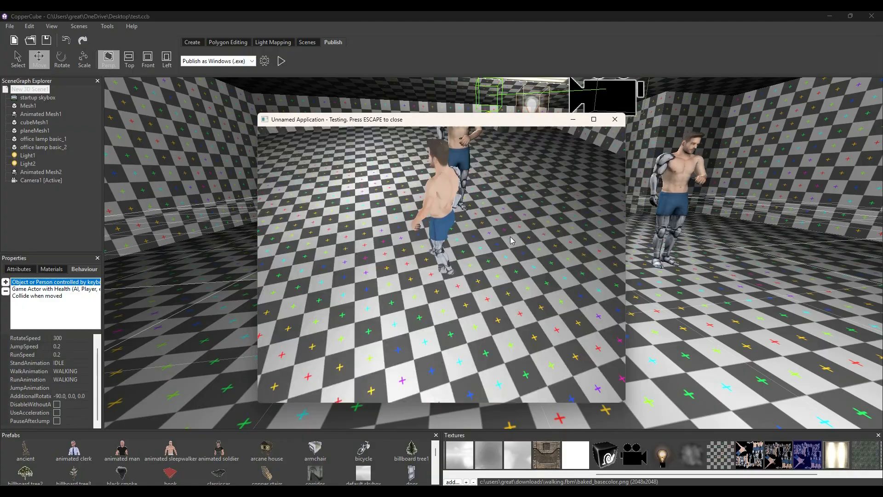
pyautogui.press('Right')
pyautogui.press('Up')
pyautogui.press('Right')
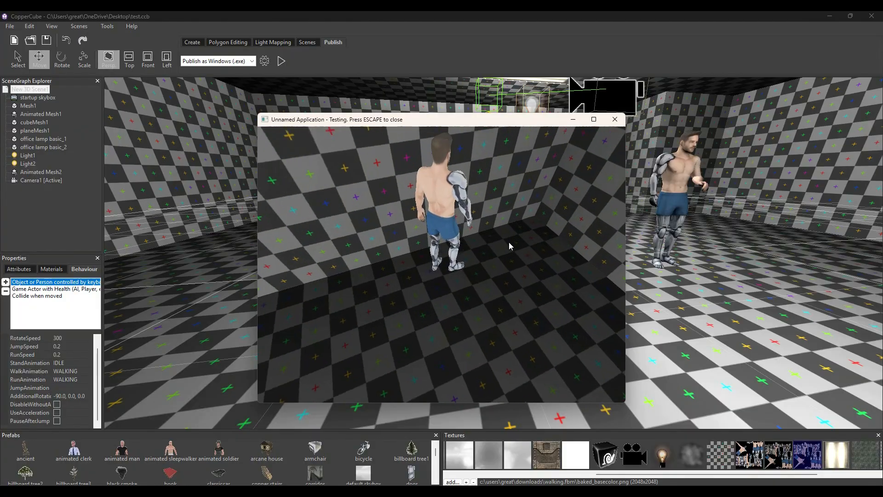
pyautogui.press('Left')
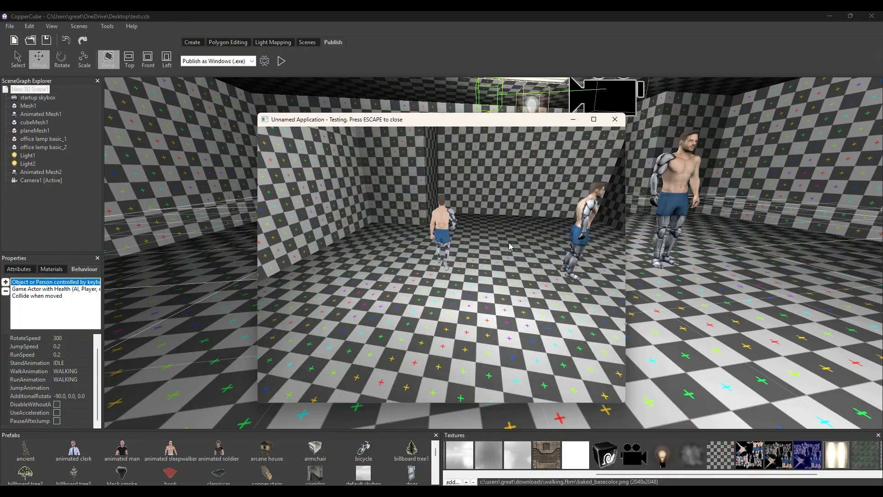
pyautogui.press('Left')
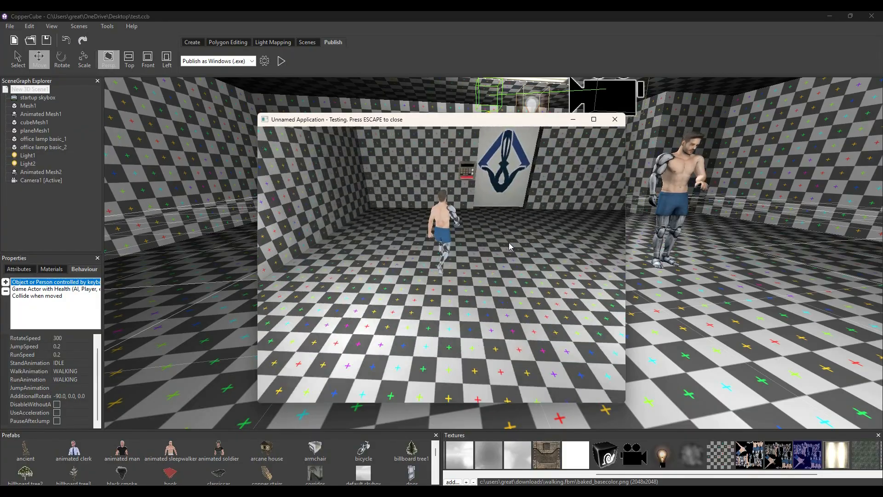
pyautogui.press('Left')
pyautogui.press('Up')
pyautogui.press('Left')
pyautogui.press('Right')
pyautogui.press('Up')
pyautogui.press('Right')
pyautogui.press('Right')
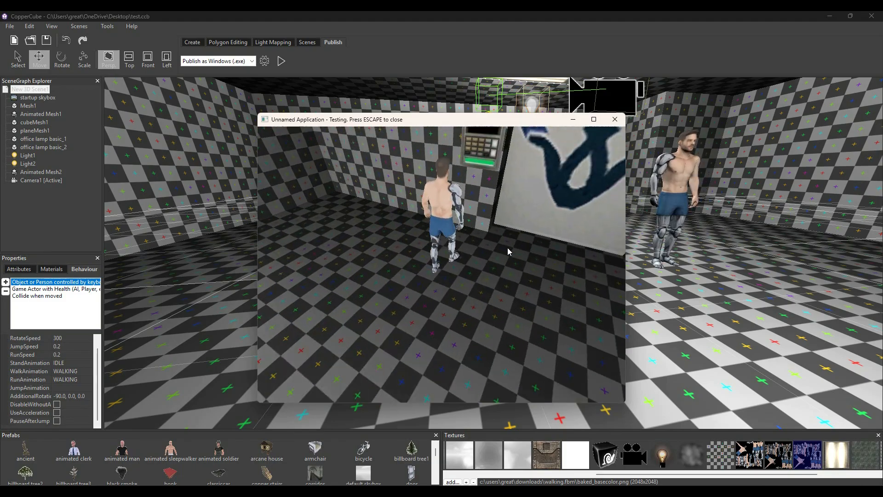
pyautogui.press('Right')
pyautogui.press('Up')
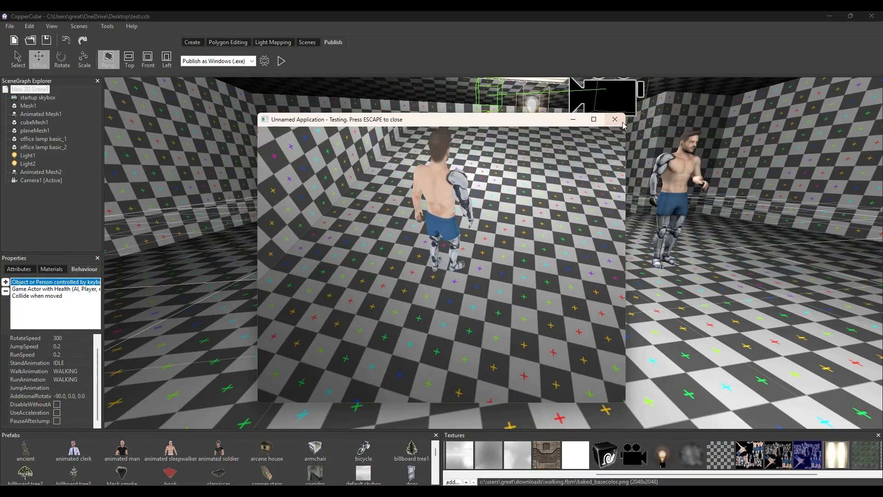
pyautogui.press('Escape')
# Select the third-person camera and move it closer behind the character
pyautogui.moveTo(617, 165); pyautogui.dragTo(637, 246, button='middle')
pyautogui.click(659, 245)
pyautogui.moveTo(661, 233); pyautogui.dragTo(596, 255)
pyautogui.moveTo(592, 323); pyautogui.dragTo(596, 330)
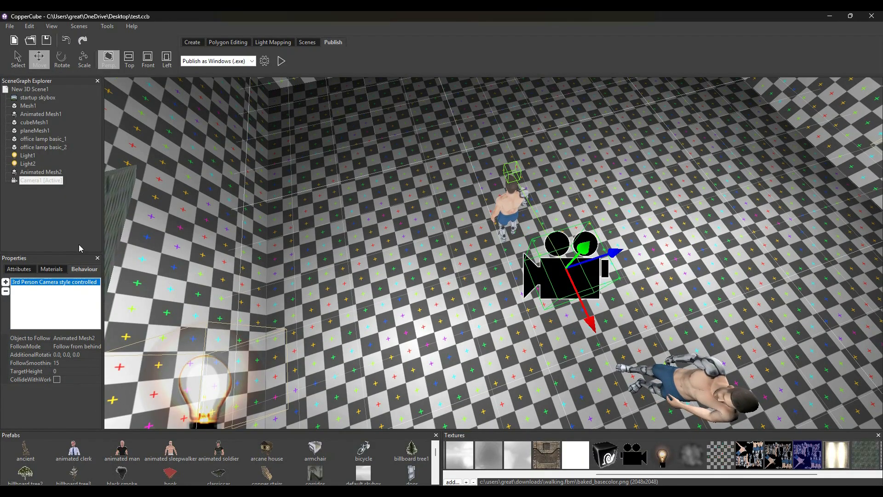
# Set the move speed of the character's keyboard-controlled behaviour to 0.05
pyautogui.click(512, 208)
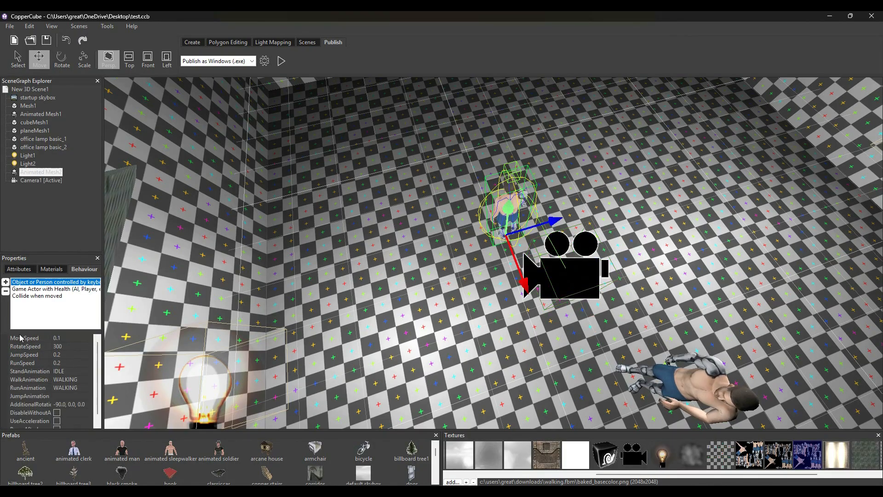
pyautogui.click(55, 337)
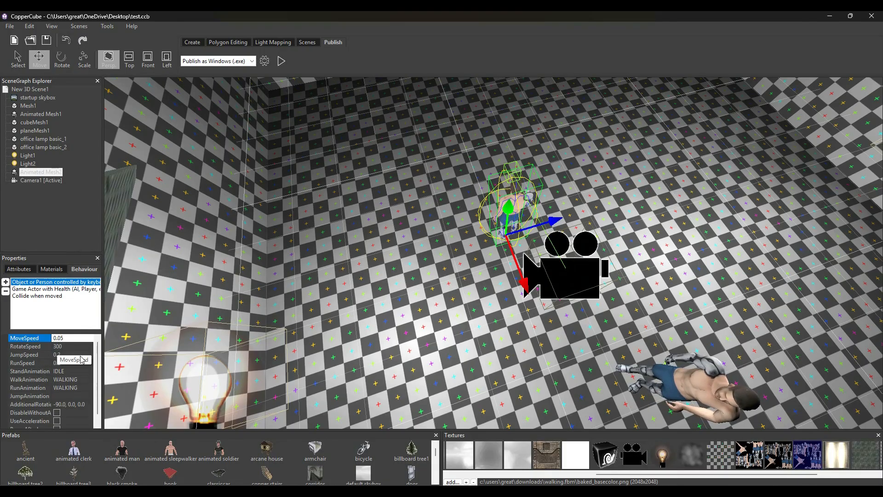
pyautogui.press('Return')
pyautogui.click(79, 348)
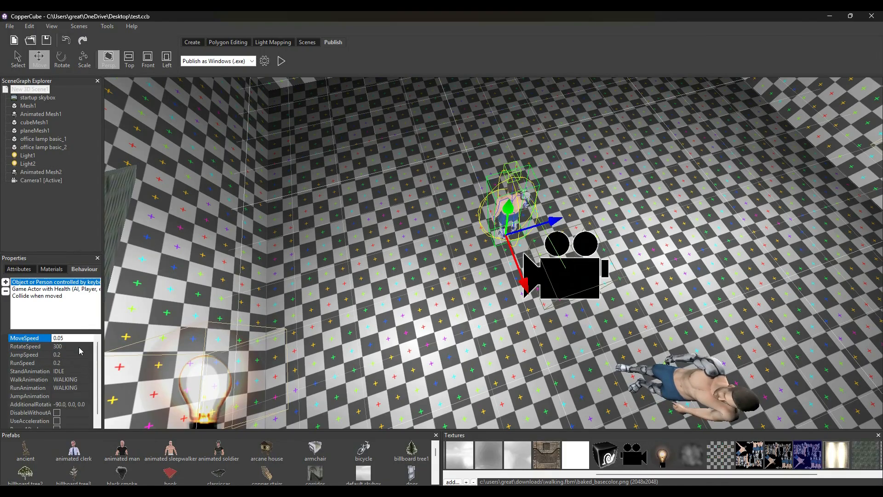
# Set the run speed of the character's keyboard-controlled behaviour to 0.1
pyautogui.click(74, 354)
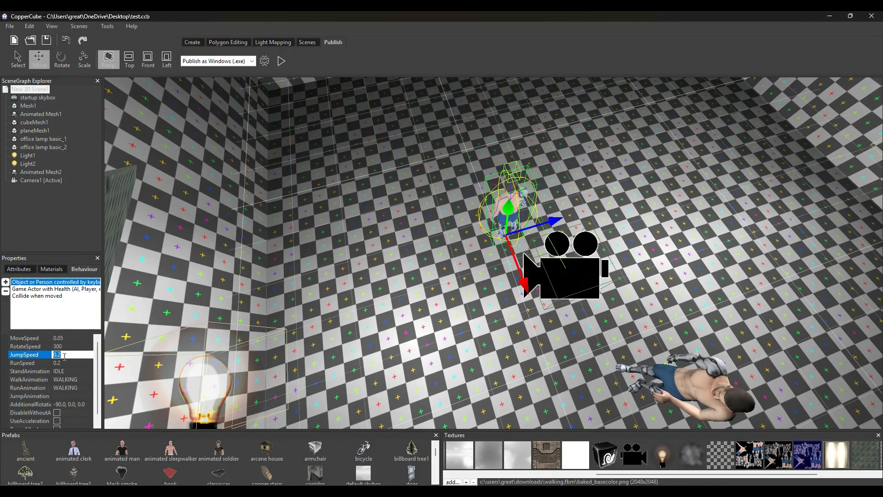
pyautogui.click(58, 363)
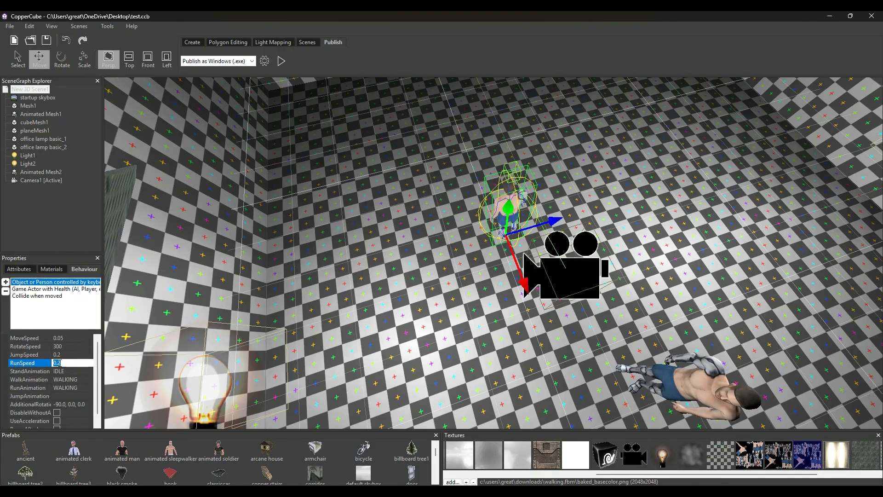
pyautogui.press('BackSpace')
pyautogui.write('1')
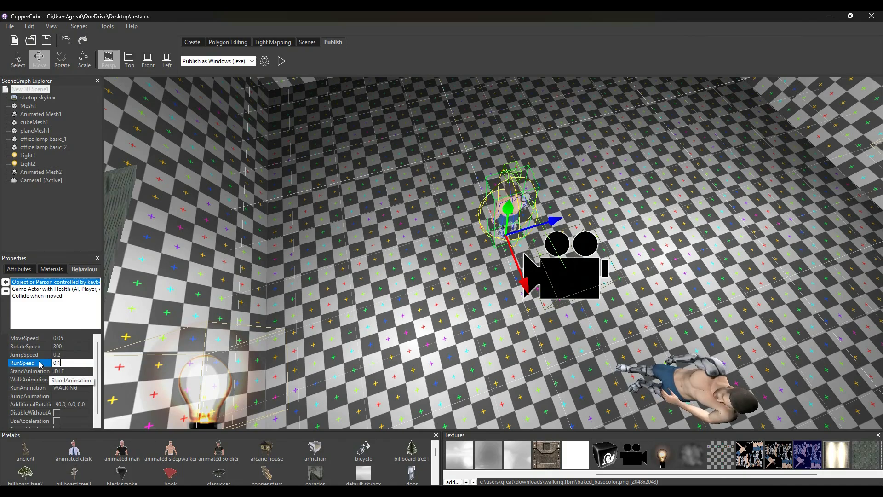
pyautogui.press('Return')
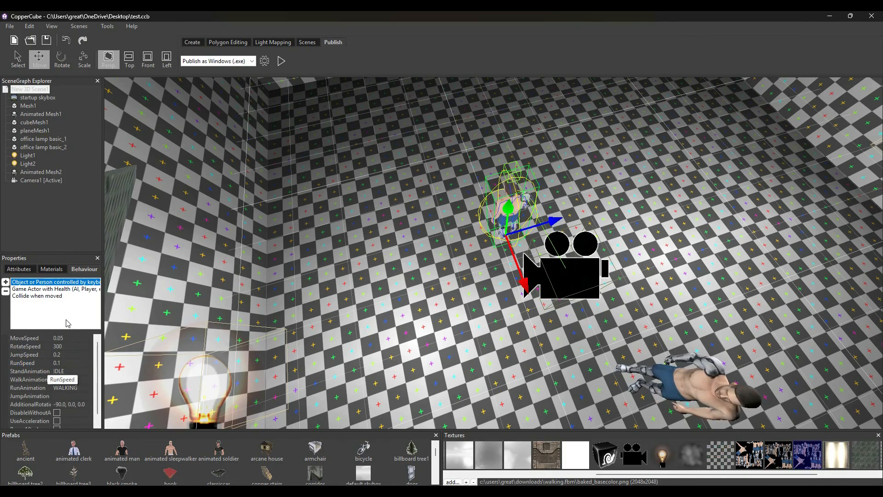
# Run the scene to test the 0.05 move speed and 0.1 run speed by walking and turning the character around the room, and close the test
pyautogui.click(282, 61)
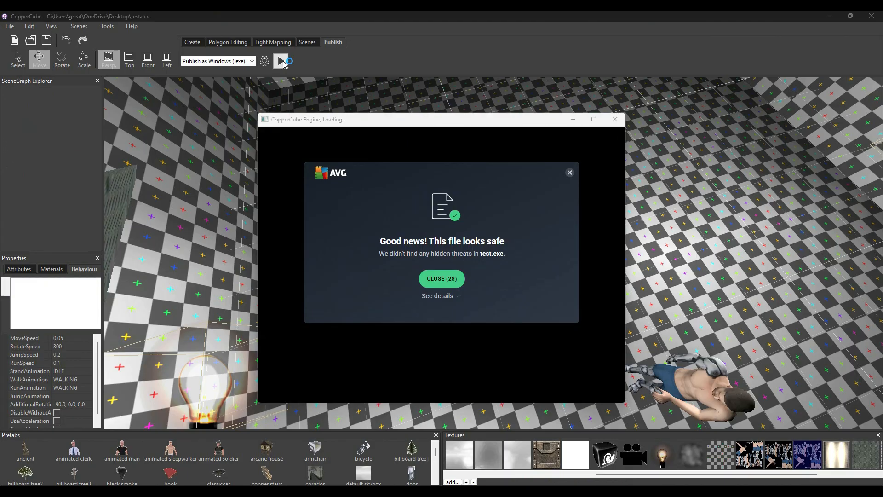
pyautogui.click(569, 172)
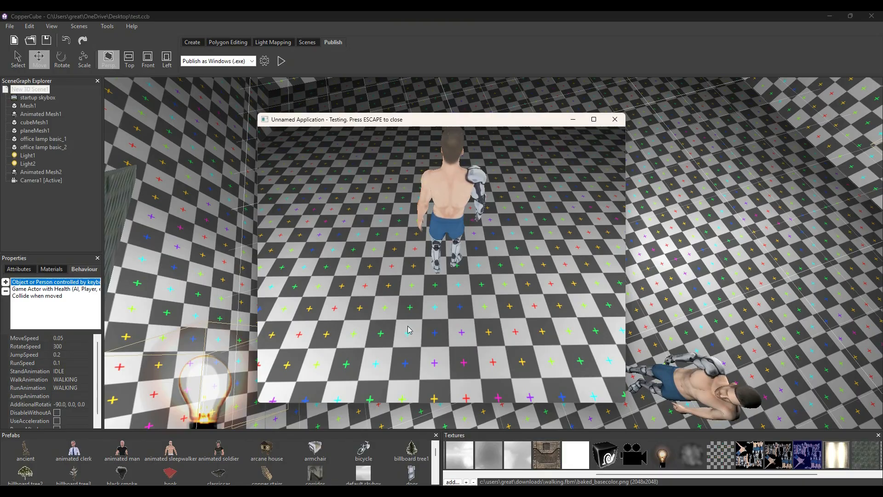
pyautogui.press('Left')
pyautogui.press('Right')
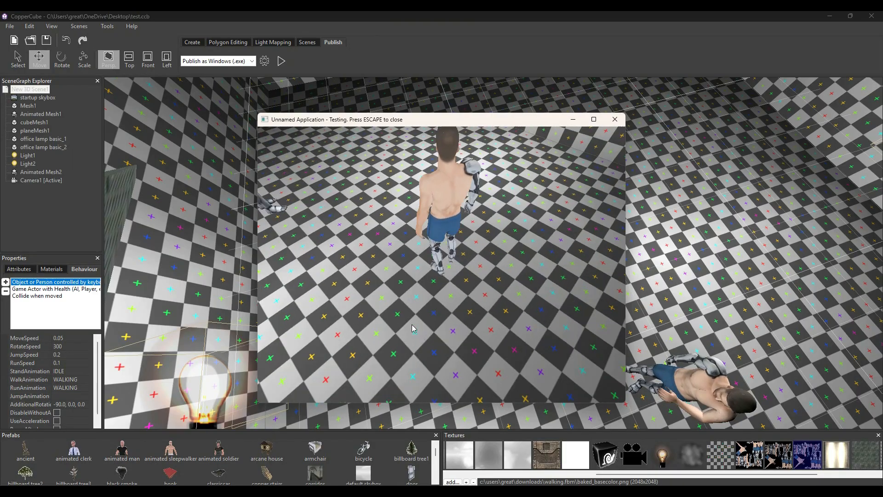
pyautogui.press('Left')
pyautogui.press('Up')
pyautogui.press('Right')
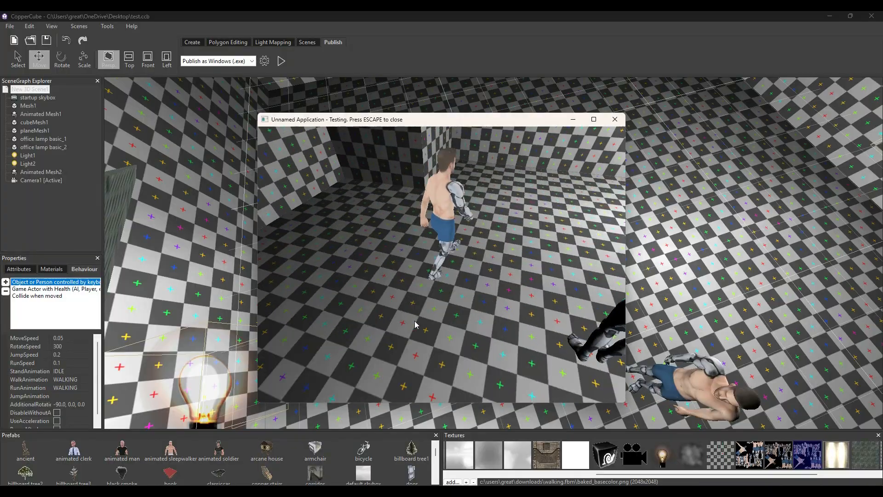
pyautogui.press('Up')
pyautogui.press('Right')
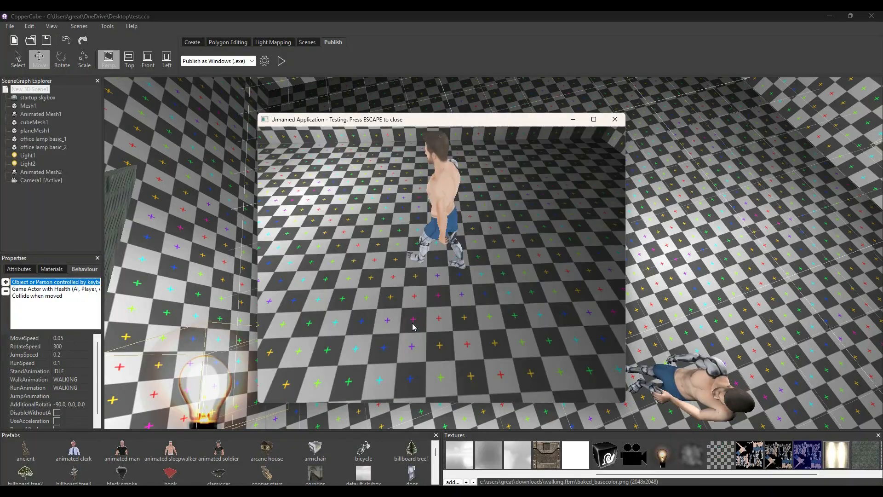
pyautogui.press('Right')
pyautogui.press('Right')
pyautogui.press('Up')
pyautogui.press('Right')
pyautogui.press('Right')
pyautogui.press('Up')
pyautogui.press('Right')
pyautogui.press('Up')
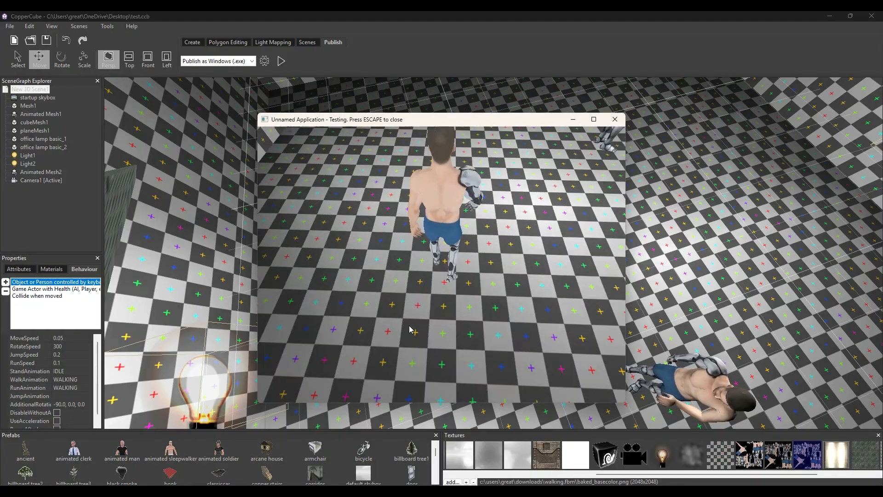
pyautogui.press('Up')
pyautogui.press('Right')
pyautogui.press('Up')
pyautogui.press('Right')
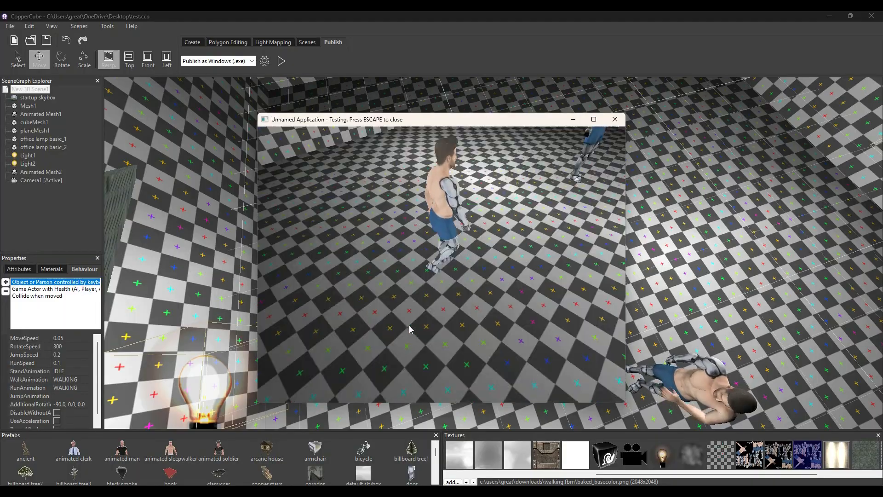
pyautogui.press('Left')
pyautogui.press('Left')
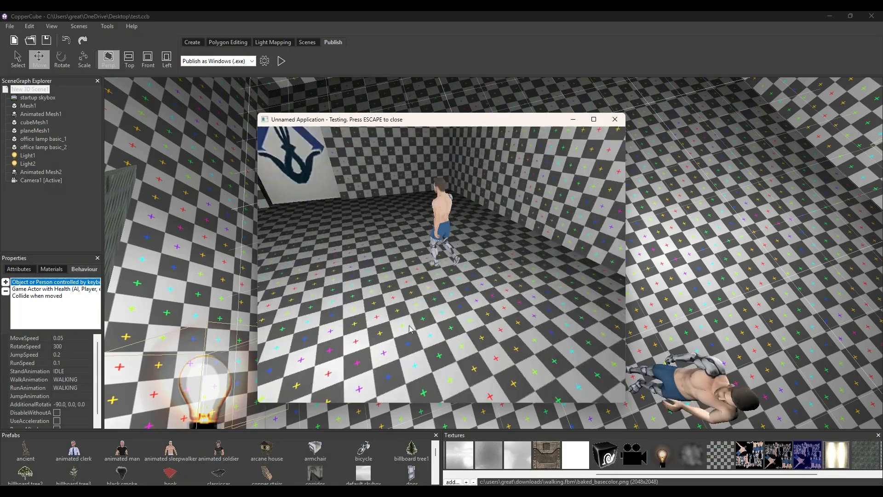
pyautogui.press('Left')
pyautogui.press('Left')
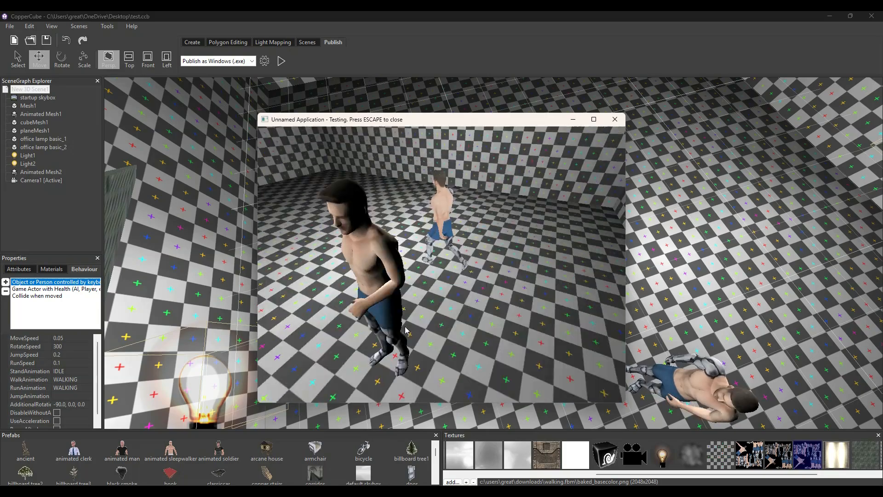
pyautogui.press('Left')
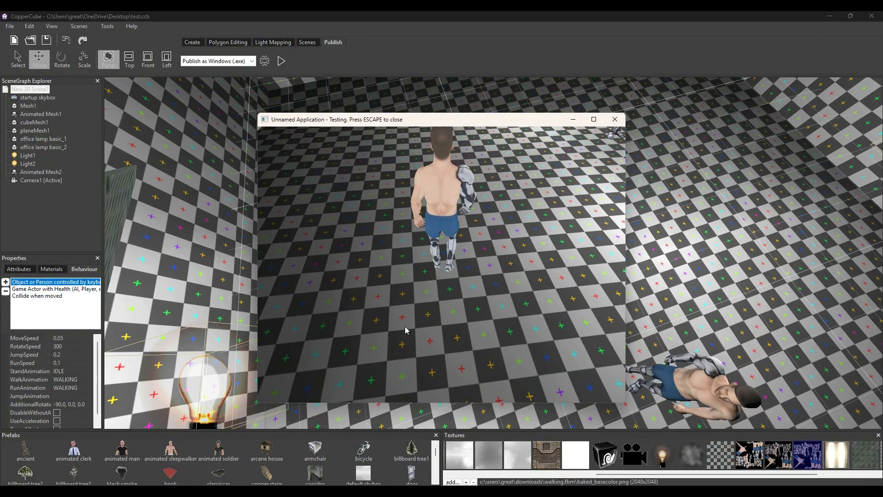
pyautogui.press('Up')
pyautogui.press('Right')
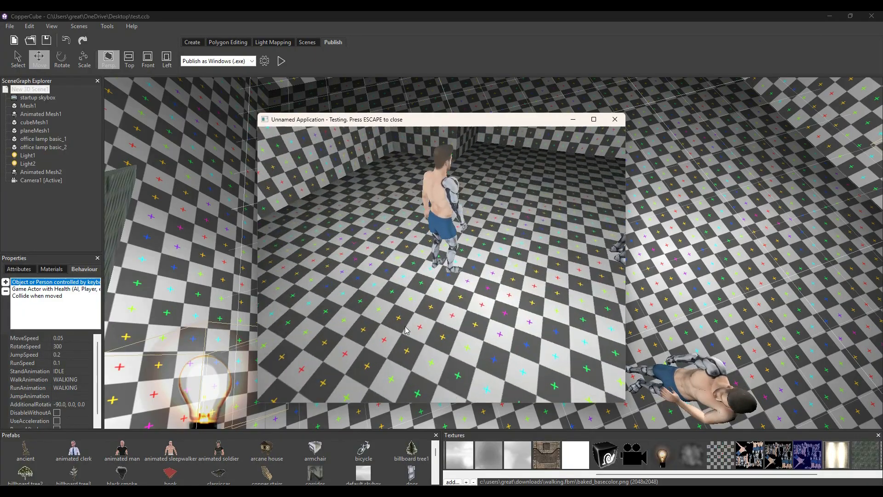
pyautogui.press('Up')
pyautogui.press('Up')
pyautogui.press('Left')
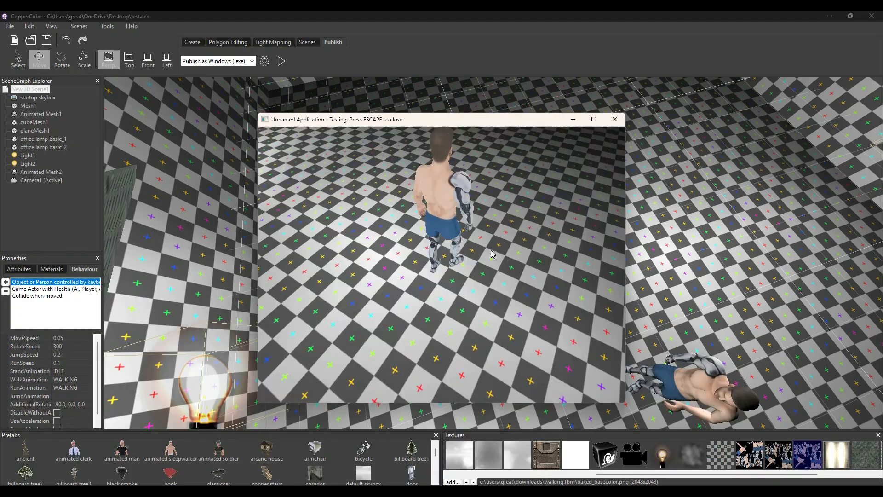
pyautogui.press('Right')
pyautogui.press('Right')
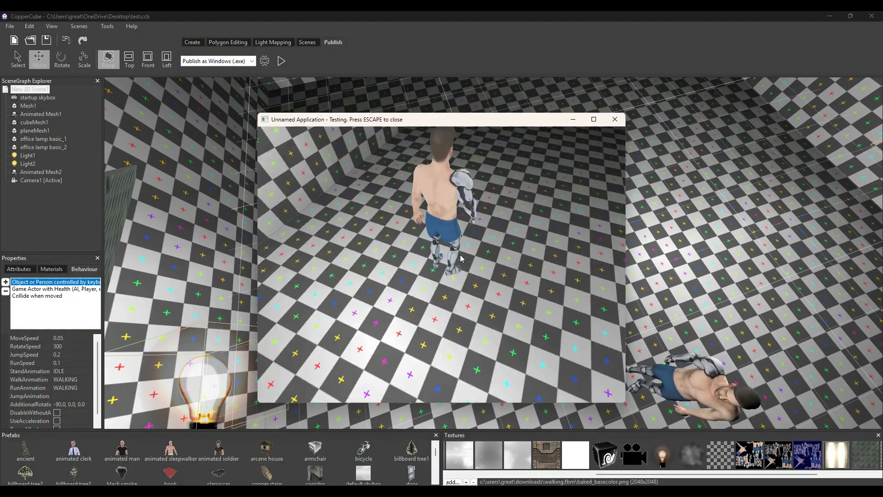
pyautogui.press('Left')
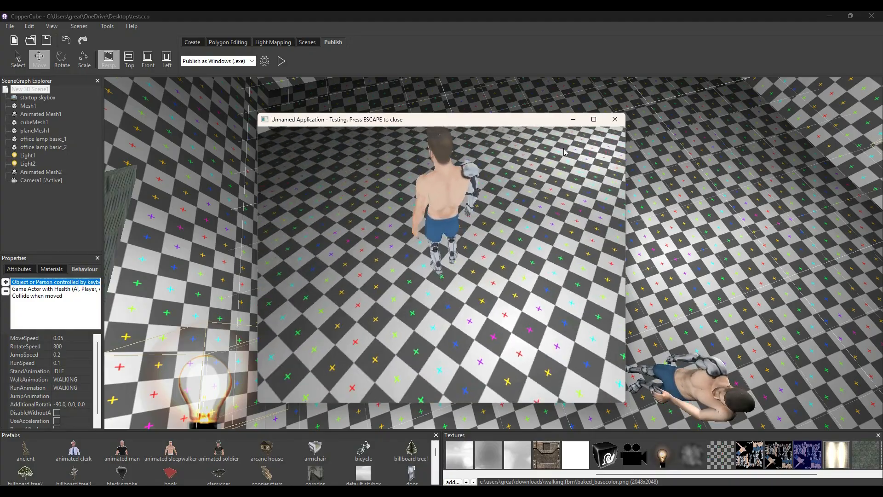
pyautogui.click(615, 120)
pyautogui.click(526, 285)
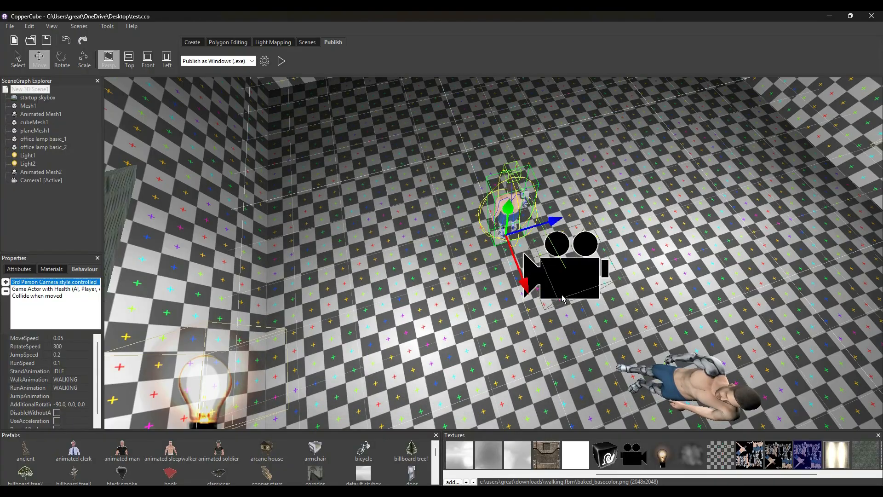
pyautogui.scroll(5, 524, 285)
pyautogui.moveTo(482, 289); pyautogui.dragTo(530, 254)
pyautogui.scroll(-6, 519, 263)
pyautogui.hotkey('ctrl', 'z')
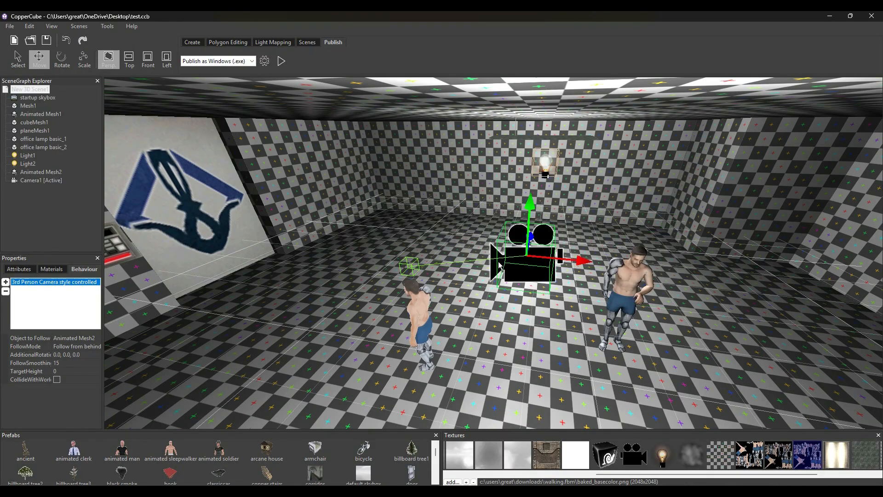
pyautogui.hotkey('ctrl', 'z')
pyautogui.click(420, 303)
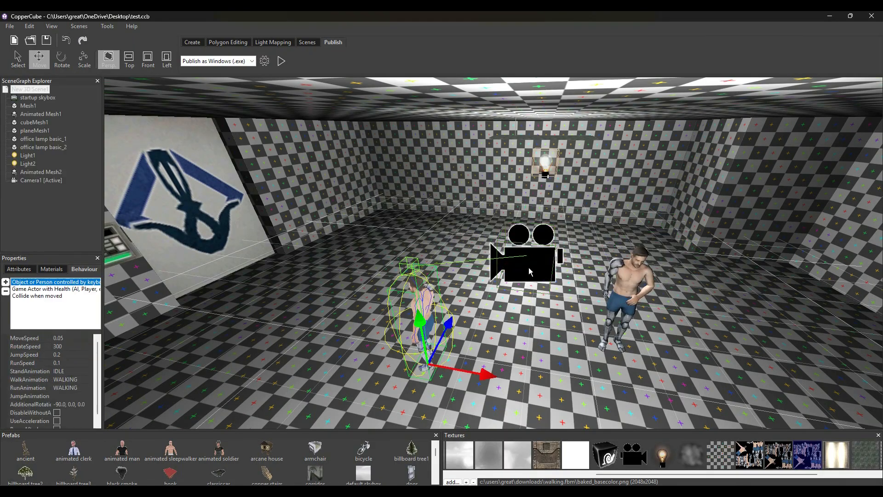
pyautogui.click(528, 269)
pyautogui.click(410, 269)
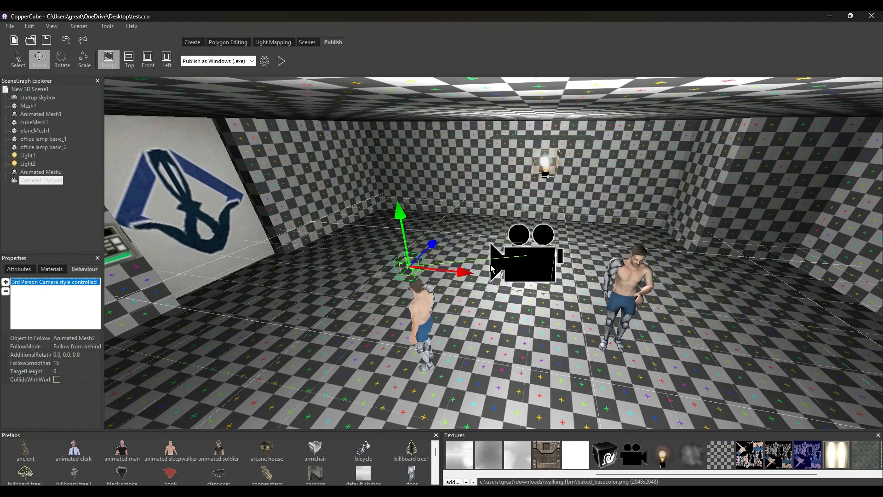
pyautogui.click(310, 292)
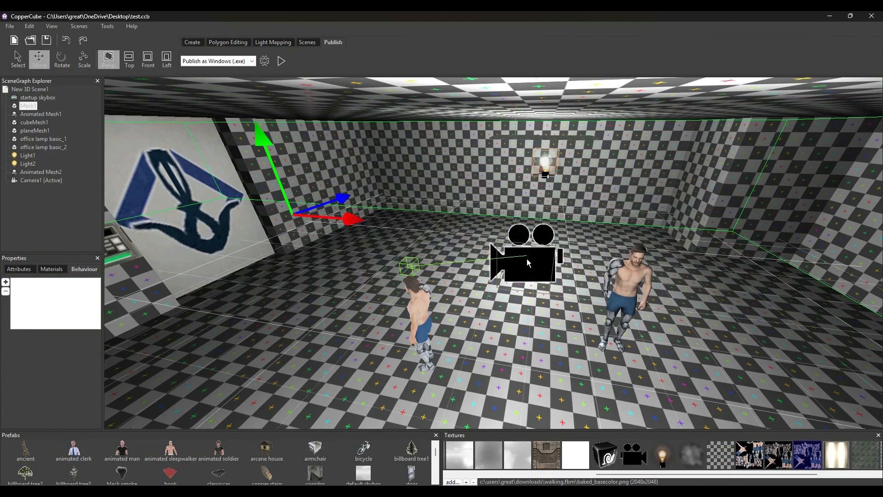
# Set the target height of the camera's 3rd Person Camera style behaviour to 5
pyautogui.click(530, 254)
pyautogui.click(47, 283)
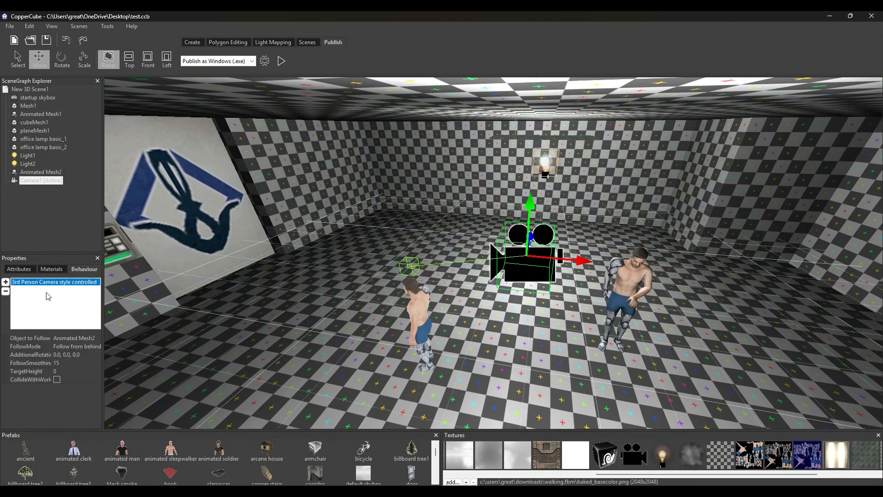
pyautogui.click(56, 372)
pyautogui.write('5')
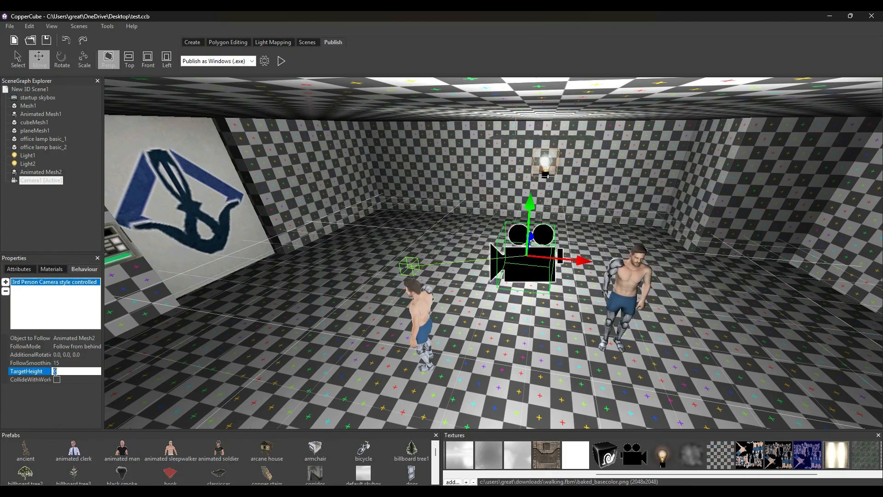
pyautogui.click(71, 357)
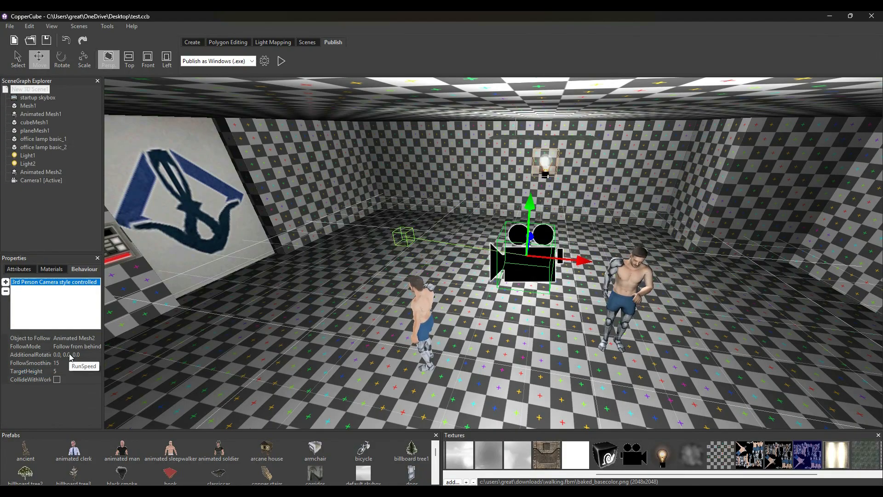
# Run the scene to test the camera's target height of 5 by turning the character left and right, and close the test
pyautogui.click(282, 66)
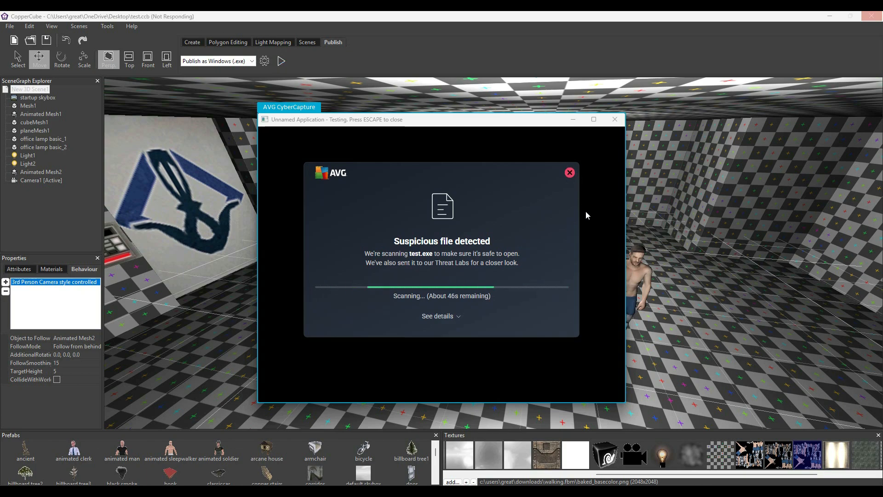
pyautogui.click(615, 119)
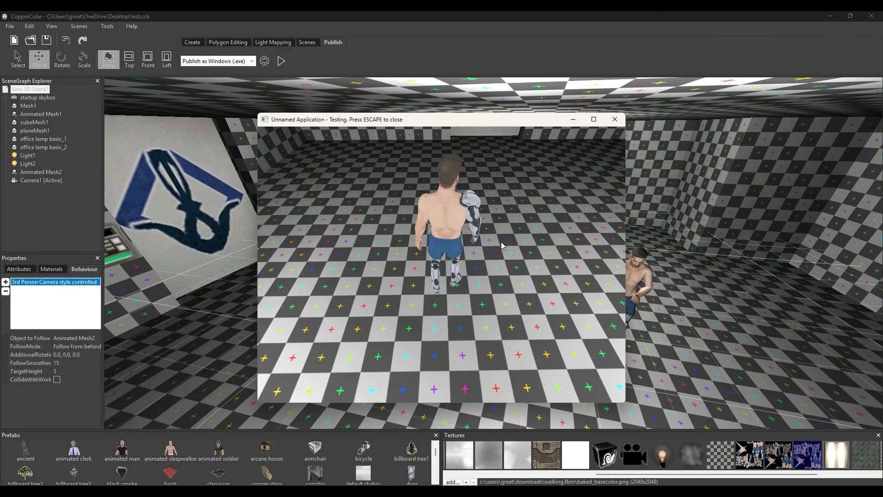
pyautogui.press('Right')
pyautogui.press('Left')
pyautogui.press('Right')
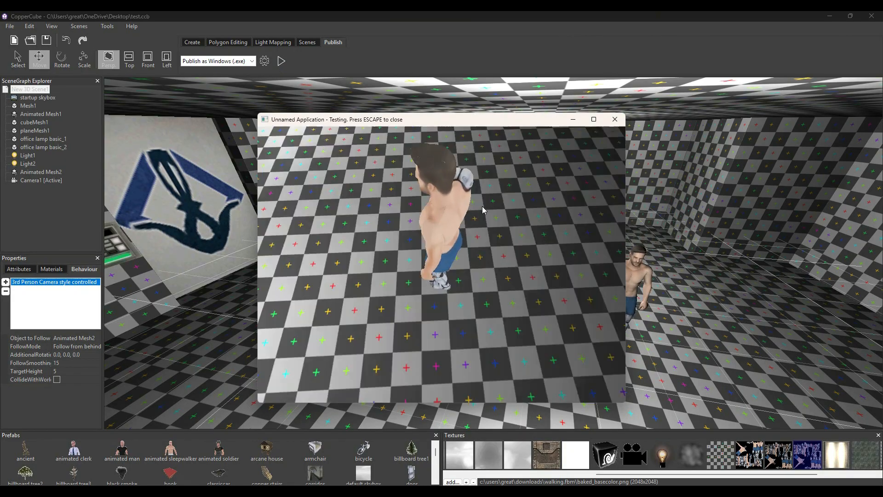
pyautogui.click(615, 119)
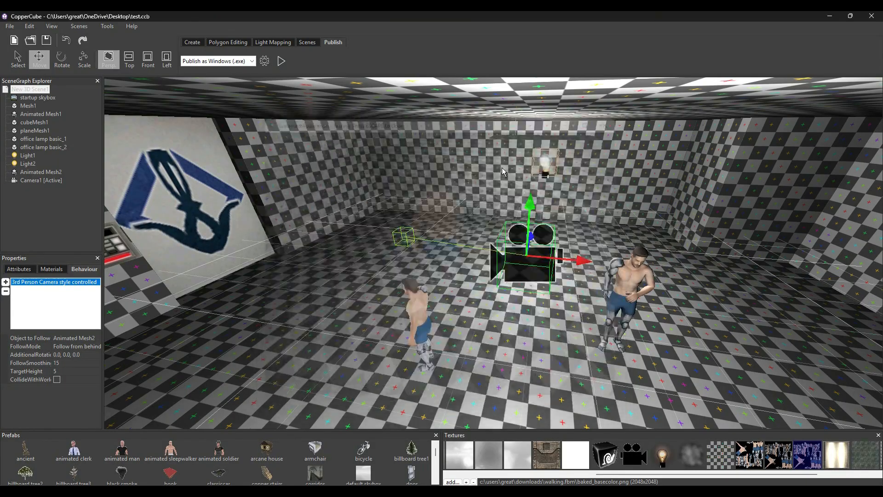
# Raise the target height of the third-person camera behaviour to 15
pyautogui.click(57, 371)
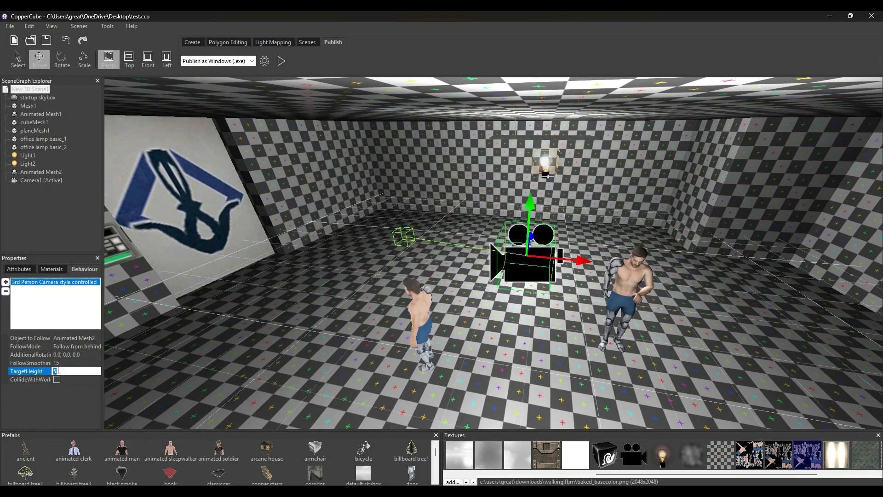
pyautogui.write('15')
pyautogui.click(61, 347)
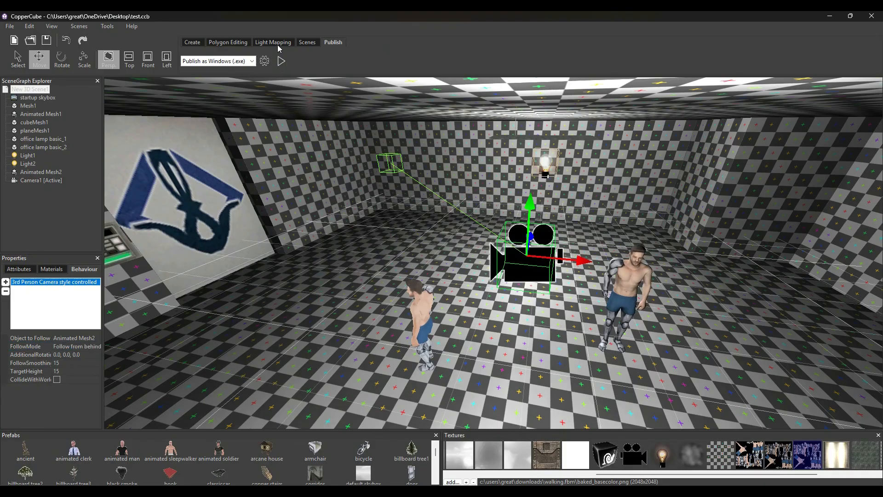
# Set the third-person camera behaviour's target height to 10
pyautogui.click(62, 371)
pyautogui.press('BackSpace')
pyautogui.write('10')
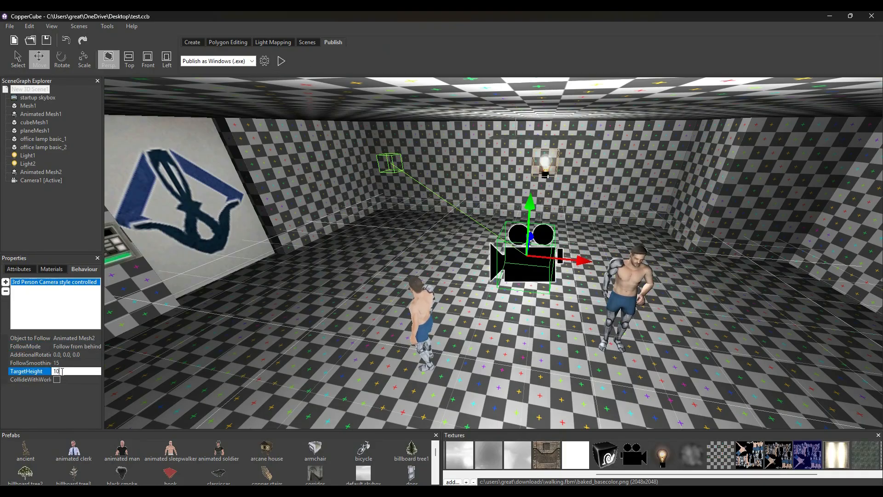
pyautogui.press('Return')
# Run the scene to test the camera's target height of 10 by turning the character, dismissing the antivirus notice and closing the test
pyautogui.click(281, 60)
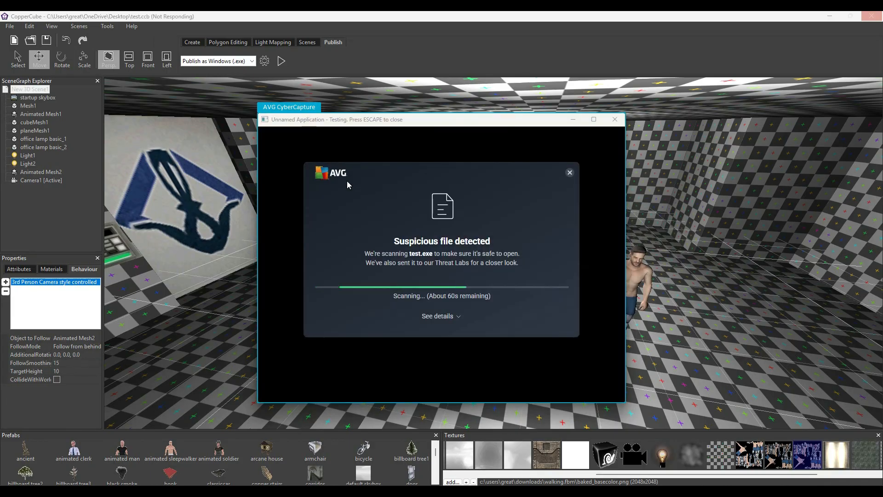
pyautogui.click(569, 173)
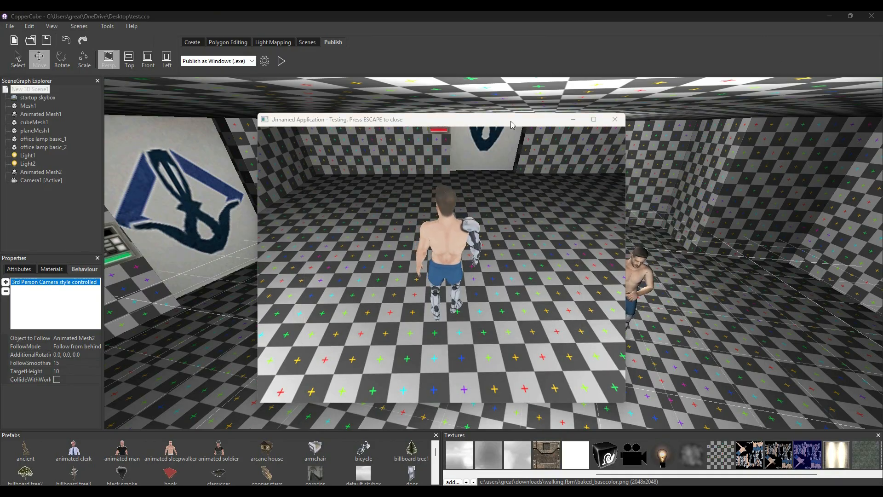
pyautogui.moveTo(519, 127); pyautogui.dragTo(511, 125)
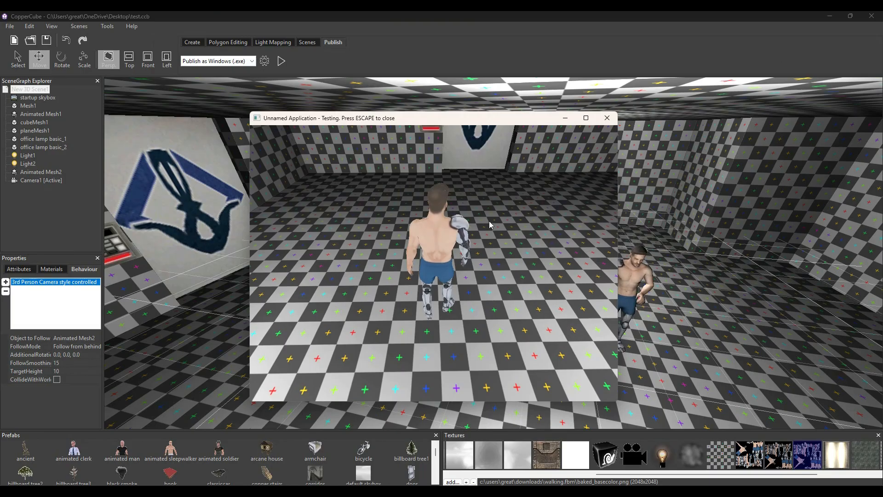
pyautogui.press('Right')
pyautogui.press('Left')
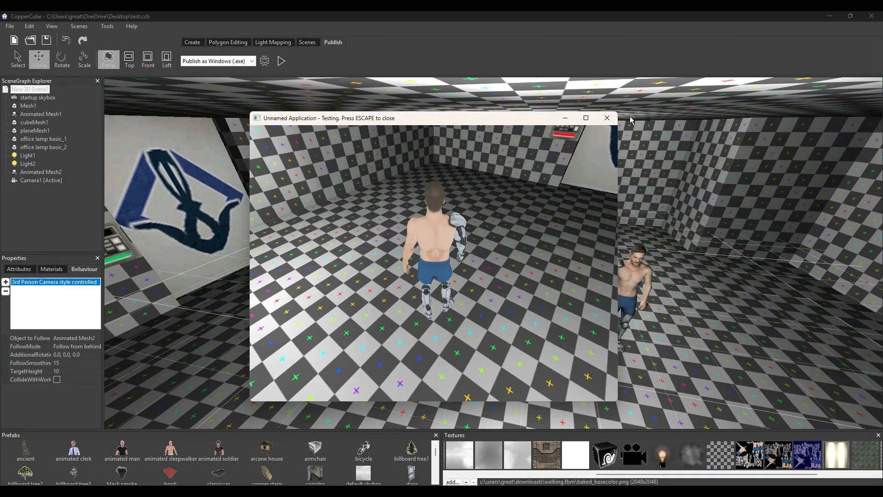
pyautogui.press('Escape')
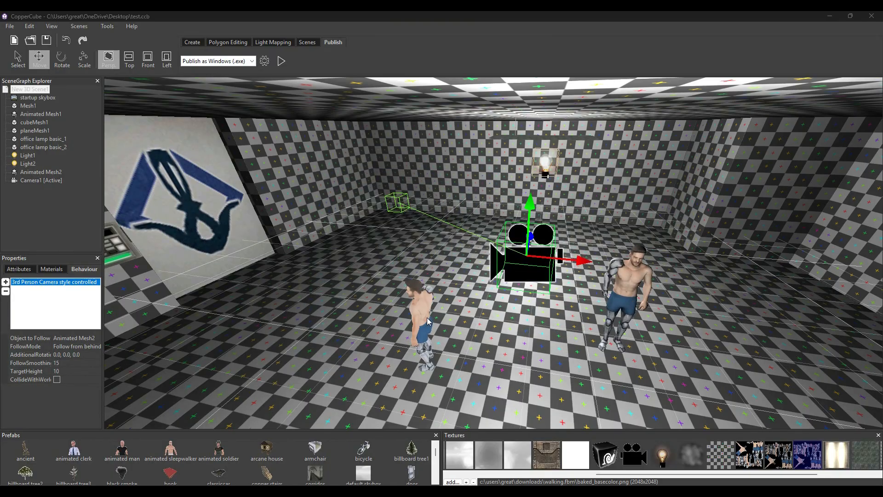
pyautogui.click(450, 275)
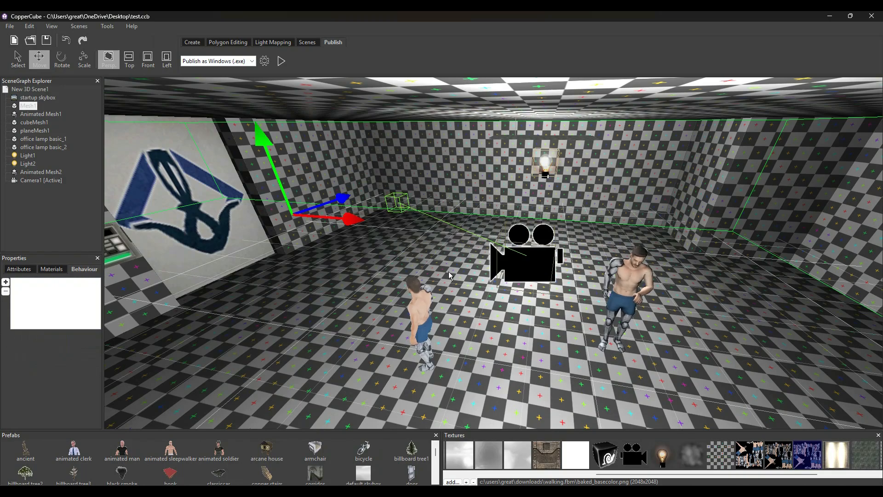